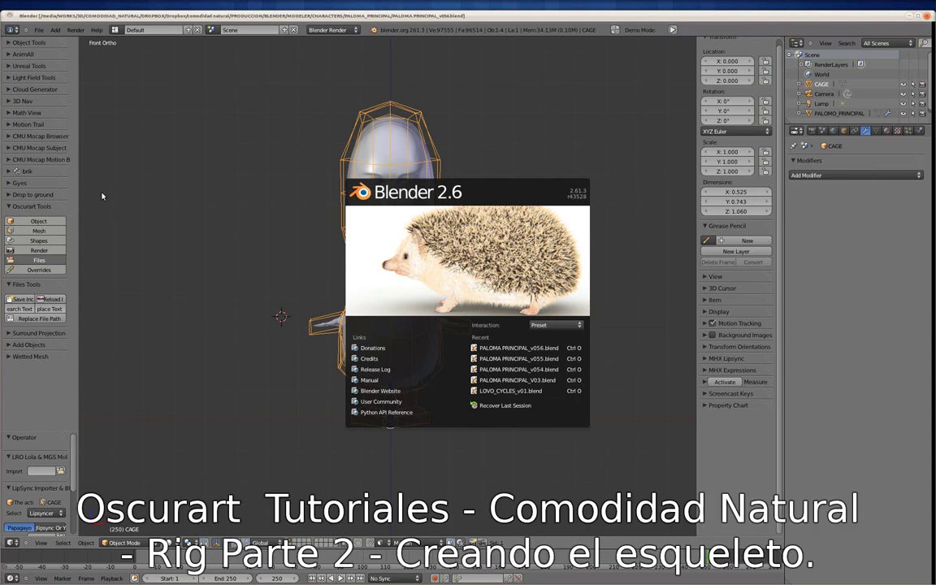
Step: Add a single armature bone, snap it to the world origin, and view from the front
left_click(118, 195)
middle_click_drag(303, 359, 382, 360)
key("shift+a")
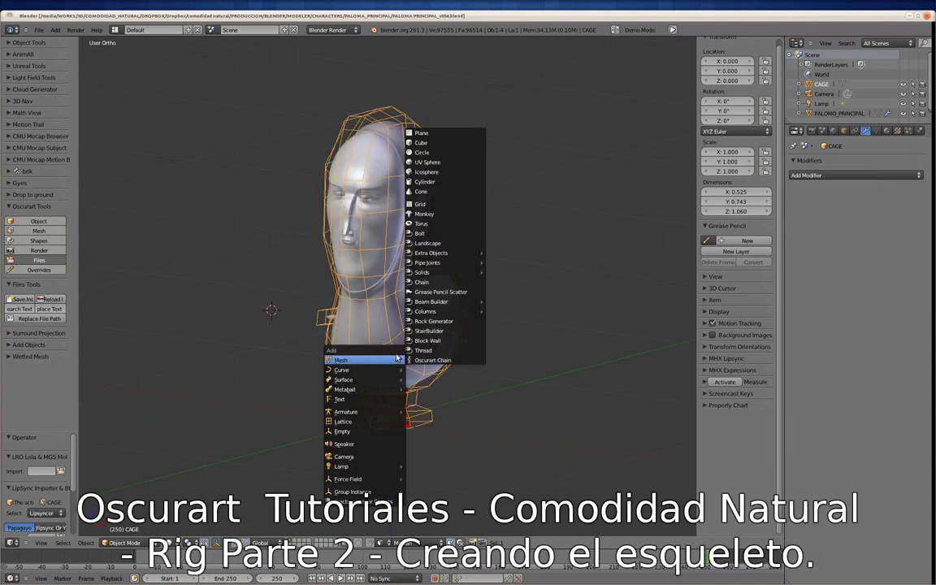
left_click(431, 412)
key("alt+g")
key("KP_1")
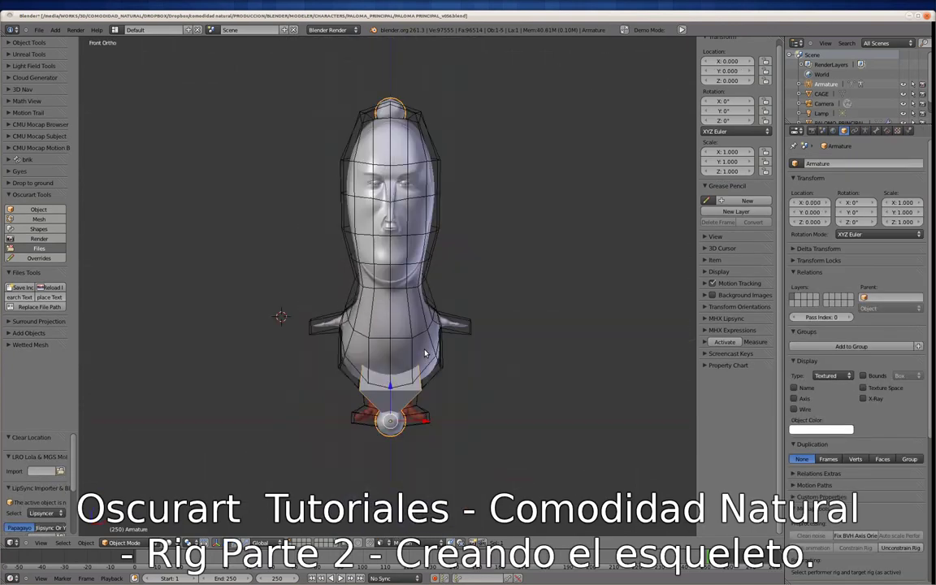
scroll(367, 374, "up", 3)
scroll(491, 244, "down", 3)
Step: In Edit Mode, shorten the bone vertically and enable X-Ray so bones show through the mesh
key("Tab")
key("g")
key("z")
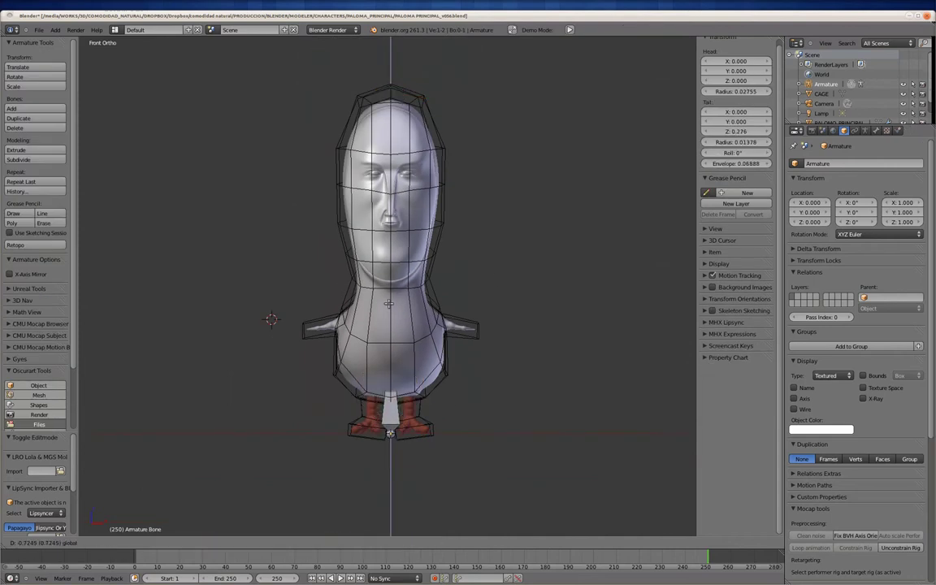
left_click(388, 307)
left_click(865, 130)
left_click(863, 336)
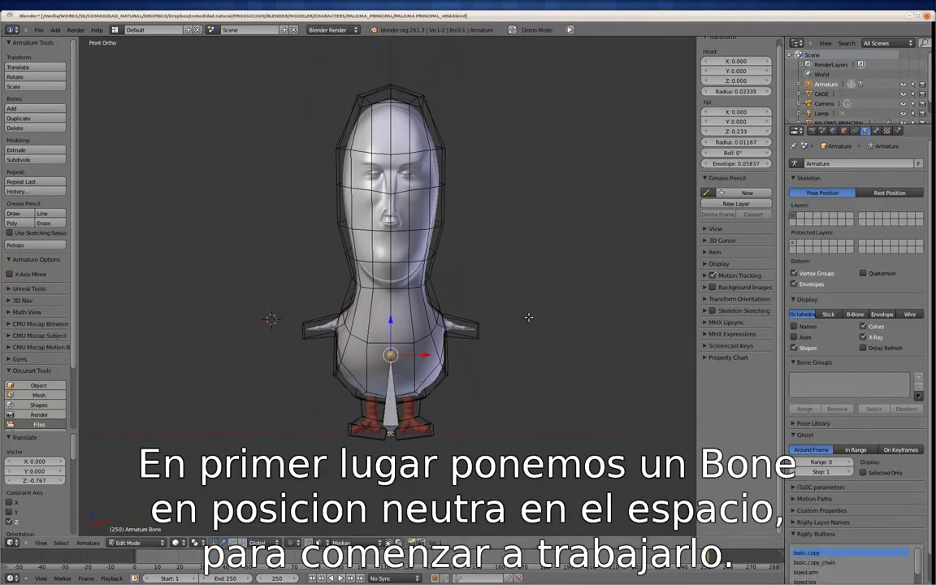
key("KP_3")
scroll(431, 280, "up", 4)
Step: Turn on X-Axis Mirror and extrude a mirrored pair of bones out toward the wings
key("Tab")
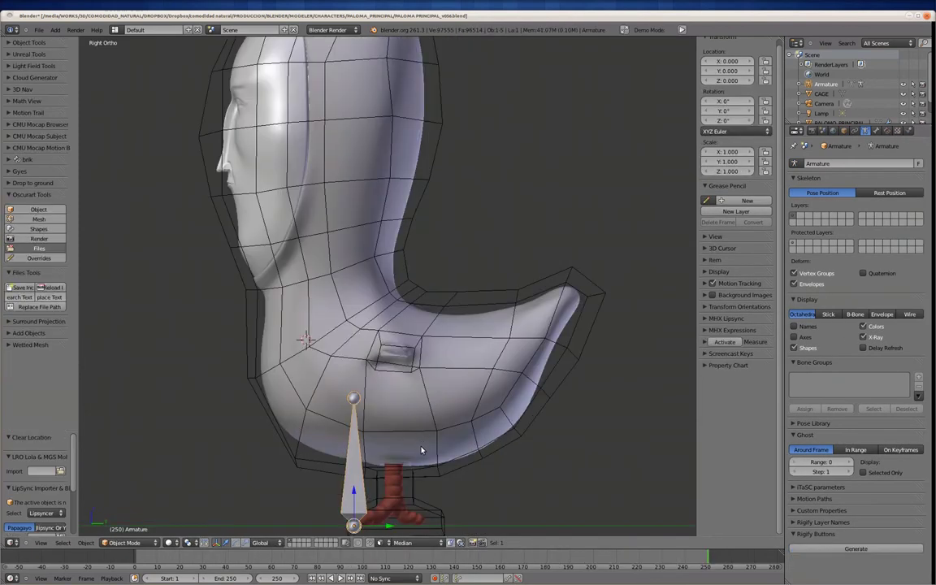
key("Tab")
key("KP_1")
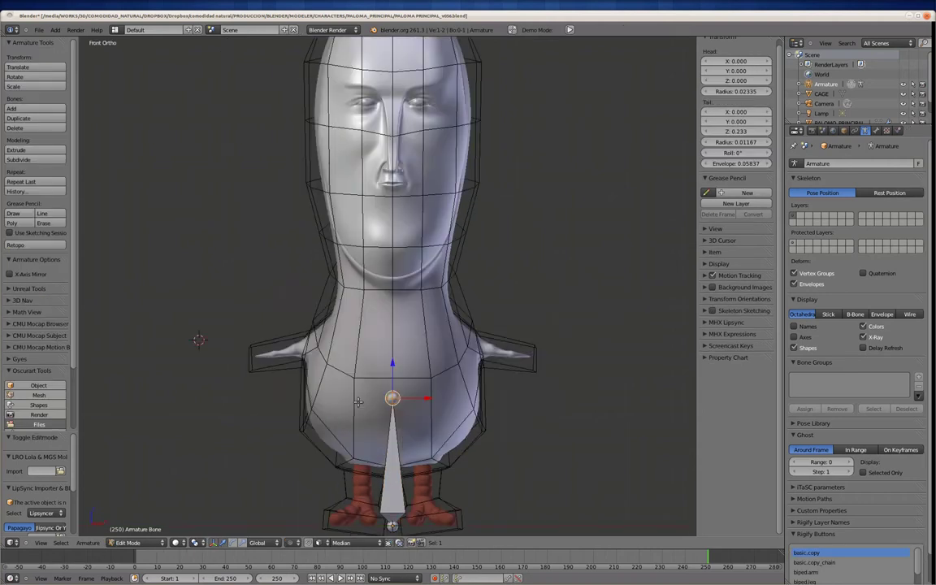
left_click(9, 274)
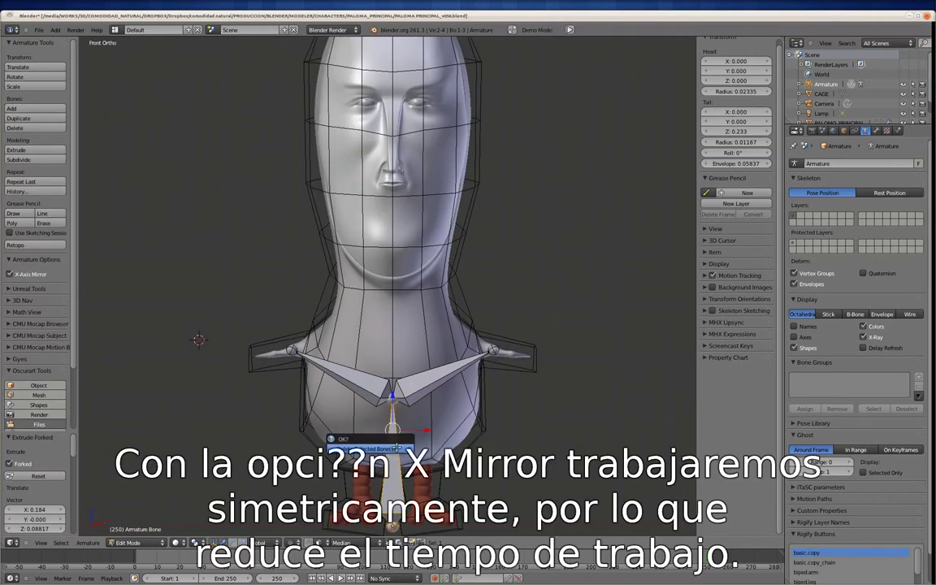
key("x")
key("g")
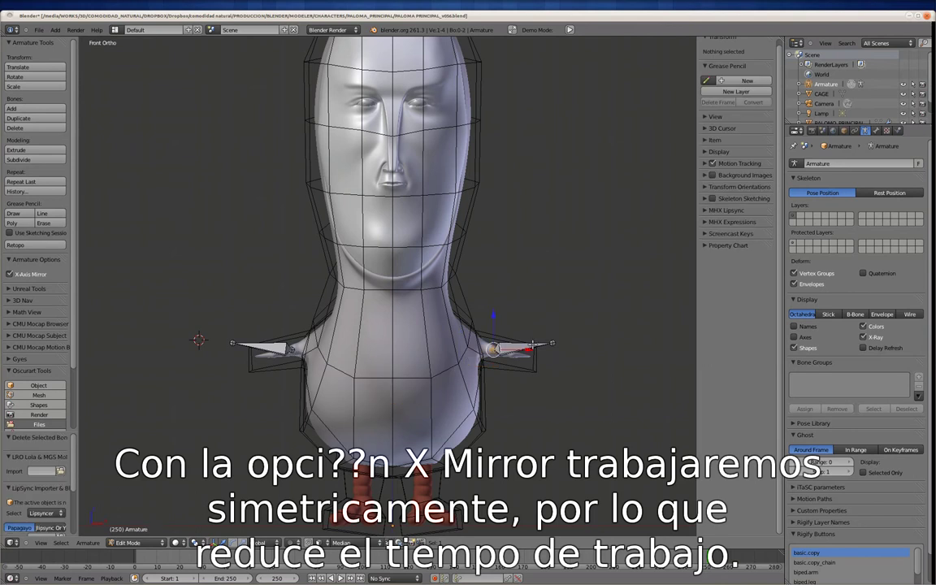
left_click(459, 379)
scroll(358, 399, "down", 10)
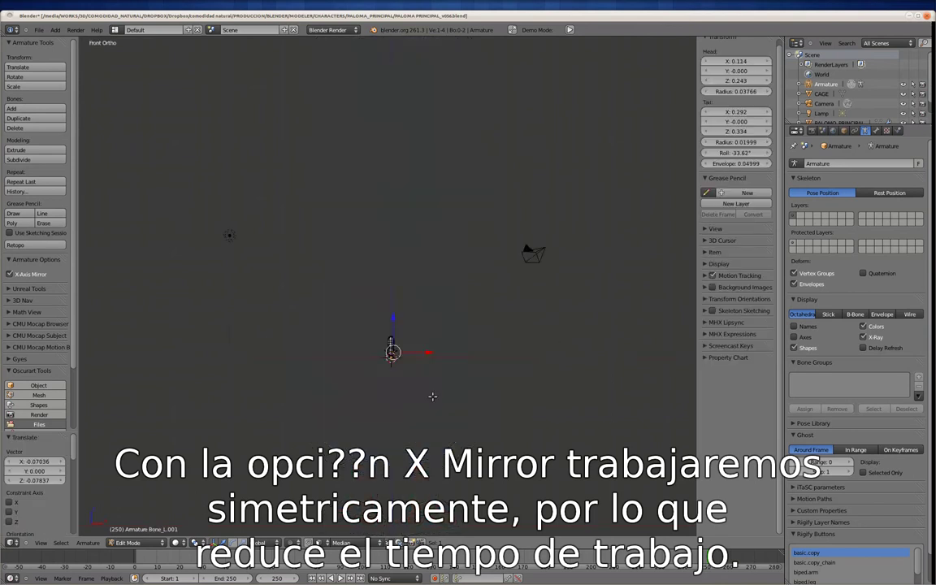
scroll(357, 398, "up", 10)
middle_click_drag(358, 398, 358, 421)
key("KP_1")
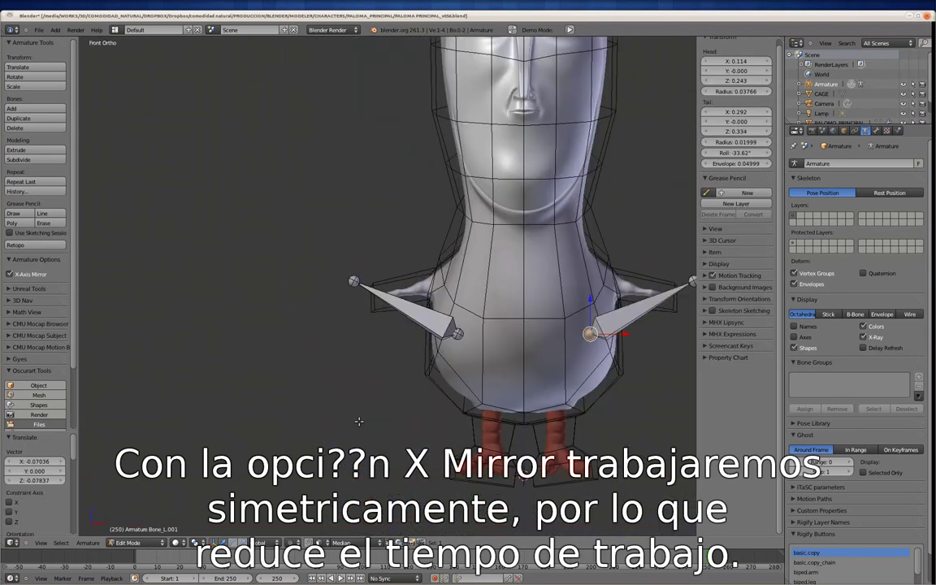
Step: Add a new bone at the centre, scale it down and move it vertically into the body
key("shift+a")
scroll(397, 123, "down", 2)
key("s")
key("g")
key("z")
left_click(471, 366)
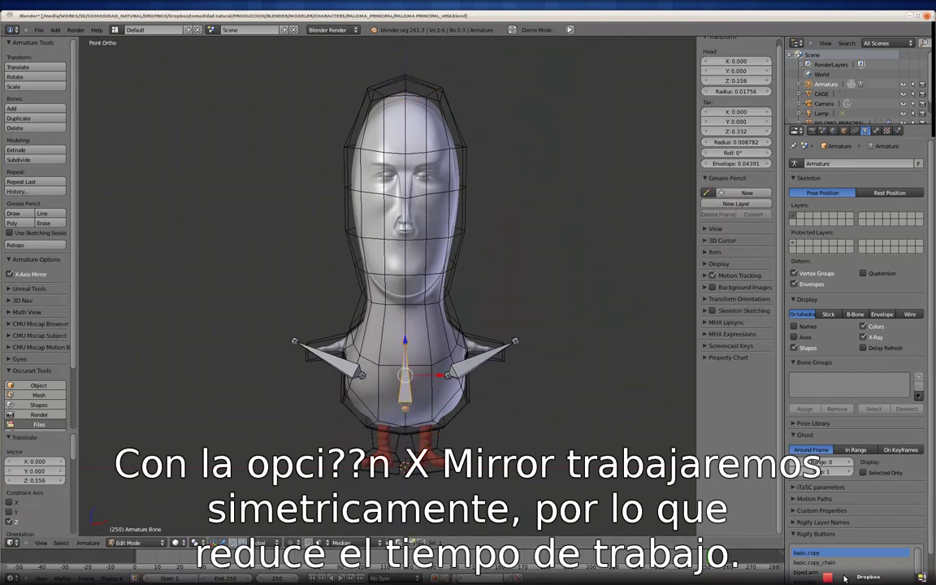
Step: Rename the centre bone to GLOBAL_SRT in the Bone properties
scroll(390, 284, "up", 2)
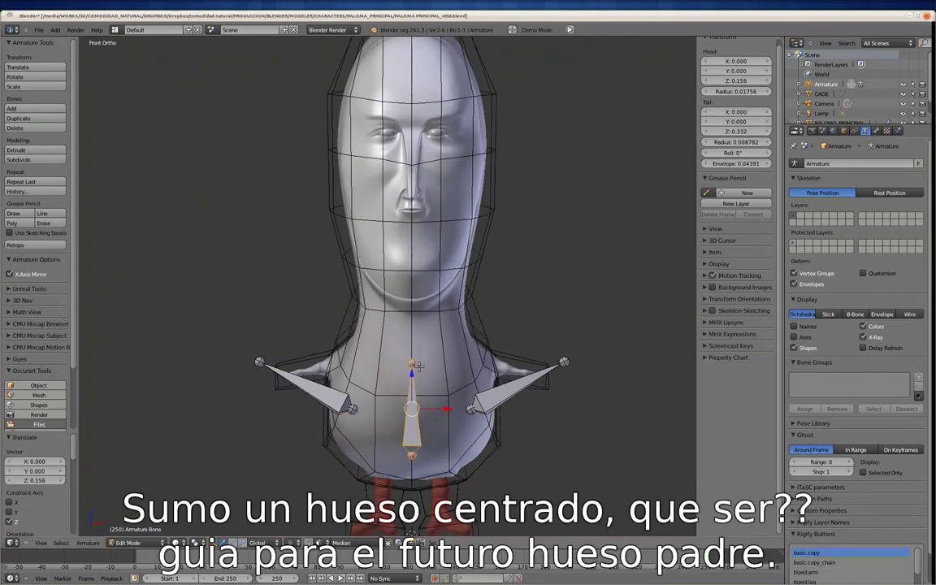
scroll(390, 284, "down", 2, "shift")
right_click(512, 345)
left_click(875, 131)
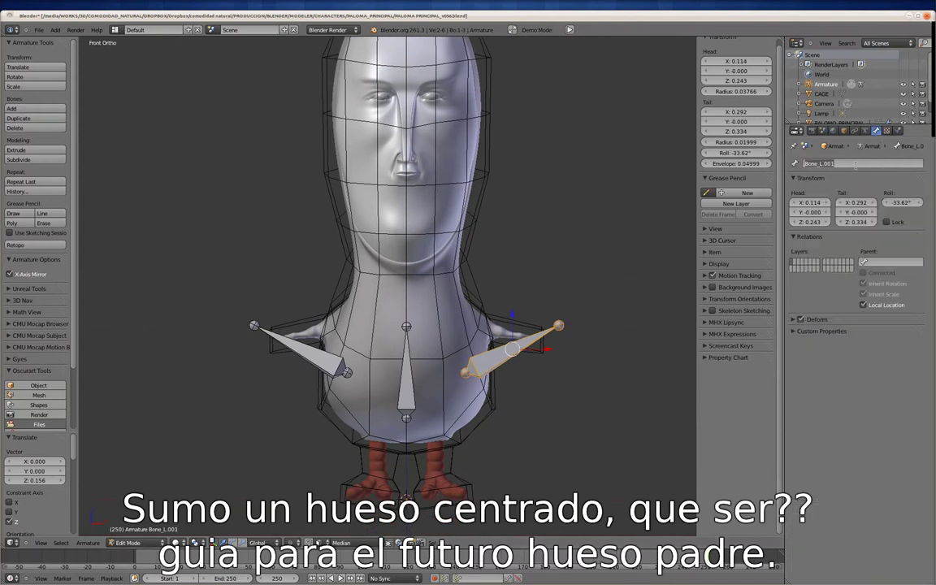
key("Escape")
right_click(409, 394)
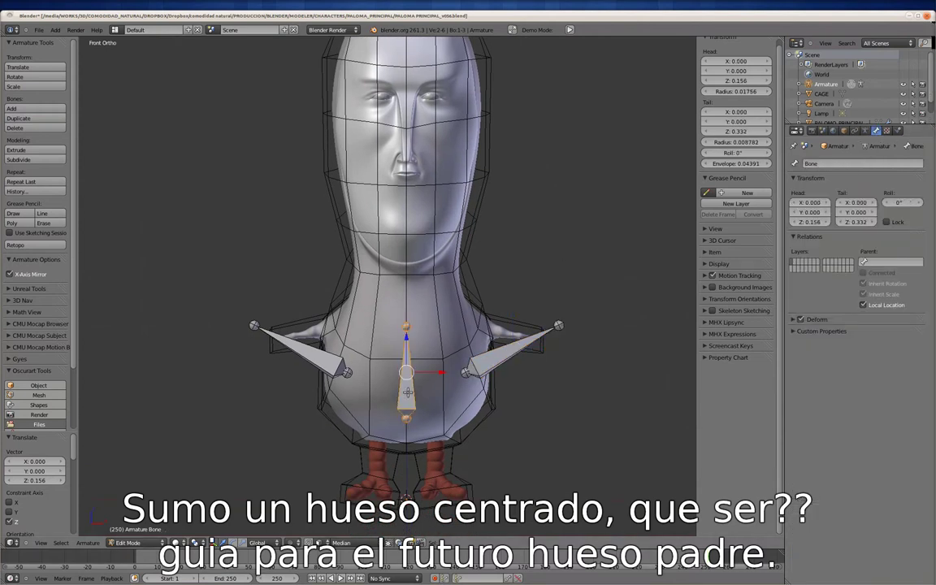
type("GLOBAL_SRT")
key("Return")
Step: In the right side view, move GLOBAL_SRT back inside the body and shorten it
key("KP_3")
key("g")
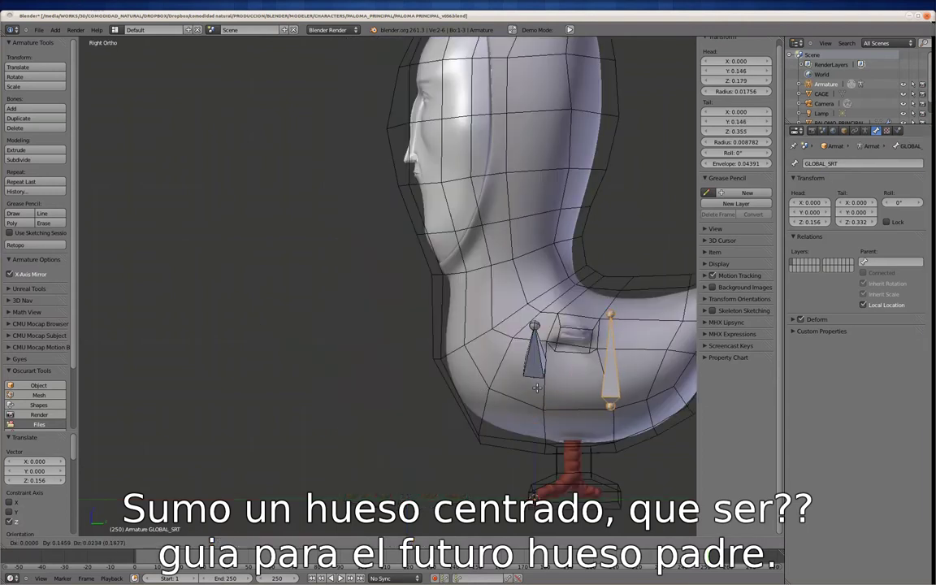
left_click(613, 374)
middle_click_drag(612, 374, 523, 390, "shift")
key("g")
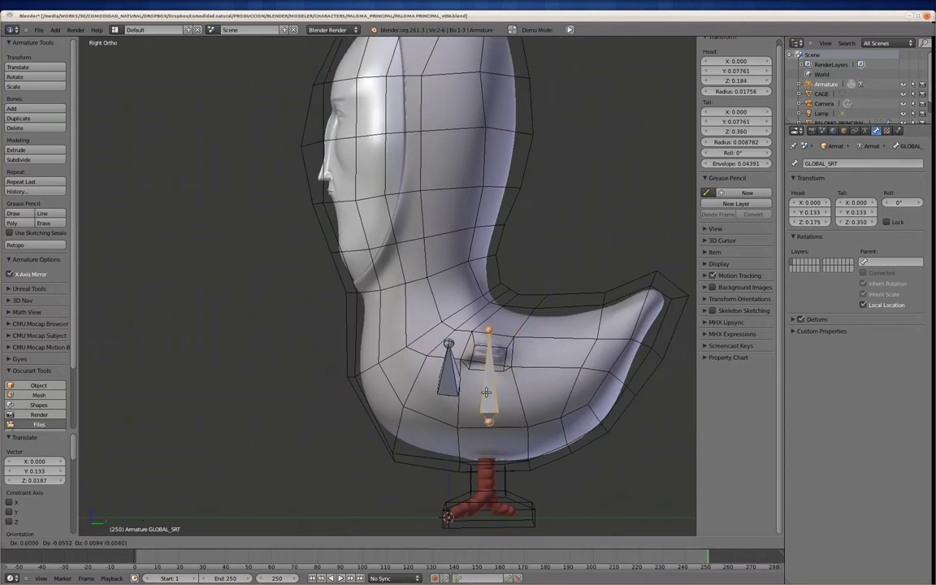
left_click(445, 376)
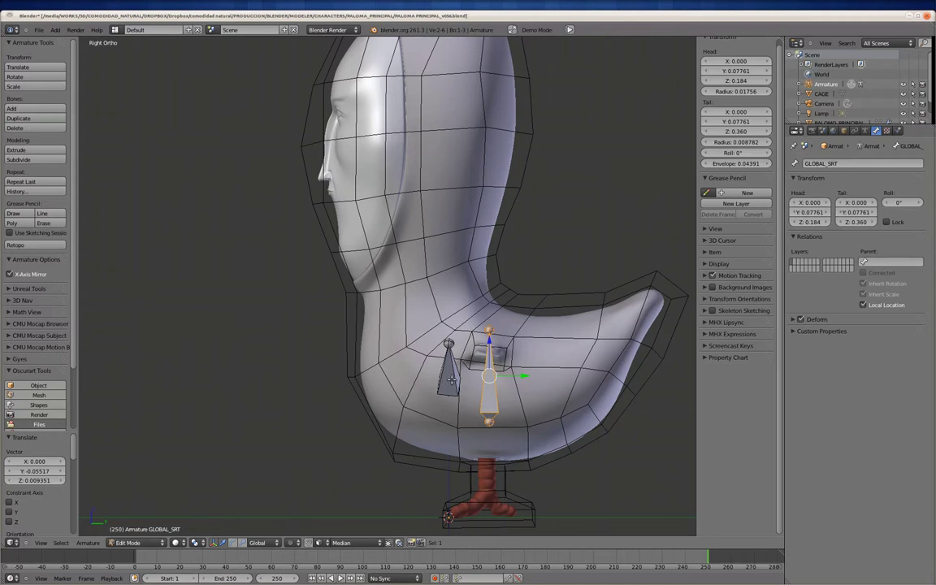
key("g")
left_click(493, 378)
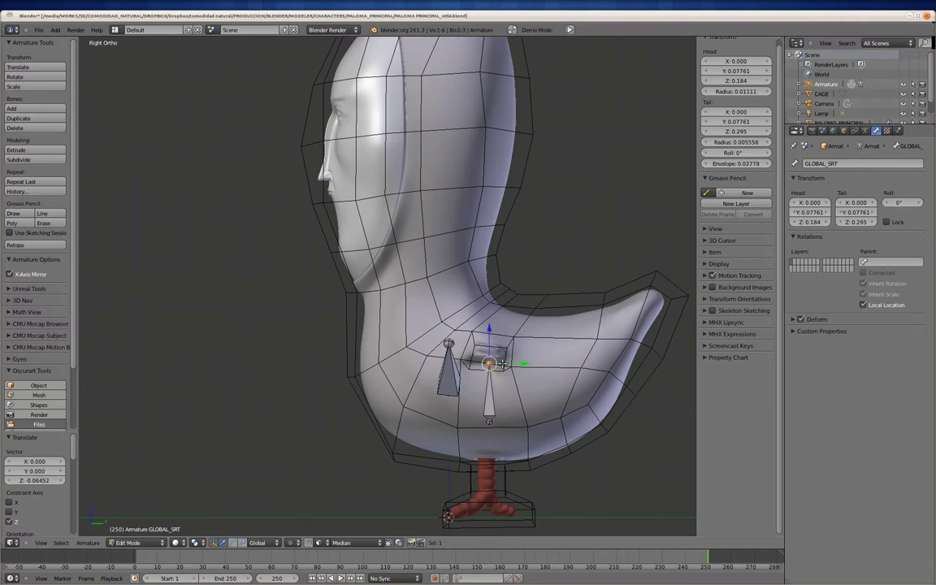
Step: Extrude a mirrored bone pair from GLOBAL_SRT and clear the parent of GLOBAL_SRT_R
key("g")
key("Escape")
right_click(475, 348)
key("alt+p")
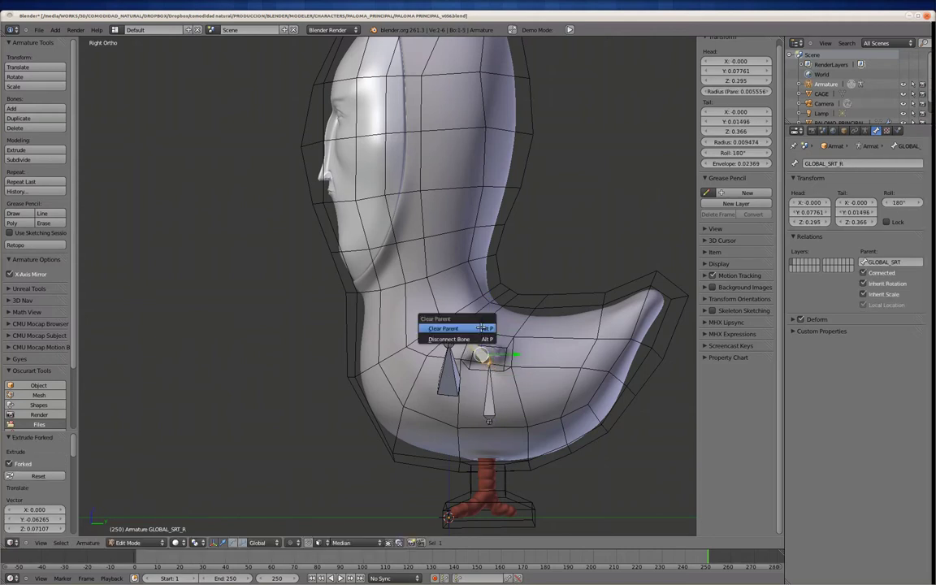
left_click(481, 326)
Step: Move GLOBAL_SRT_L toward the neck and extrude a new bone up toward the neck
right_click(448, 349)
key("g")
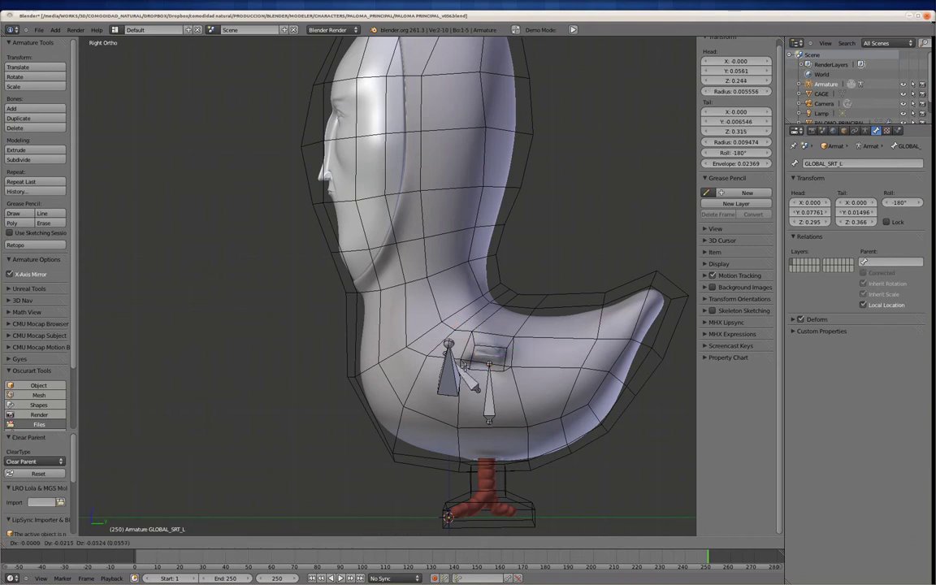
left_click(382, 382)
key("g")
left_click(415, 330)
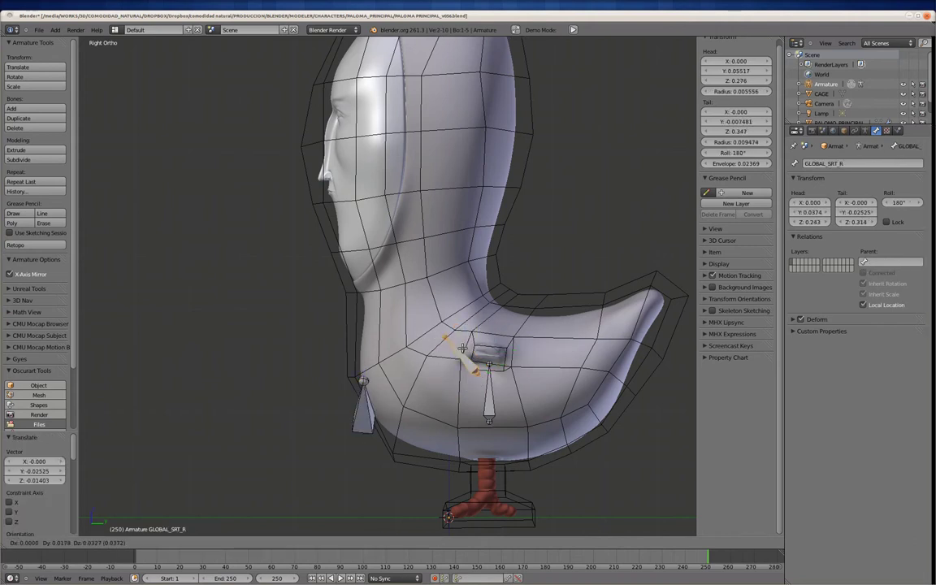
key("g")
left_click(431, 333)
Step: Lower the head bone's tip slightly inside the head
middle_click_drag(422, 244, 422, 268, "shift")
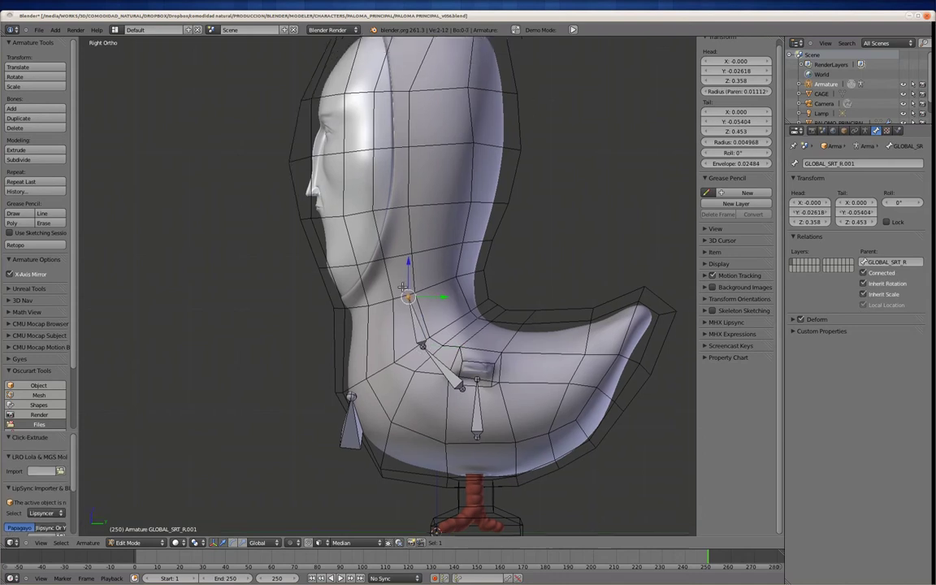
scroll(422, 244, "up", 2)
right_click(412, 130)
key("g")
left_click(425, 146)
middle_click_drag(439, 392, 451, 340, "shift")
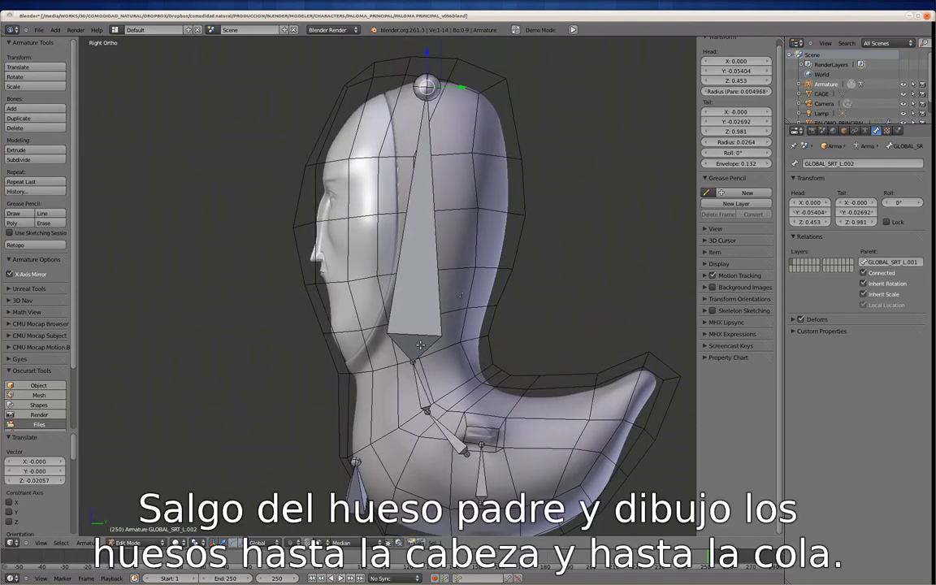
Step: Pull the lower joint toward the tail, extrude a bone to the tail tip, and adjust the central joint
right_click(475, 455)
key("g")
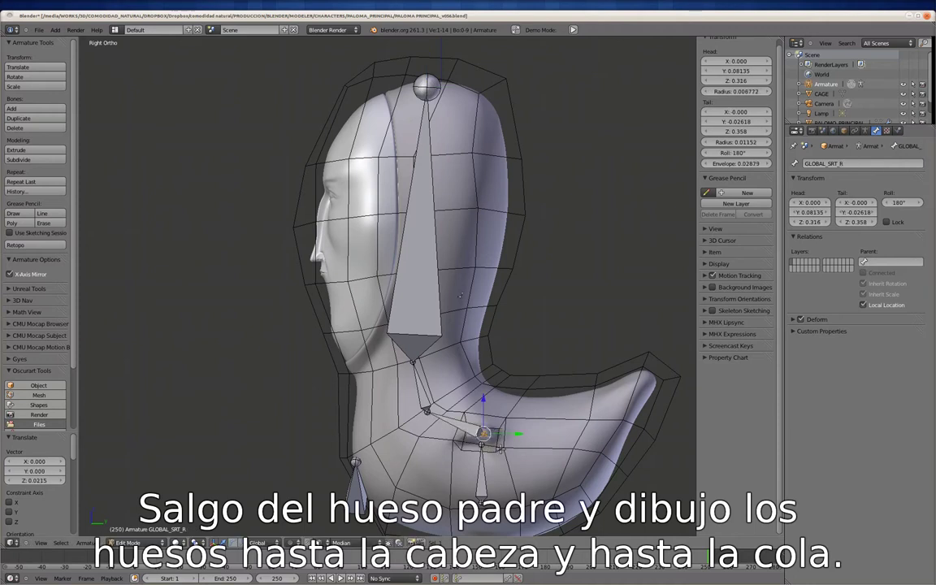
left_click(576, 432)
key("shift+e")
left_click(655, 373)
right_click(482, 435)
key("g")
left_click(469, 454)
key("g")
left_click(462, 443)
Step: Select the chain bones and recalculate their roll to the Y axis
right_click(382, 289, "shift")
right_click(461, 395, "shift")
right_click(616, 402, "shift")
middle_click_drag(590, 417, 513, 443)
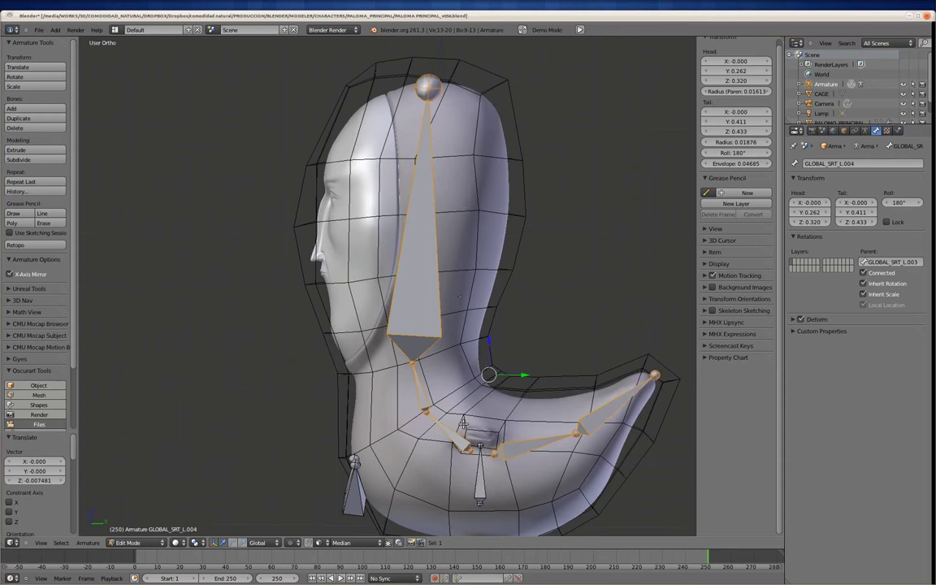
key("ctrl+n")
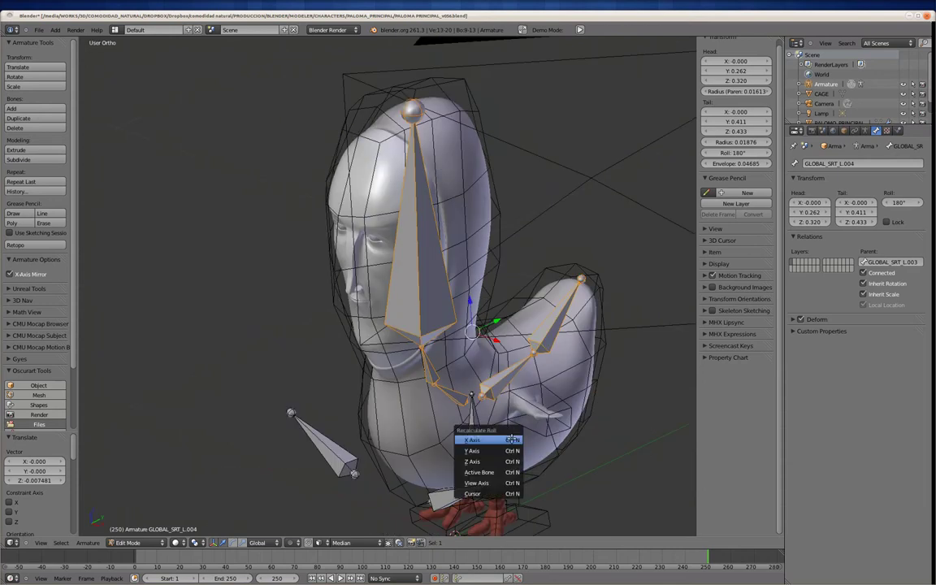
left_click(487, 450)
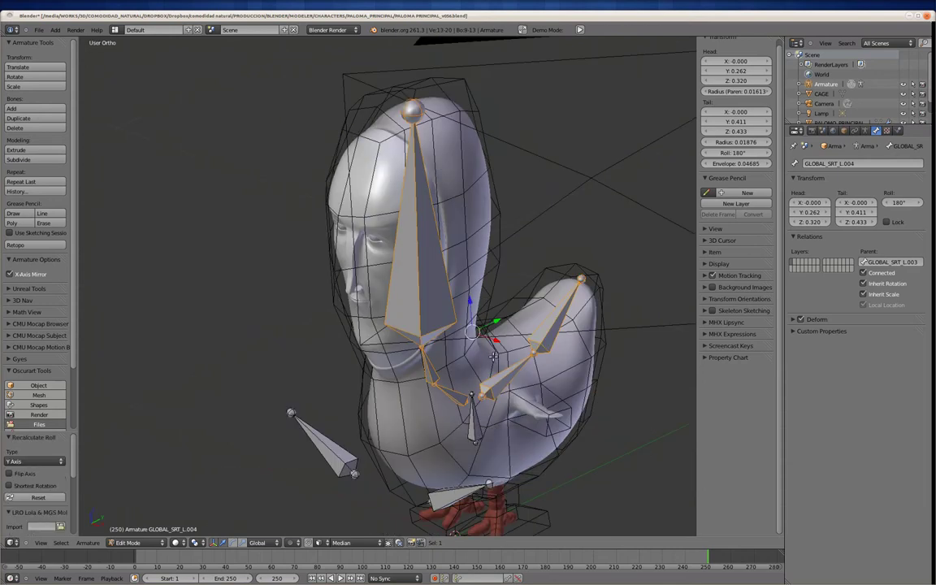
Step: Check the GLOBAL_SRT_L head and neck bones, then turn off X-Axis Mirror
middle_click_drag(444, 321, 424, 322)
right_click(424, 323)
key("g")
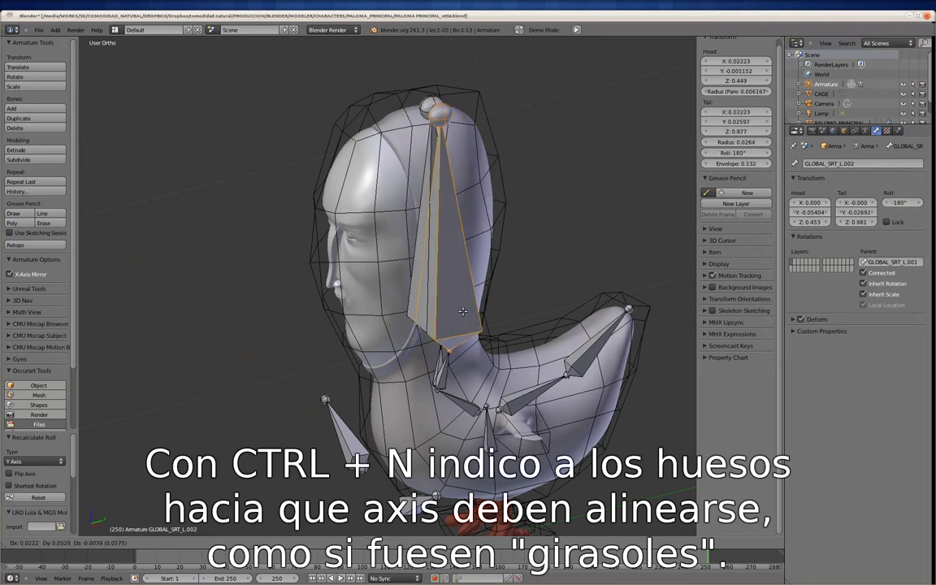
key("Escape")
right_click(425, 357)
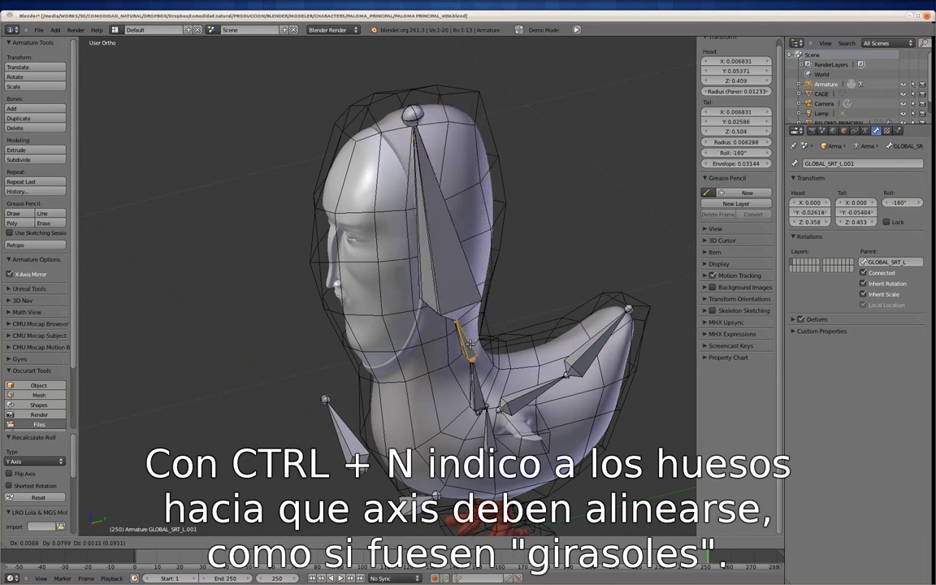
left_click(21, 279)
Step: Delete the duplicated mirrored chain bones and return to Object Mode
right_click(445, 244)
key("x")
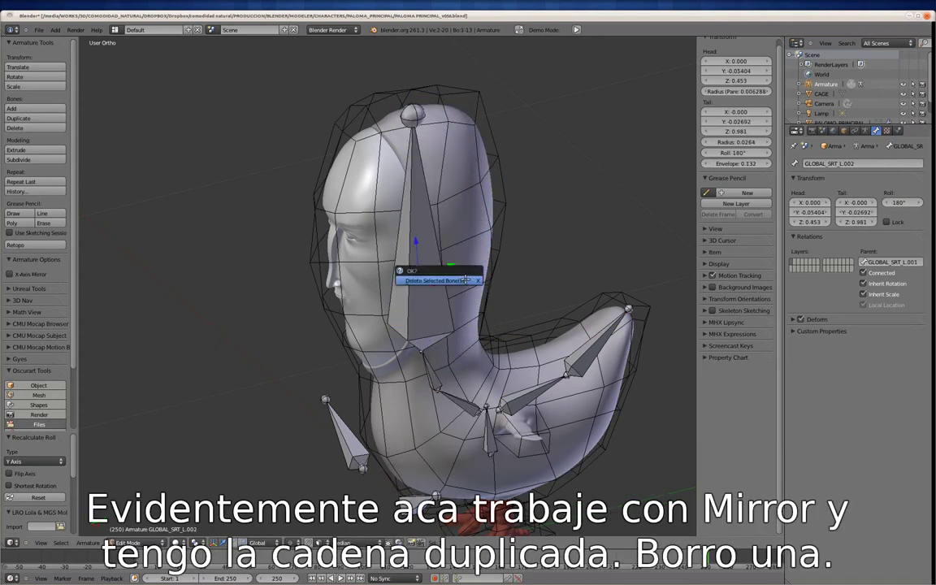
left_click(407, 270)
key("Escape")
right_click(605, 325)
key("x")
left_click(556, 338)
mouse_move(556, 338)
middle_mouse_down()
mouse_move(401, 424)
mouse_move(438, 366)
middle_mouse_up()
key("Tab")
Step: Back in Edit Mode, select the head bone's top joint from the side view
scroll(439, 325, "down", 3)
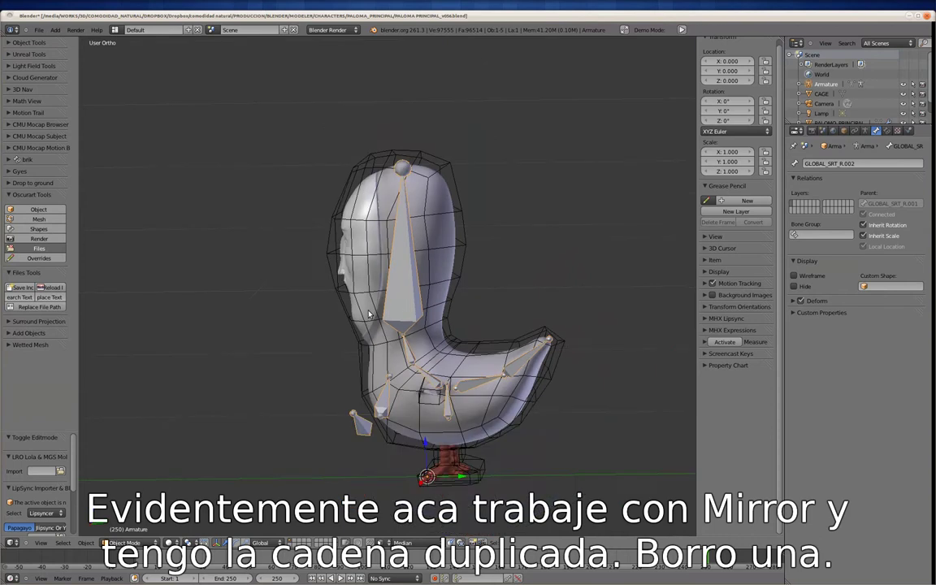
scroll(464, 304, "up", 4)
scroll(464, 304, "up", 2)
key("Tab")
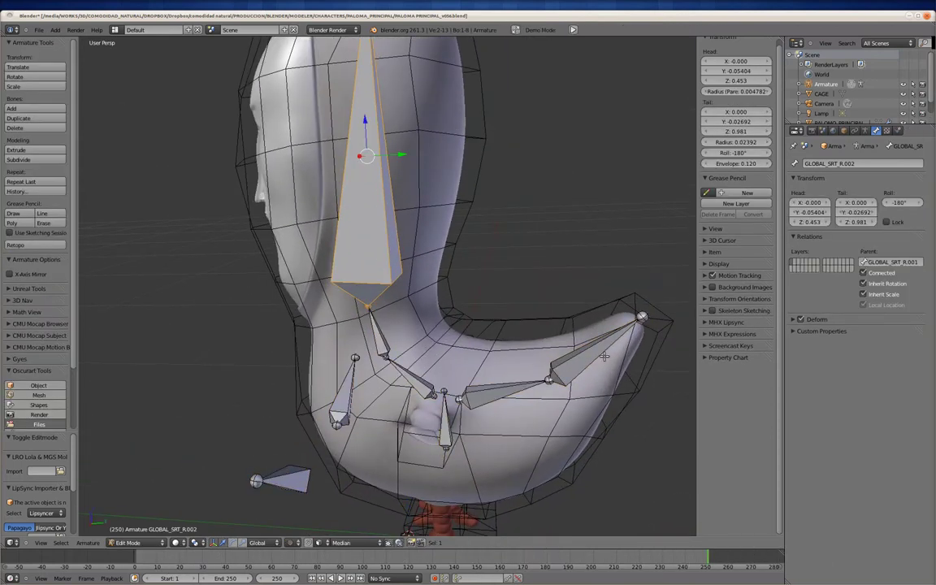
right_click(605, 356)
key("KP_3")
scroll(345, 271, "down", 3)
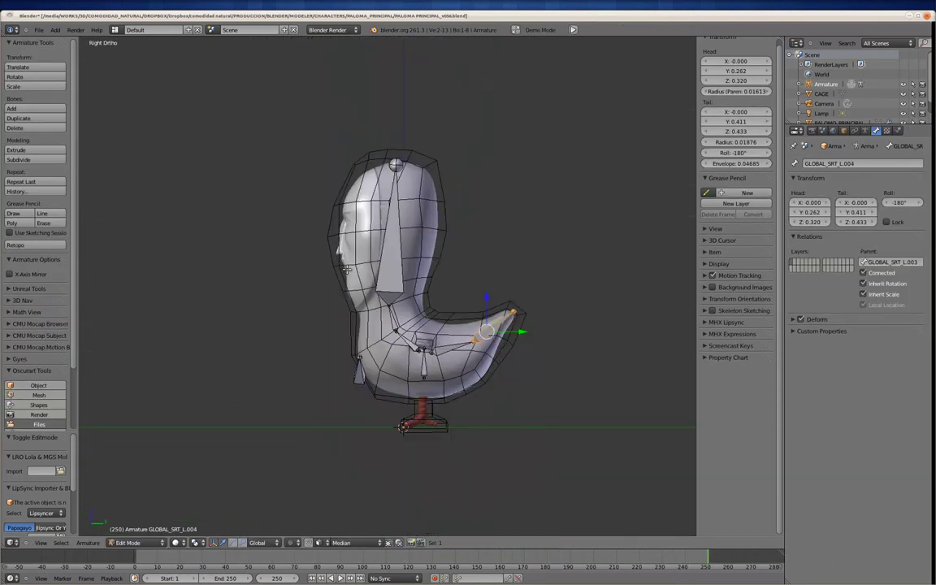
scroll(346, 271, "up", 3)
right_click(384, 233)
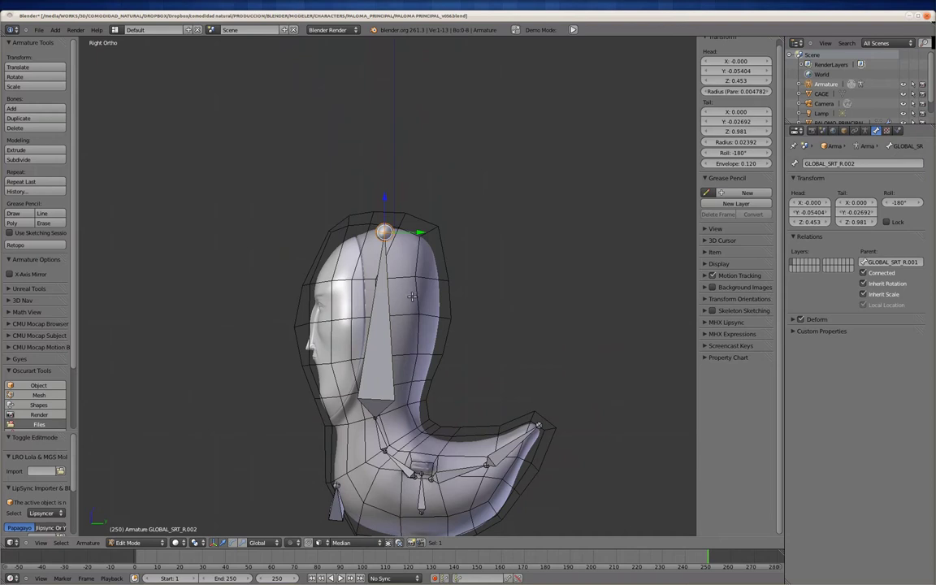
Step: Extrude a crown bone upward, align its roll to the Y axis, and clear its parent
key("e")
left_click(419, 265)
key("ctrl+n")
left_click(387, 270)
key("alt+p")
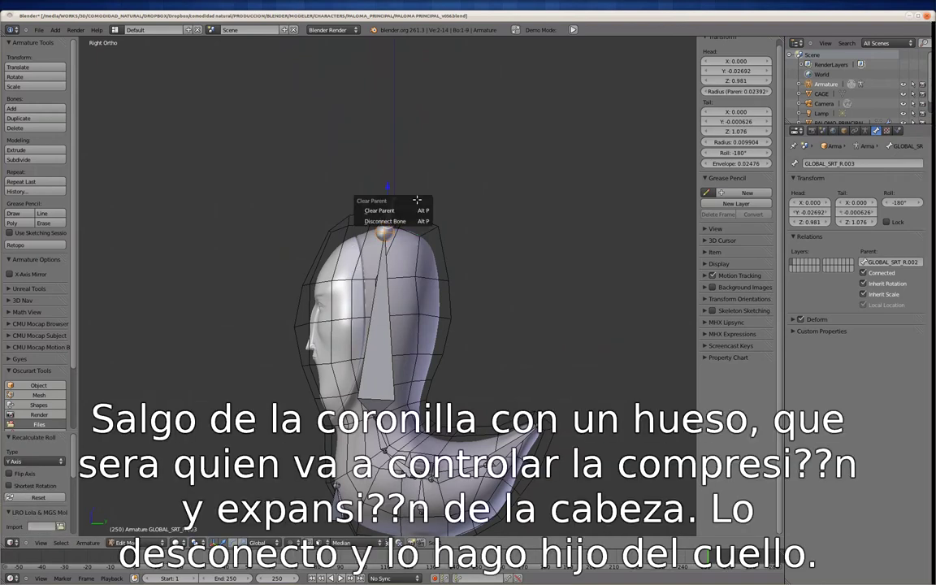
left_click(378, 211)
Step: Parent the crown bone to the neck with Keep Offset, then test it in Pose Mode
right_click(380, 386, "shift")
key("ctrl+p")
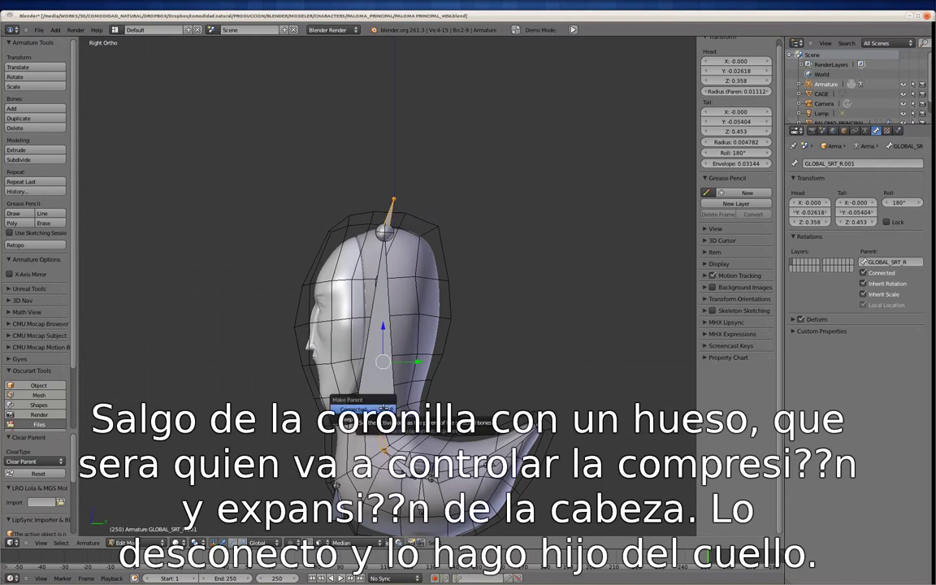
left_click(378, 399)
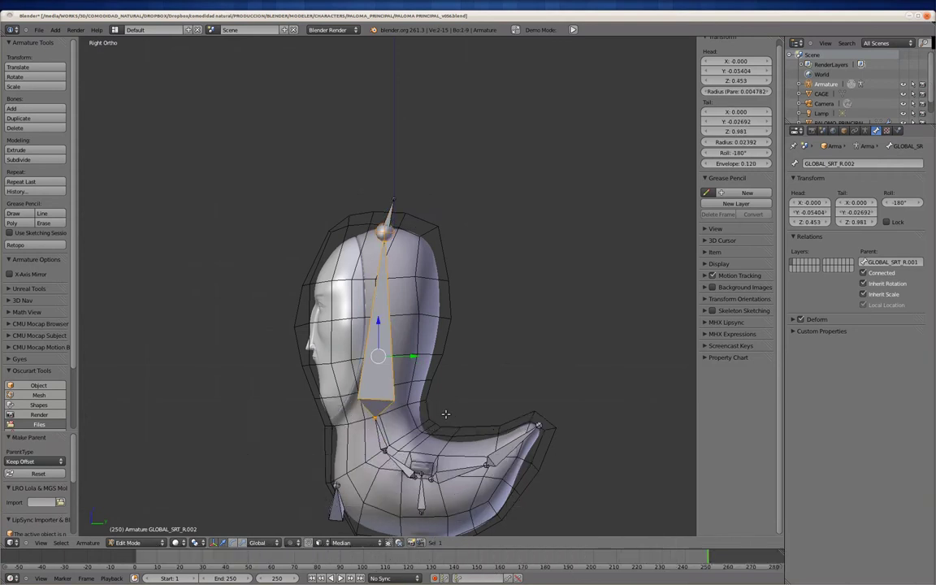
key("ctrl+Tab")
key("r")
key("Escape")
Step: Display the armature's bones as B-Bones
right_click(375, 318)
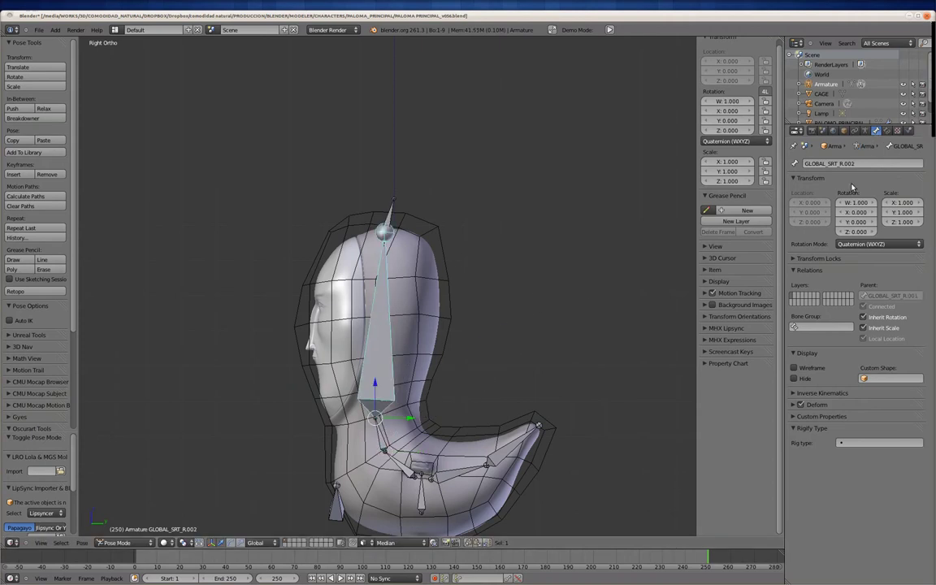
left_click(865, 130)
left_click(855, 315)
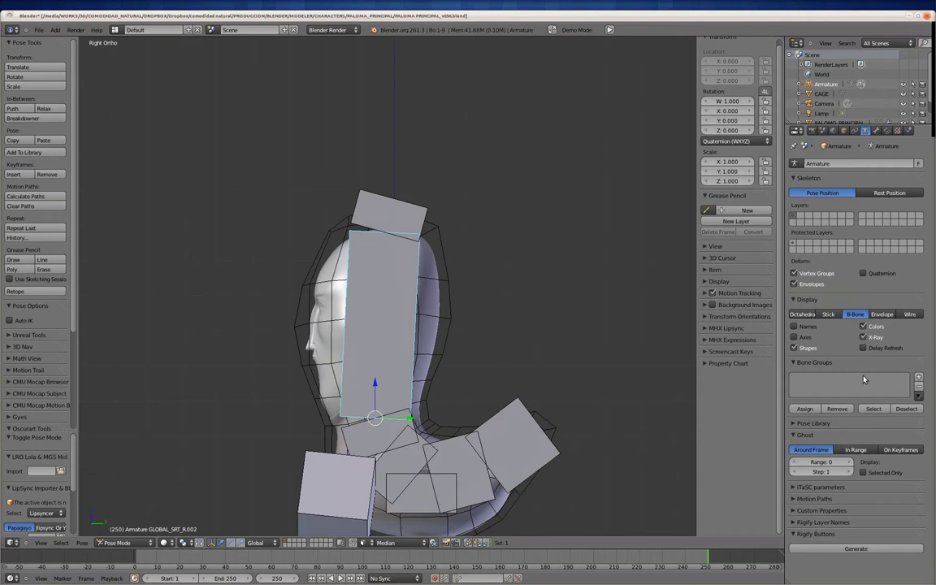
Step: Rename the neck bone to NECK in the Bone properties
right_click(435, 208)
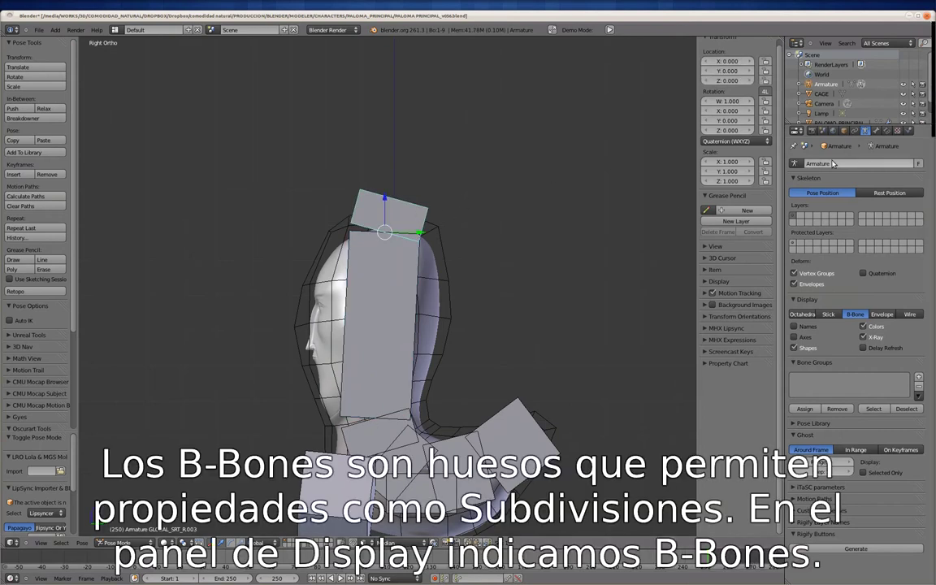
left_click(876, 130)
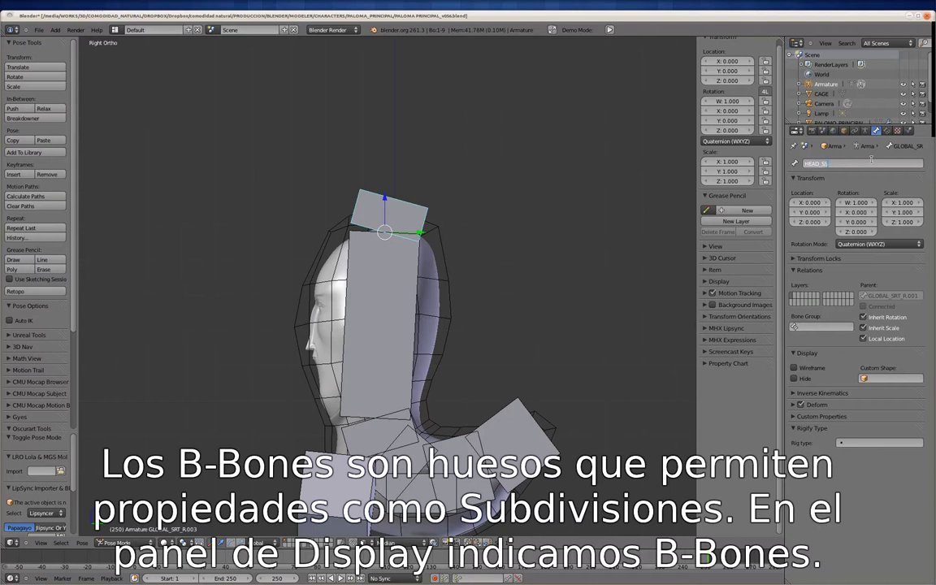
right_click(388, 353)
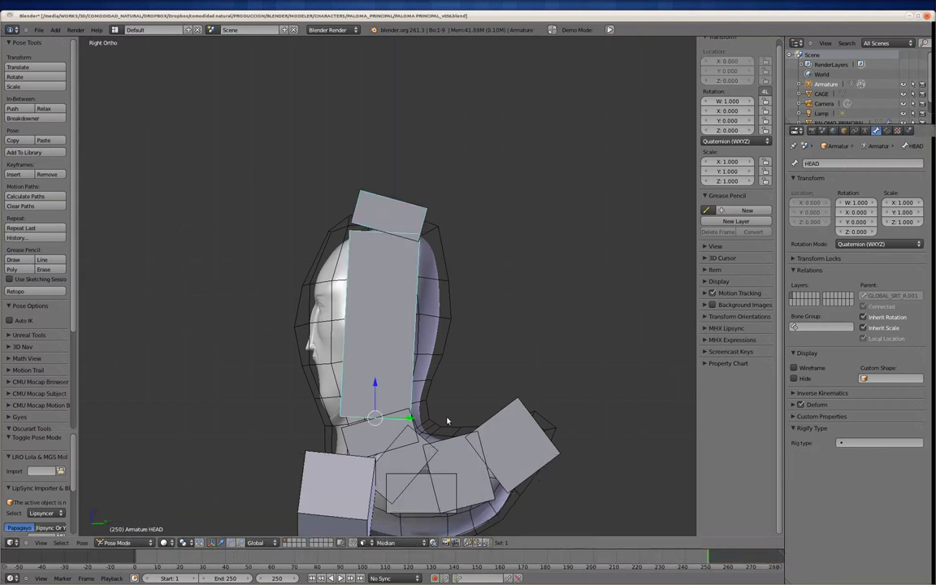
middle_click_drag(447, 421, 461, 321, "shift")
right_click(342, 305)
type("CK")
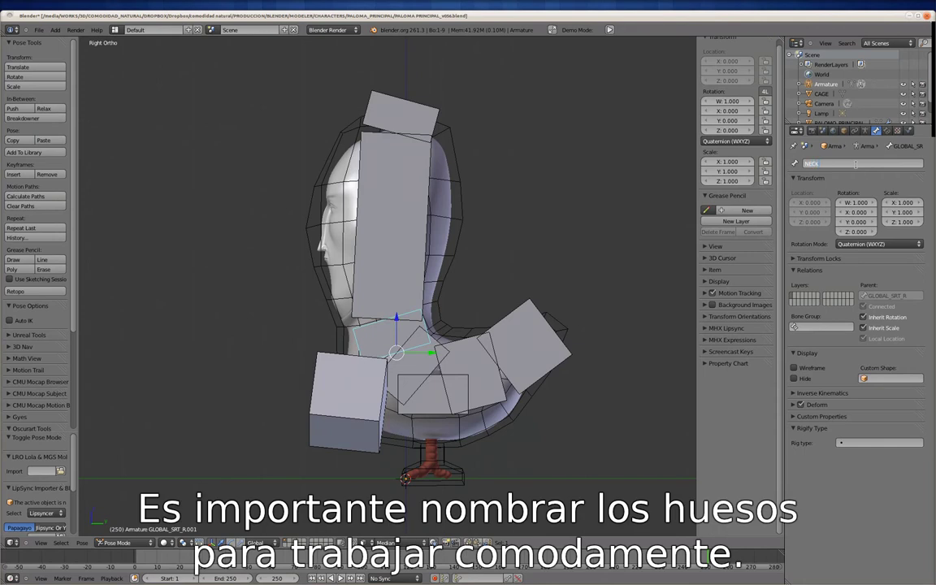
key("Return")
Step: Parent the head bone to the body bone below the neck with Ctrl+P
right_click(438, 394)
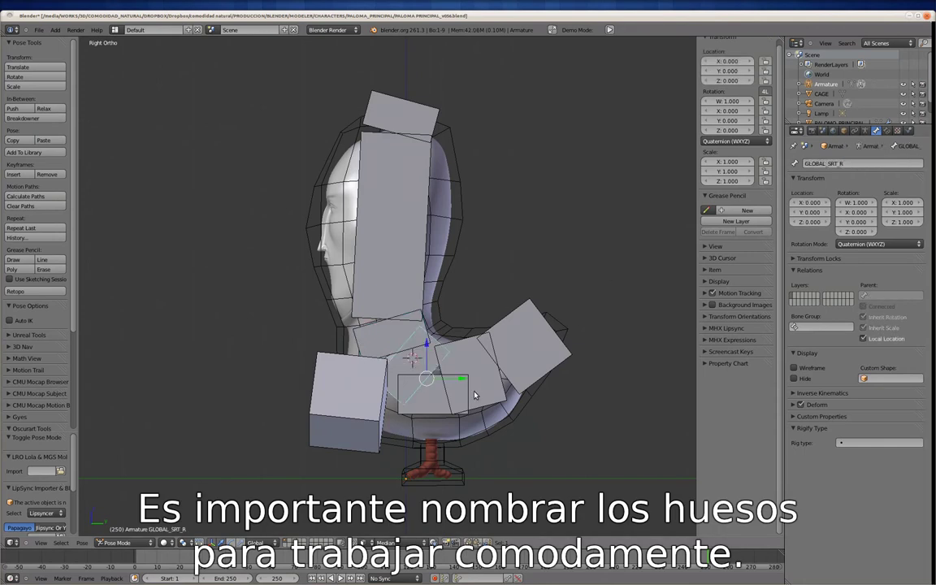
right_click(388, 363, "shift")
right_click(438, 397, "shift")
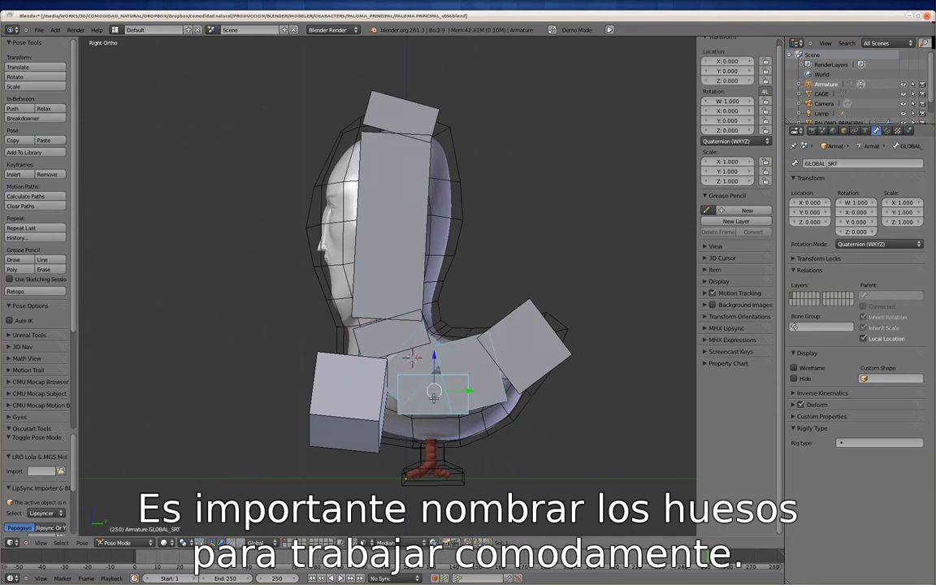
key("Tab")
key("ctrl+p")
left_click(451, 380)
key("Tab")
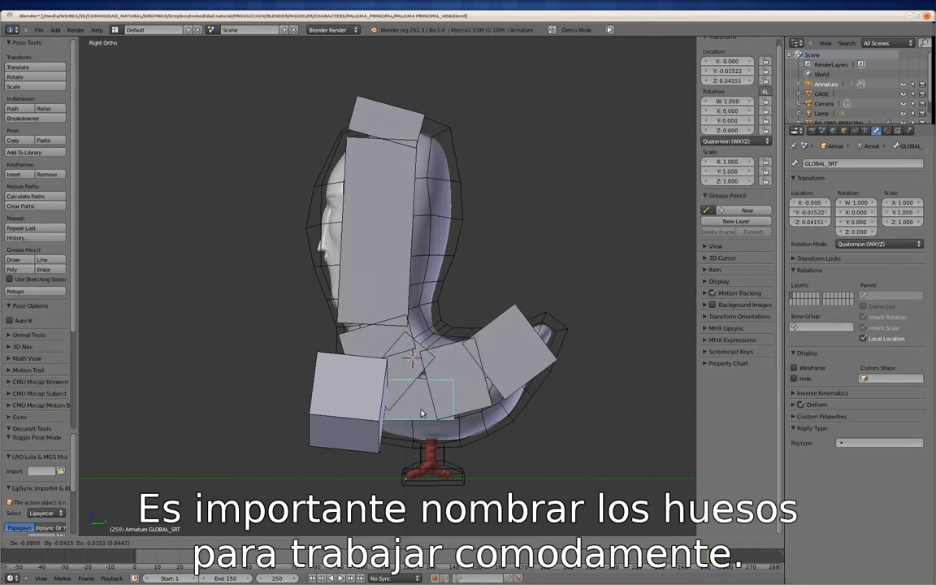
Step: Check the neck and body bones, then select the HEAD bone with the whole head in view
scroll(466, 403, "up", 3)
middle_click_drag(467, 404, 403, 342, "shift")
right_click(329, 205)
right_click(571, 302)
right_click(464, 359)
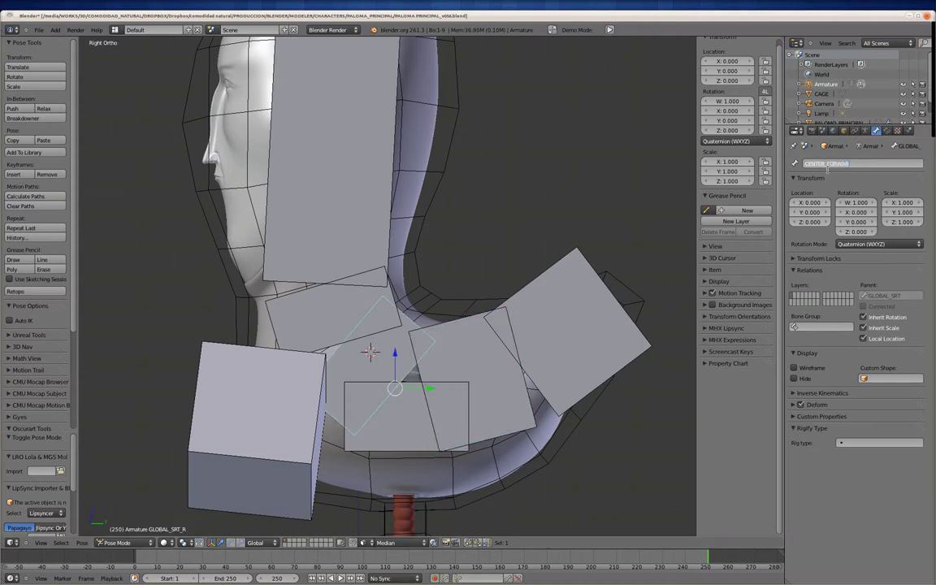
right_click(355, 223)
scroll(355, 223, "down", 2)
middle_click_drag(355, 223, 345, 320, "shift")
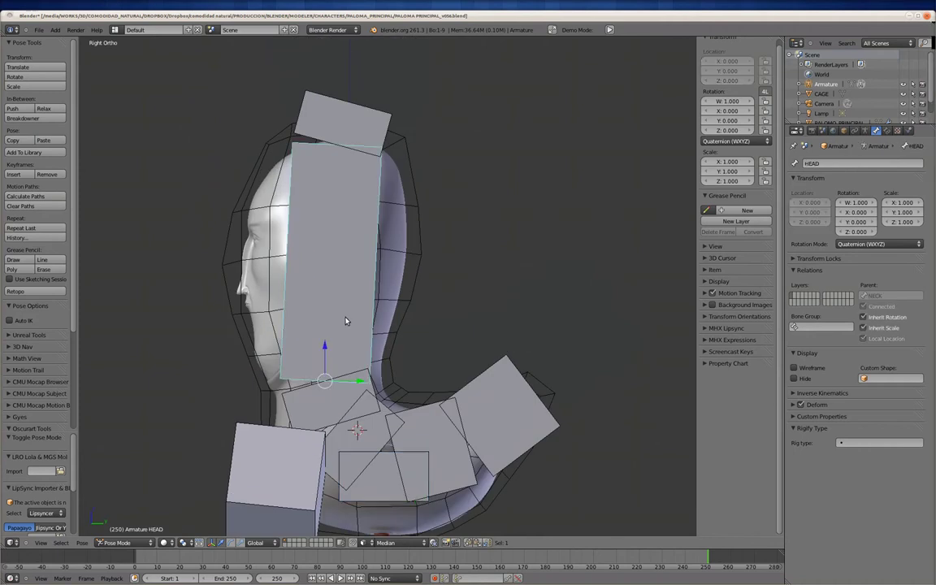
Step: Set the HEAD bone's Deform segments to 9
left_click(25, 43)
left_click(38, 230)
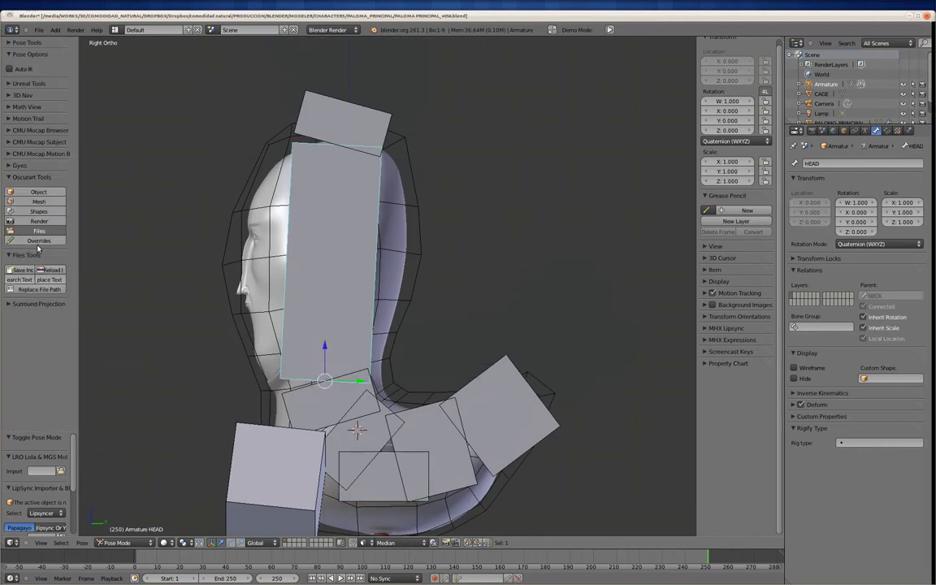
left_click(865, 130)
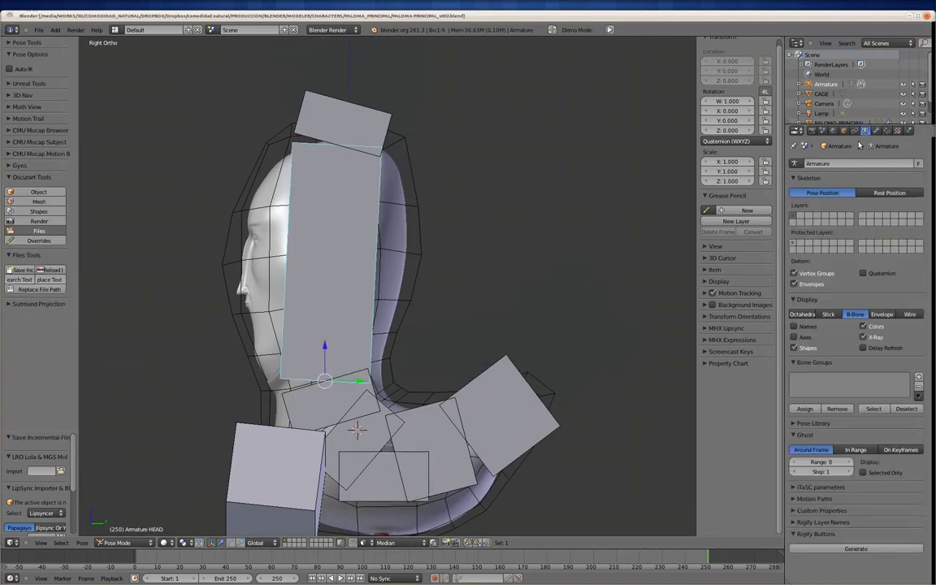
left_click(875, 130)
left_click(811, 402)
mouse_move(890, 430)
left_mouse_down()
mouse_move(921, 432)
mouse_move(376, 109)
left_mouse_up()
Step: Add a Stretch To constraint on HEAD targeting the Armature's HEAD_SS crown bone
left_click(886, 130)
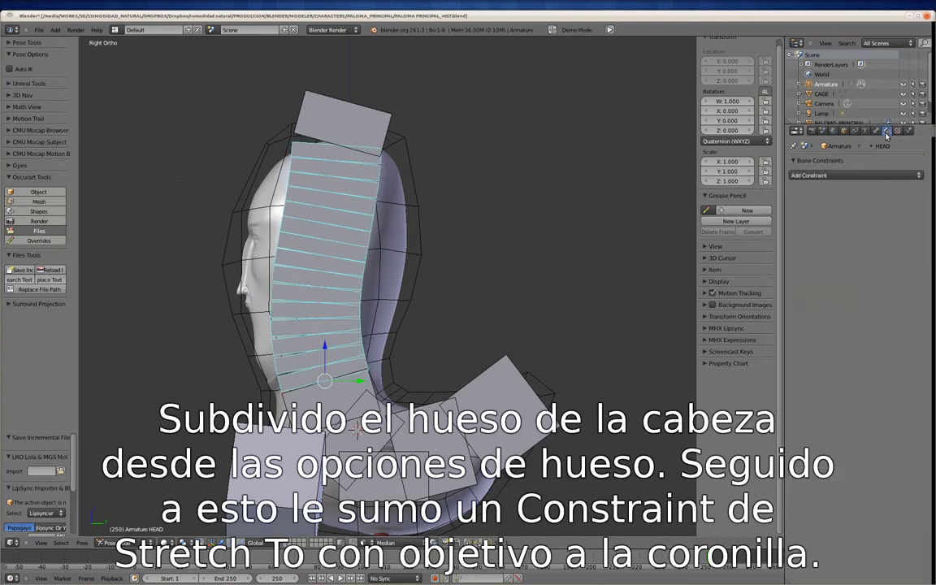
left_click(852, 175)
left_click(804, 249)
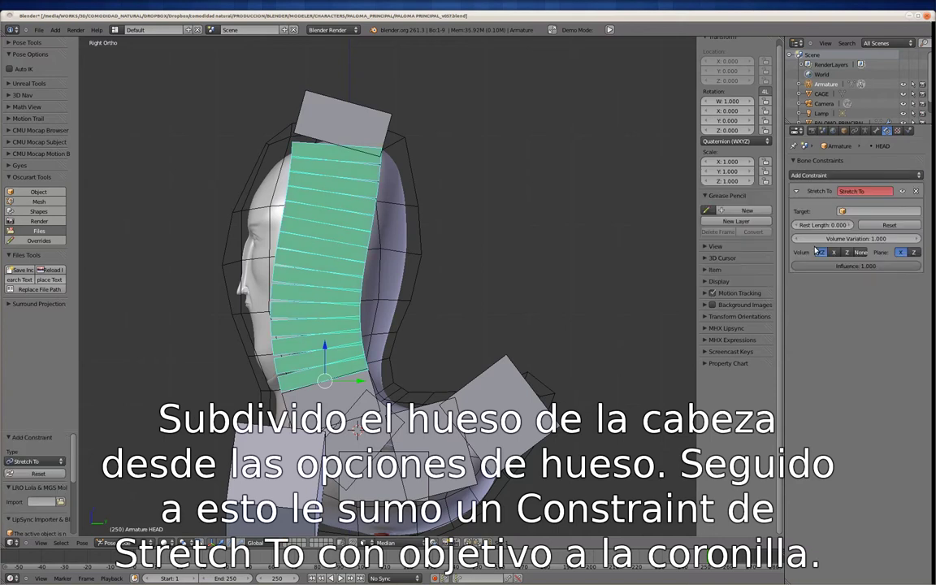
left_click(878, 211)
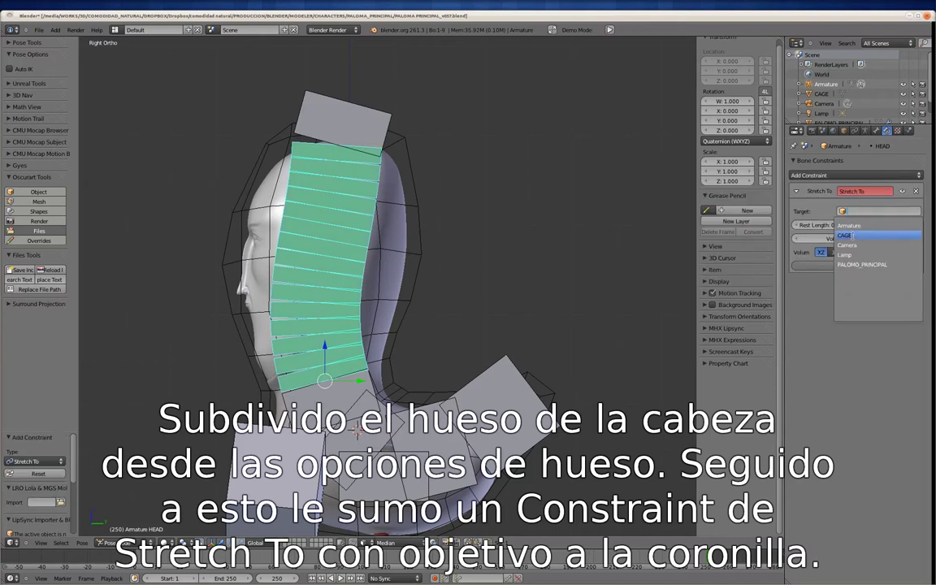
left_click(849, 225)
left_click(849, 225)
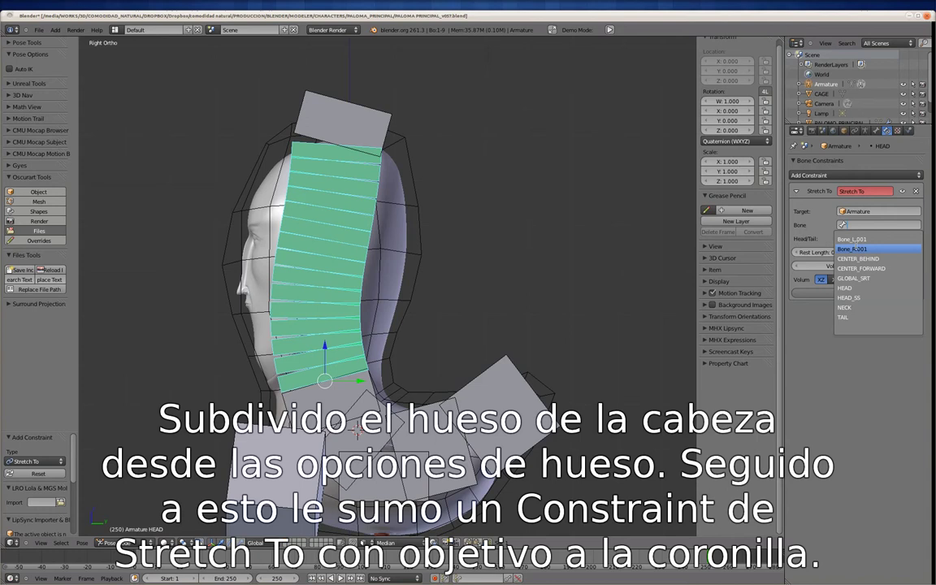
left_click(845, 288)
Step: Test the stretch by grabbing HEAD_SS and cancelling, then select the NECK bone
right_click(367, 278)
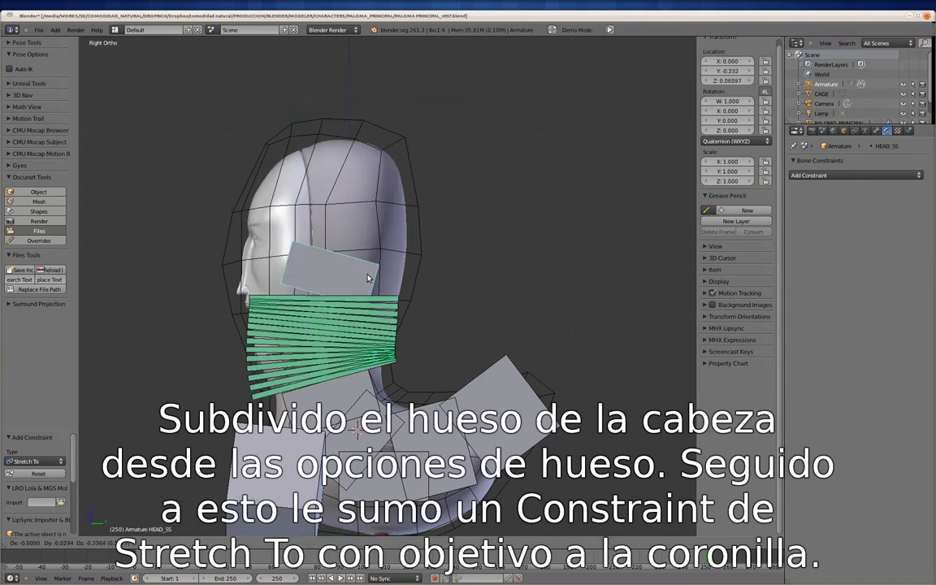
key("g")
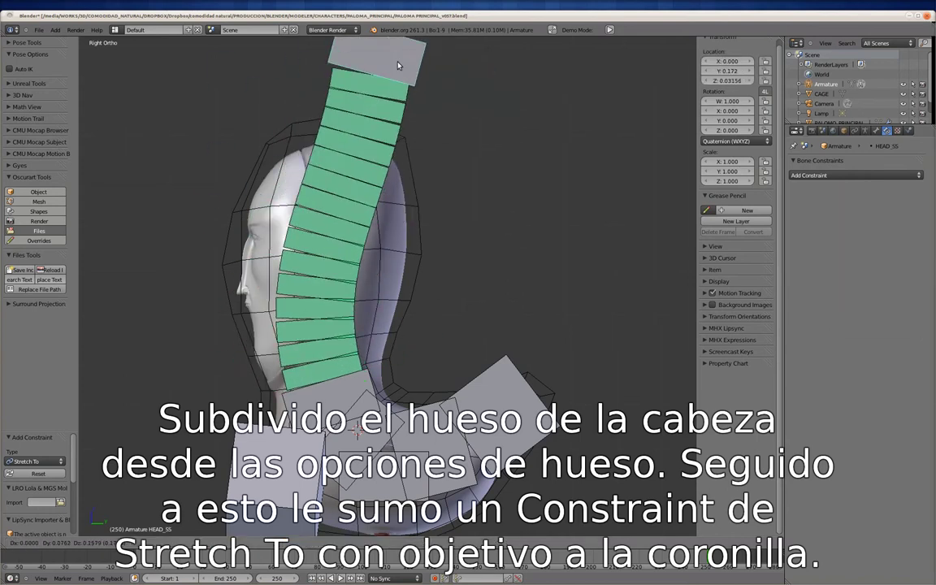
right_click(376, 125)
right_click(313, 397)
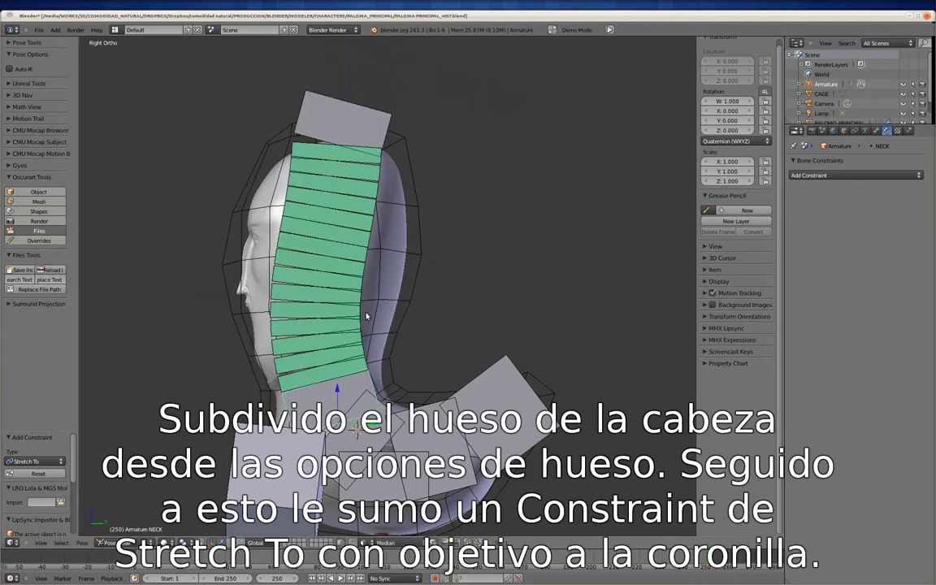
scroll(402, 238, "down", 5, "shift")
Step: Extrude a new bone straight up along Z from the tail's end joint
key("Tab")
right_click(532, 299)
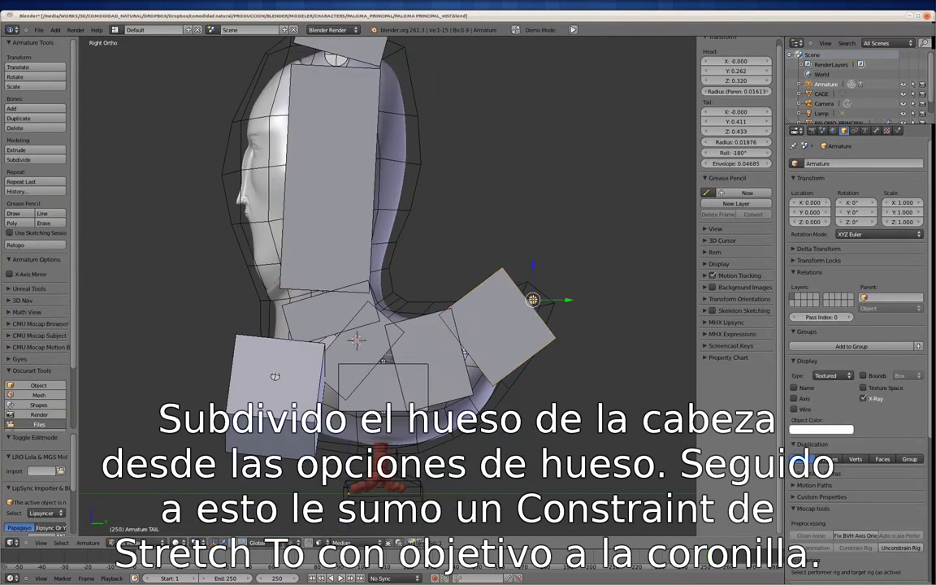
key("e")
key("z")
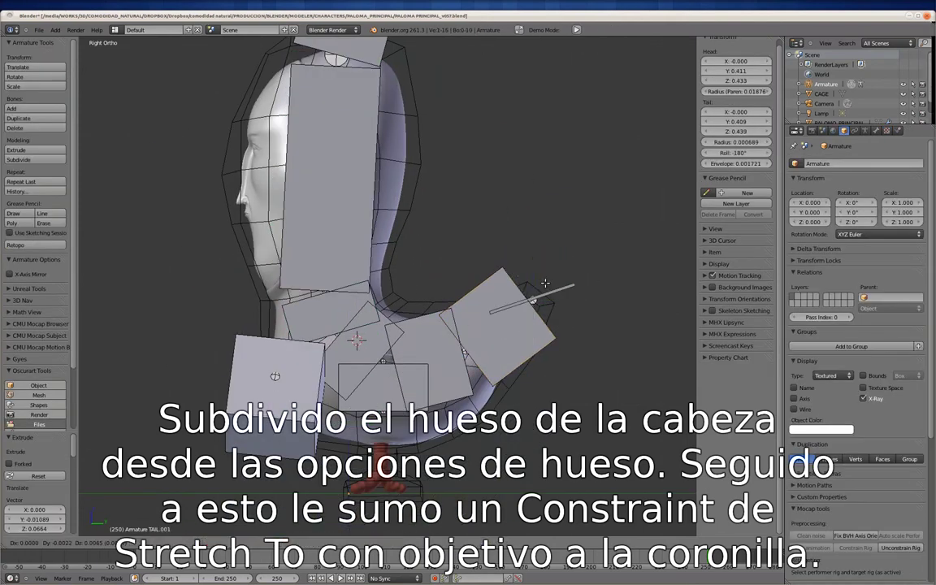
left_click(540, 254)
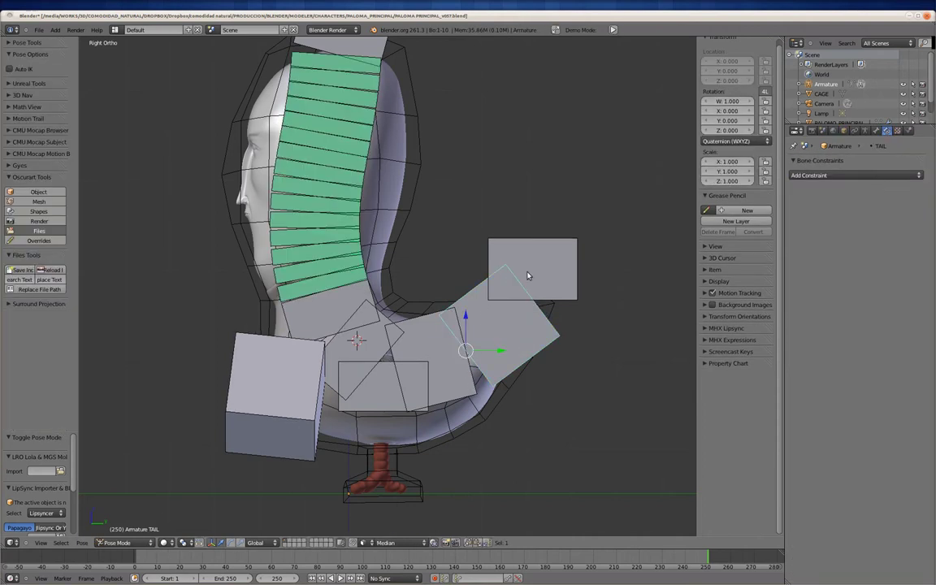
Step: Clear the parent of the upper tail bone, then select the CENTER_BEHIND bone
left_click(863, 130)
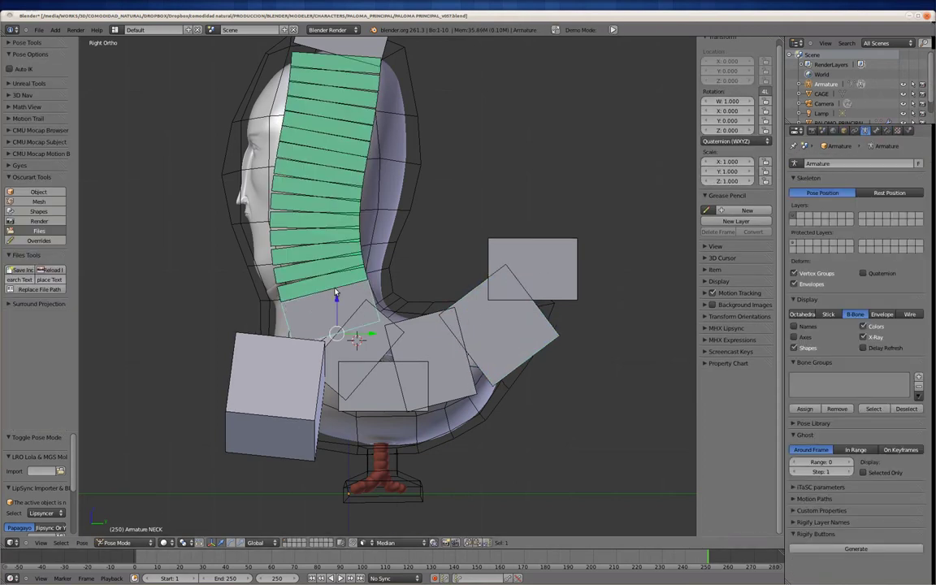
right_click(551, 251)
key("Tab")
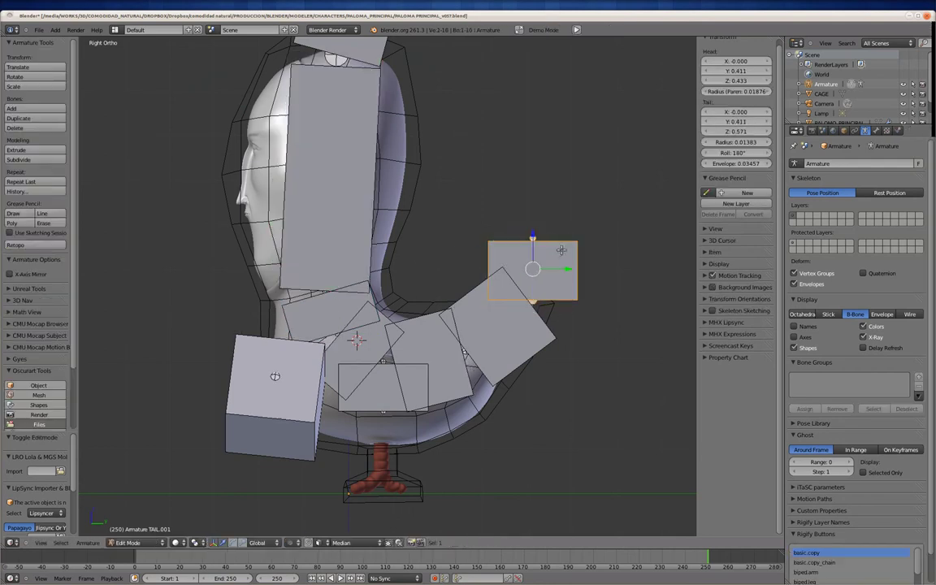
key("alt+p")
left_click(526, 264)
key("Tab")
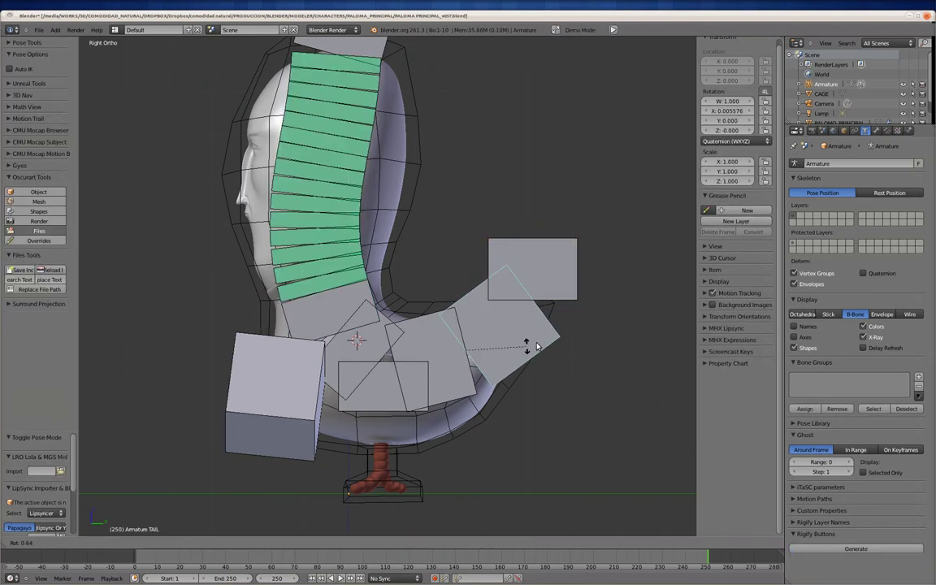
right_click(386, 382)
right_click(385, 405)
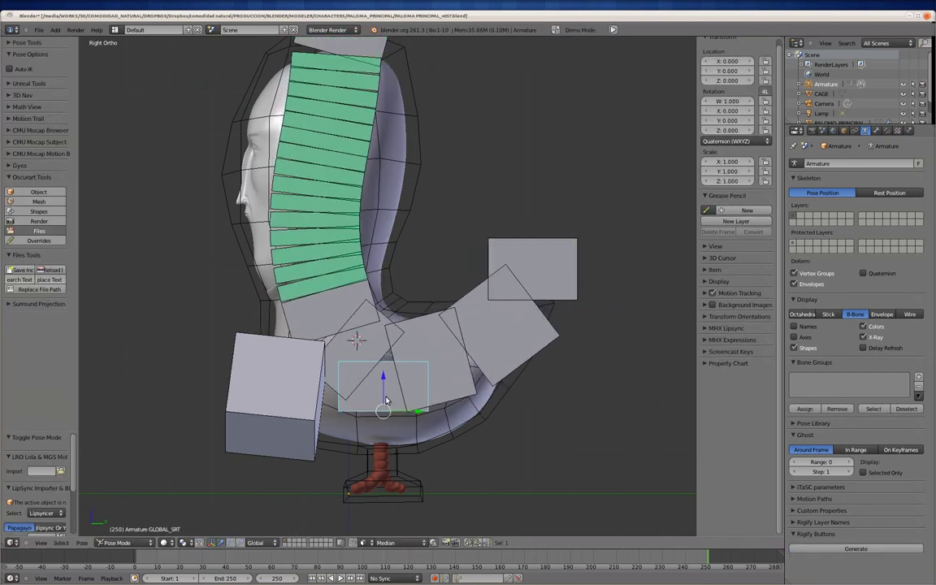
right_click(454, 381)
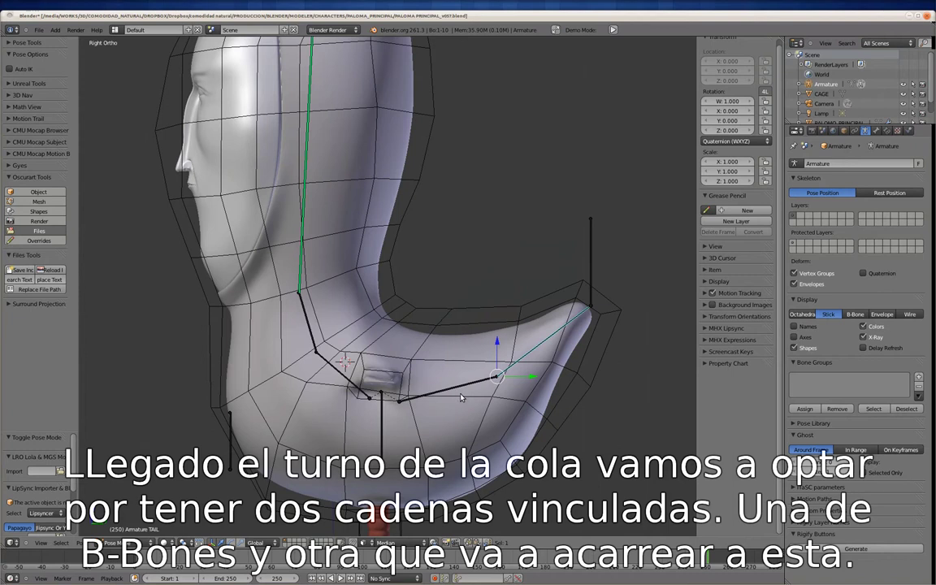
Step: Extrude a small upright bone along Z from the end of CENTER_BEHIND
key("Tab")
right_click(497, 377)
key("e")
key("z")
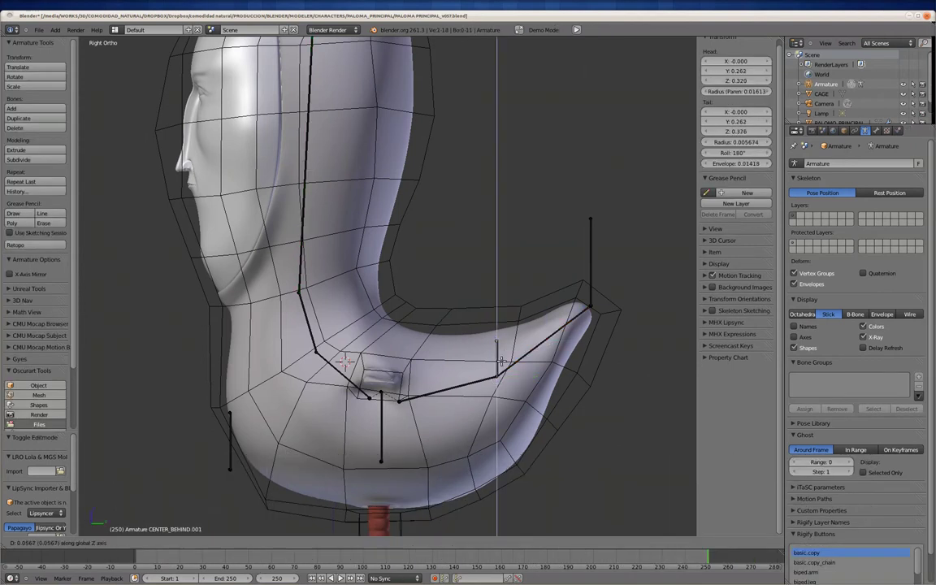
left_click(496, 362)
right_click(455, 386)
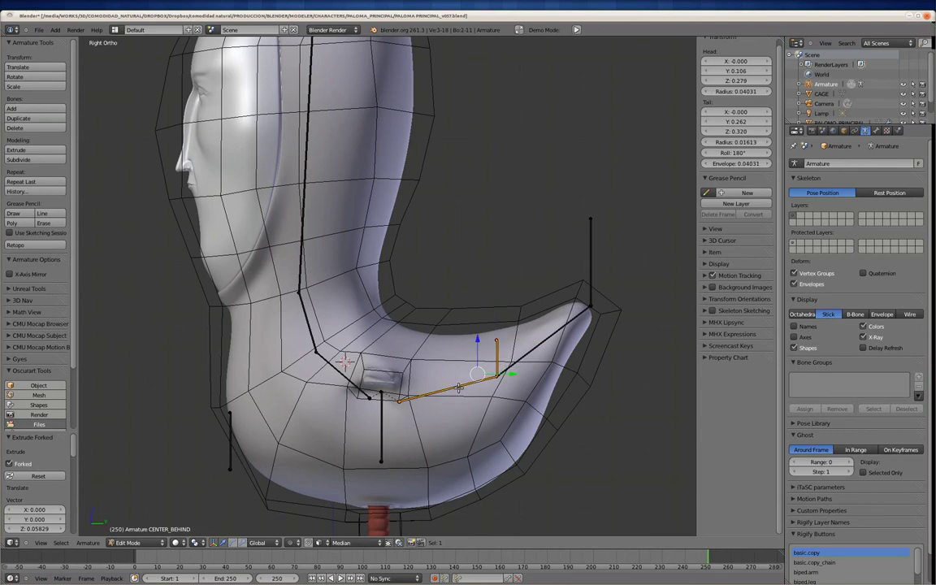
key("Tab")
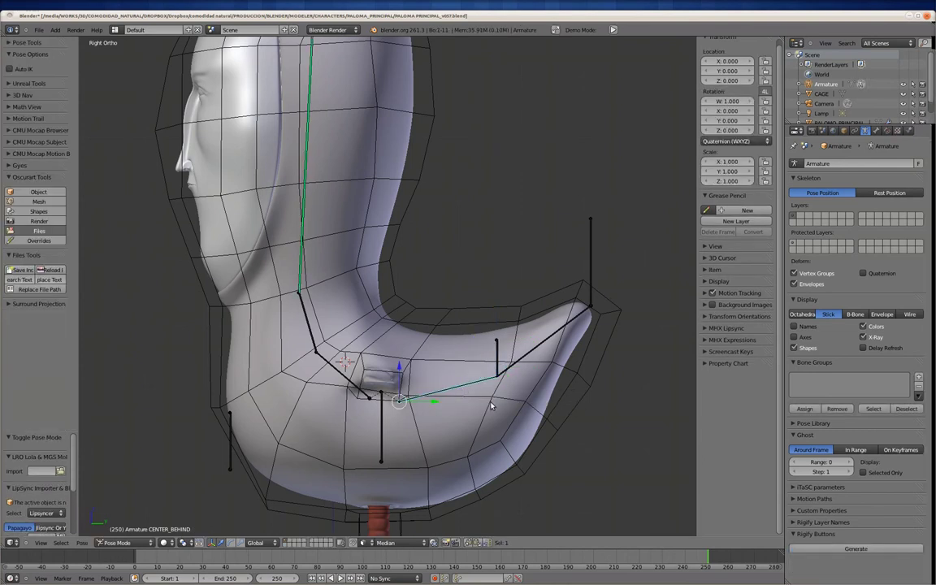
Step: Clear the small upright bone's parent with Alt+P
right_click(540, 342)
right_click(587, 309)
key("Tab")
right_click(496, 357)
key("alt+p")
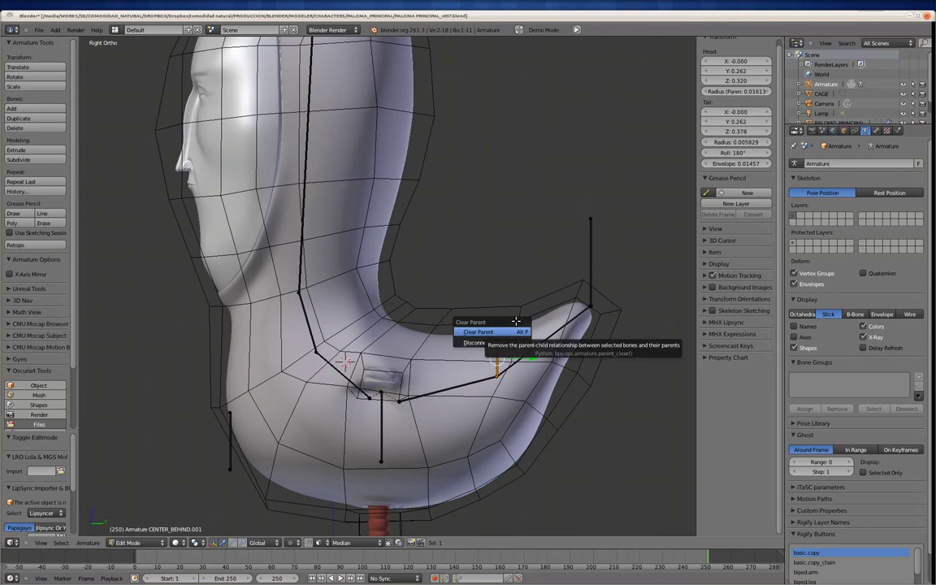
left_click(516, 332)
key("Tab")
Step: Duplicate the tail chain with Shift+D and move the copy above the body
right_click(465, 389)
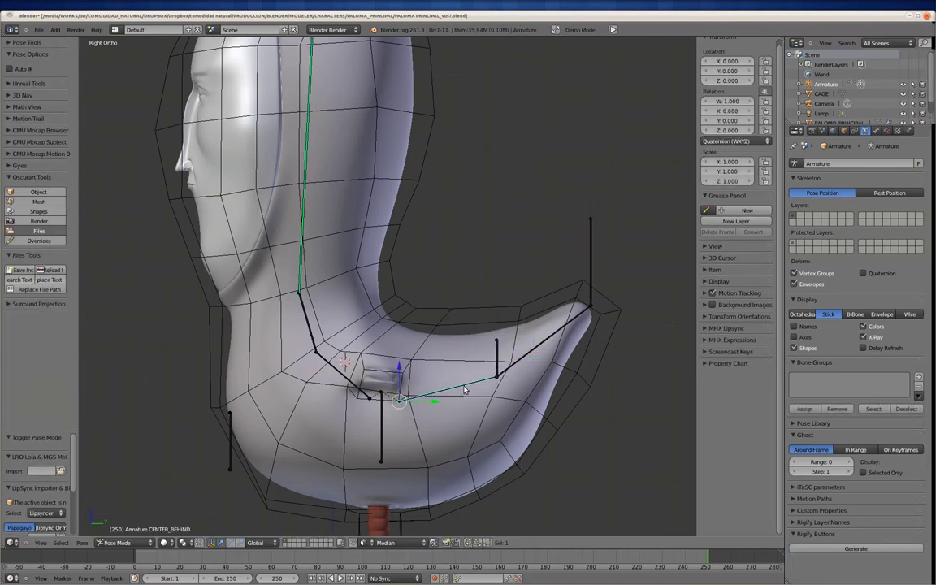
key("Tab")
key("shift+d")
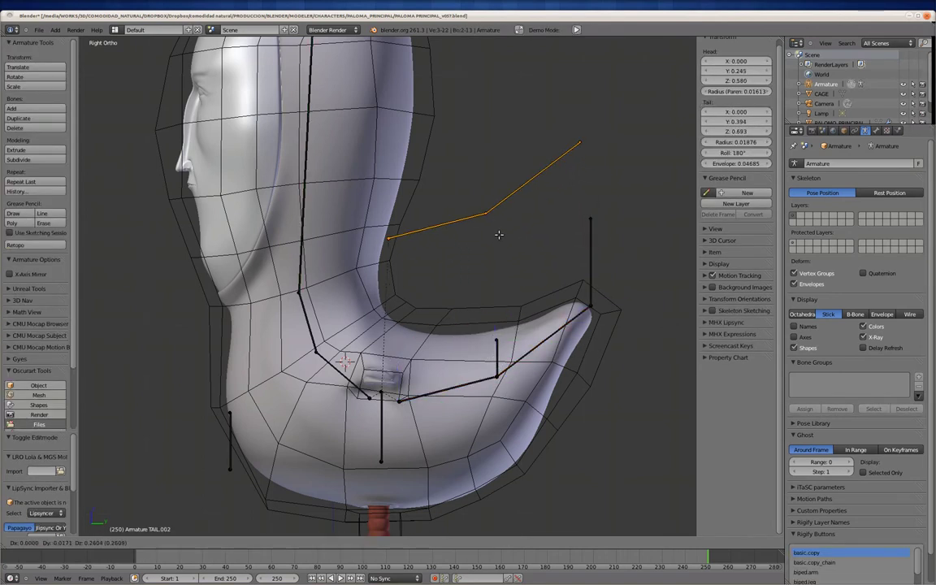
right_click(491, 265)
key("Tab")
key("g")
left_click(506, 245)
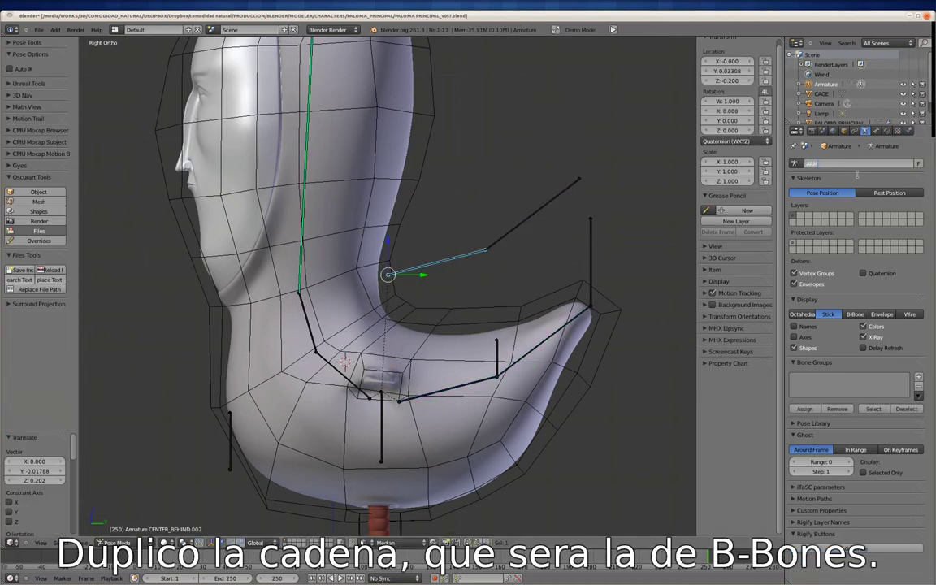
Step: Rename the copied bones TAIL_SECONDARY_UNO and TAIL_SECONDARY_DOS in the Bone tab
left_click(876, 130)
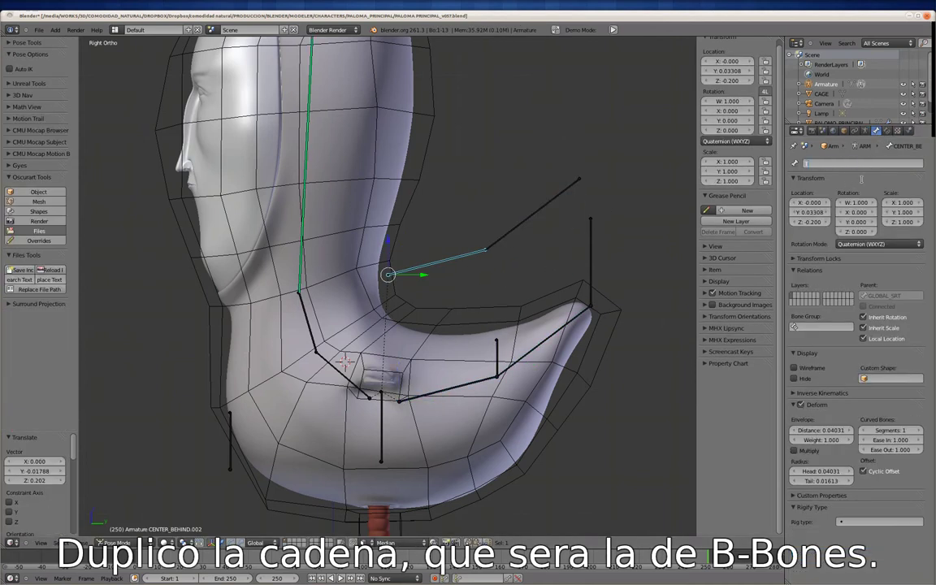
type("TAIL_SECONDARY_1")
key("Return")
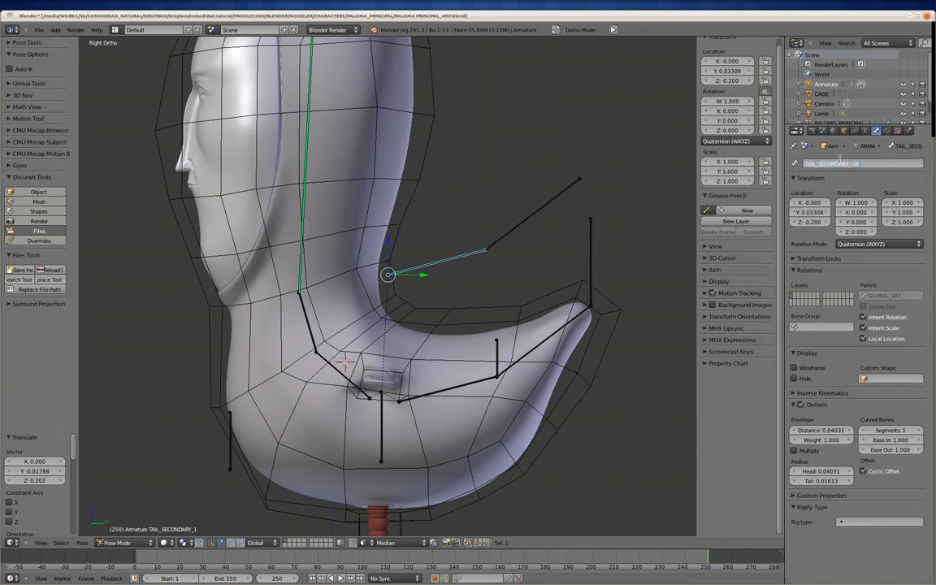
left_click(861, 163)
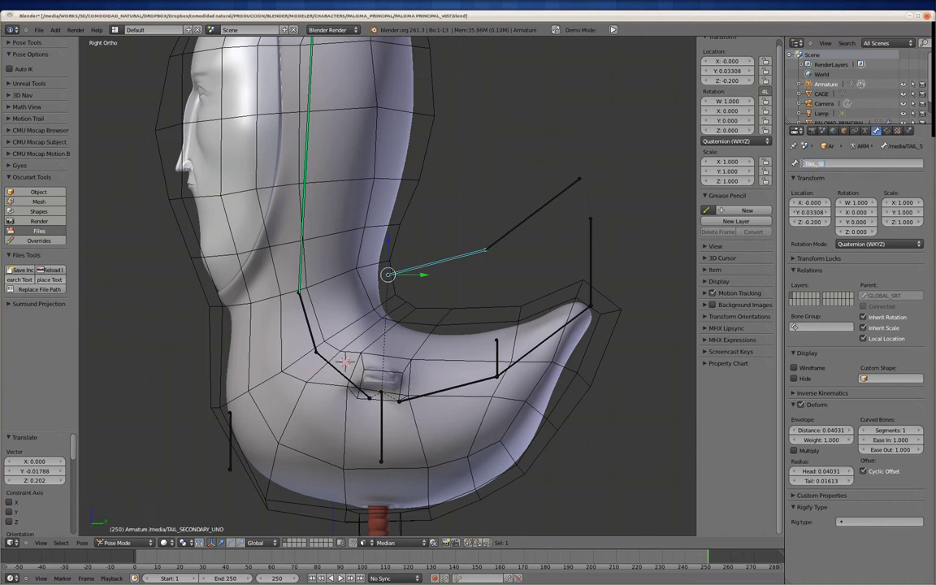
left_click(540, 264)
right_click(520, 224)
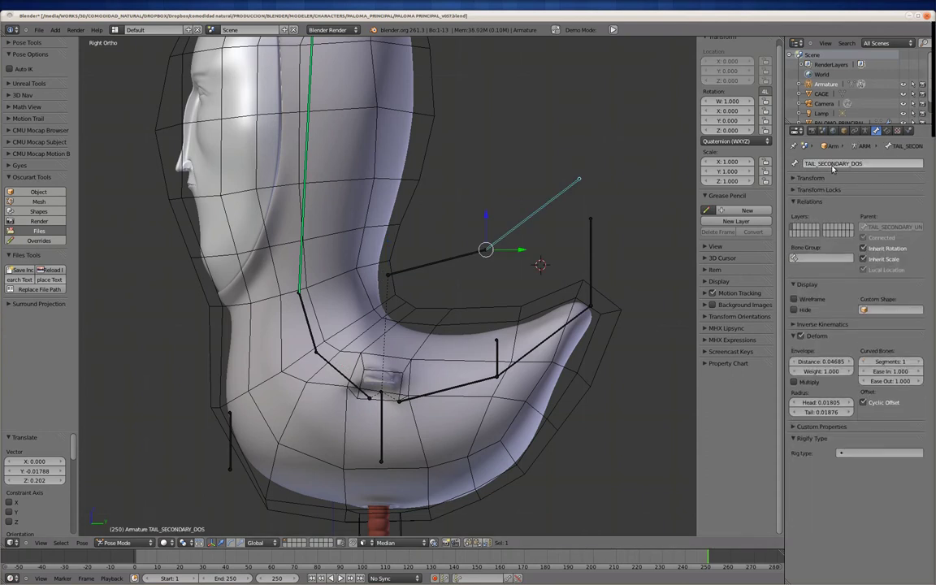
Step: Clear TAIL_SECONDARY_UNO's pose location with Alt+G so the chain rests along the tail
right_click(455, 264)
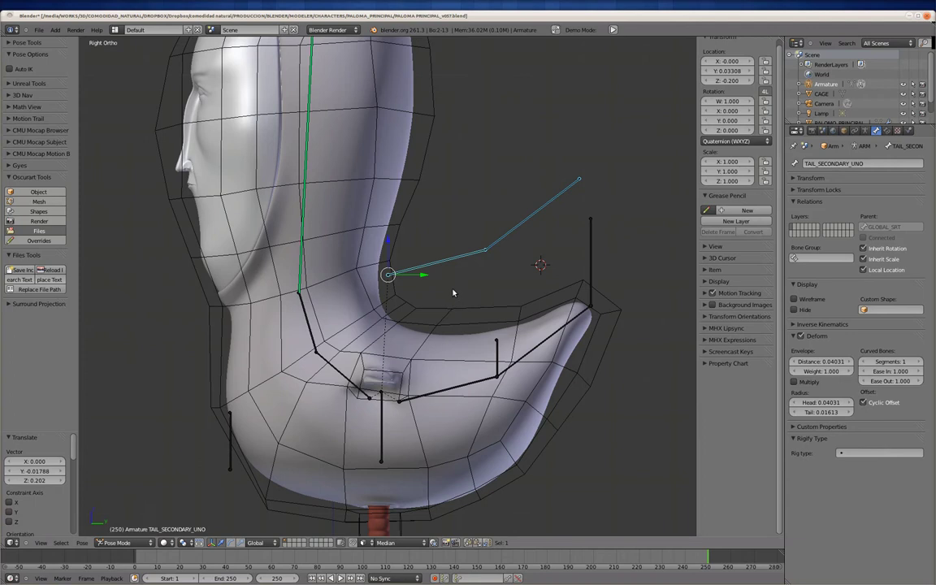
key("alt+g")
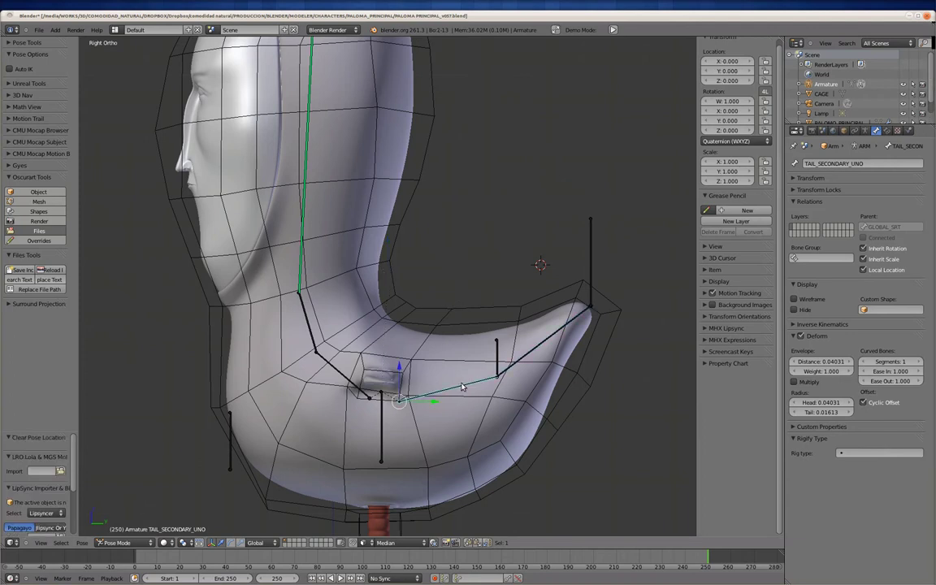
left_click(864, 130)
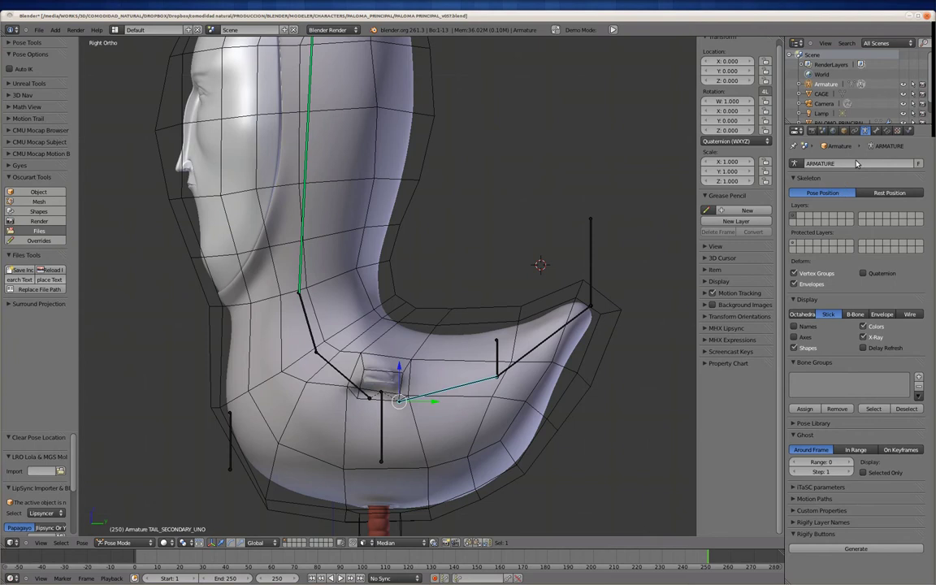
left_click(855, 130)
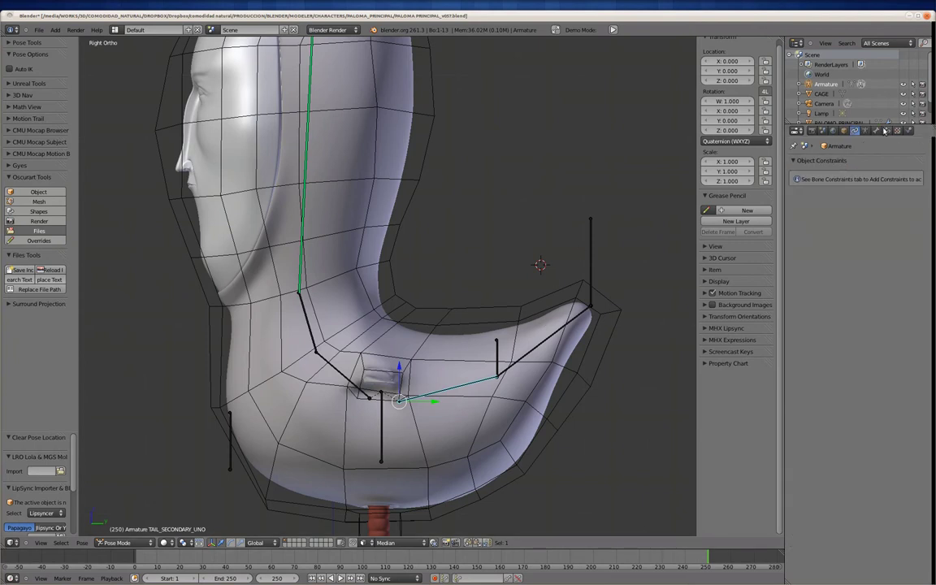
Step: Add a Stretch To constraint, then inspect the CENTER_BEHIND.001 and TAIL.001 bone settings
left_click(887, 130)
left_click(805, 176)
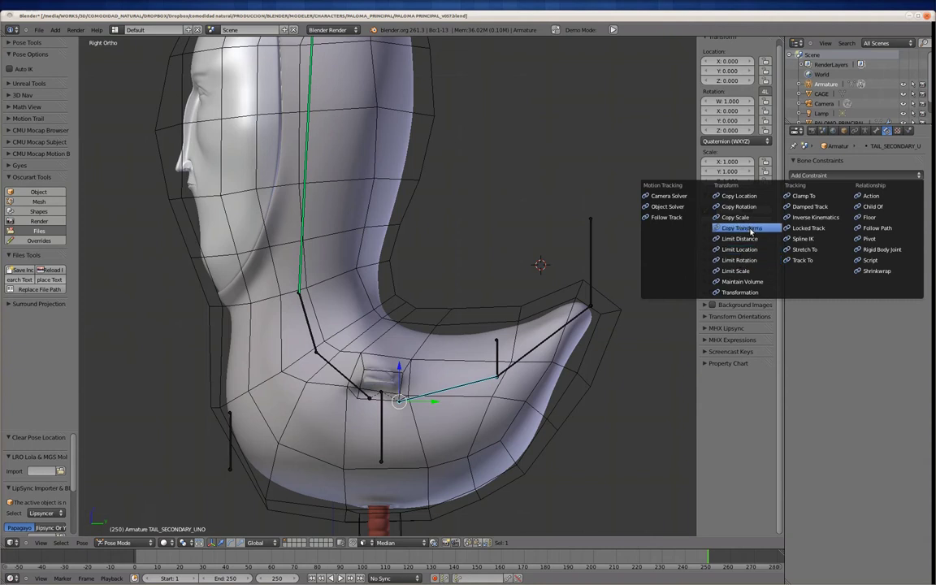
left_click(804, 249)
right_click(496, 358)
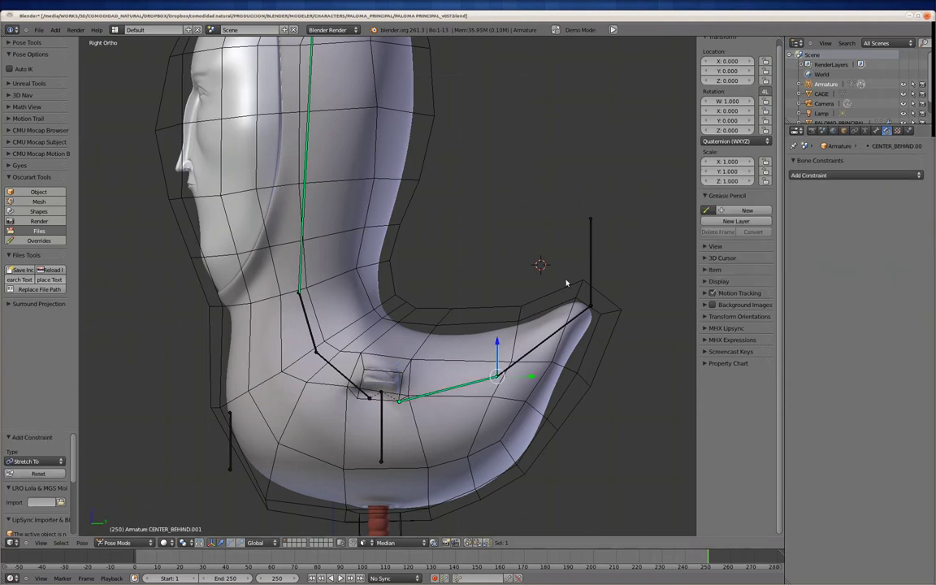
left_click(876, 131)
type("TAIL_UNO_SS")
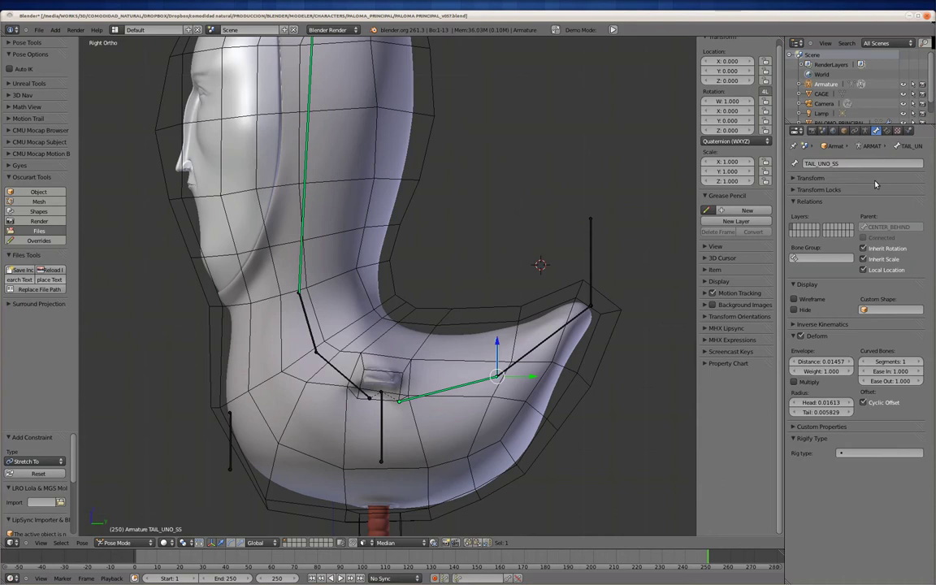
right_click(589, 269)
left_click(831, 163)
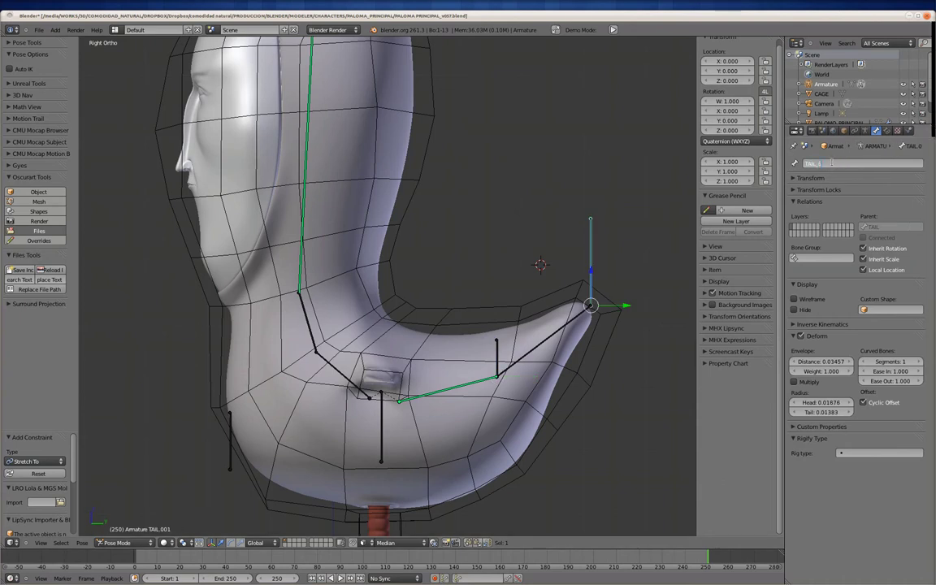
Step: Target TAIL_SECONDARY_UNO's Stretch To at the ARMATURE object's TAIL_DOS_SS bone
right_click(455, 387)
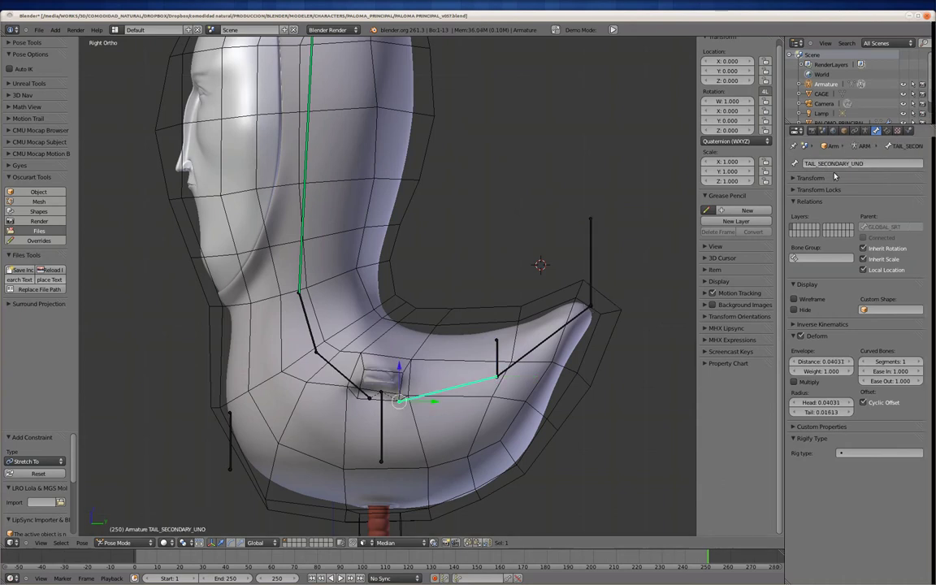
left_click(887, 131)
left_click(851, 212)
left_click(861, 225)
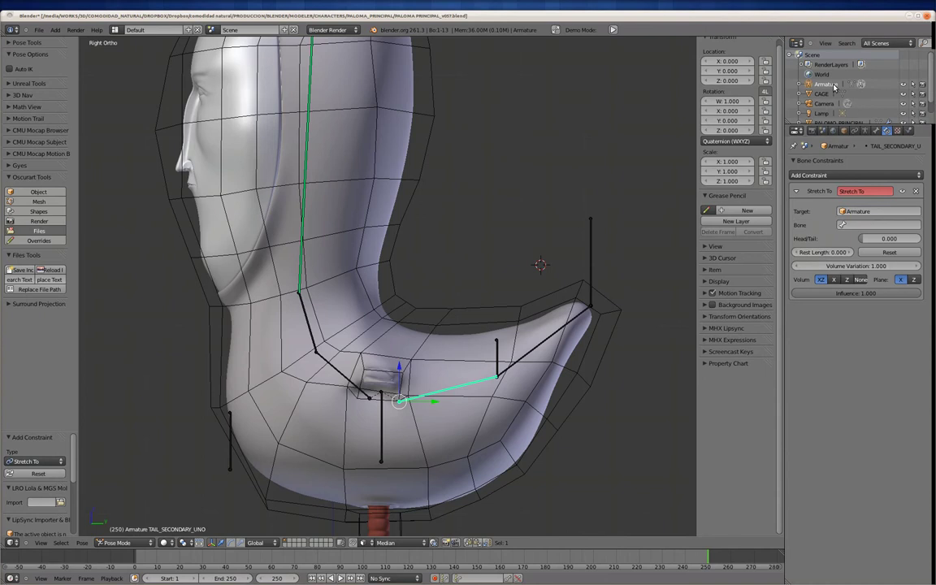
type("ATURE")
key("Return")
left_click(880, 225)
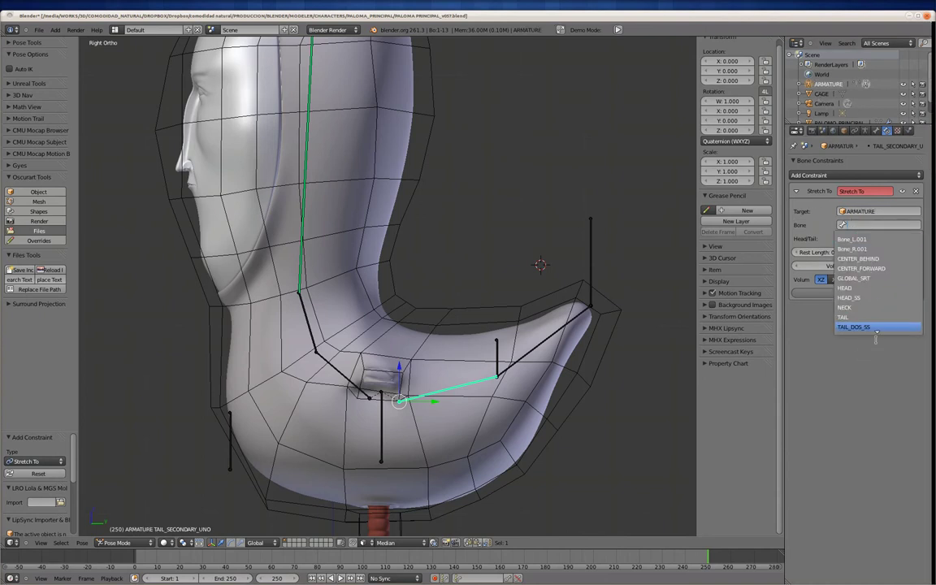
left_click(877, 328)
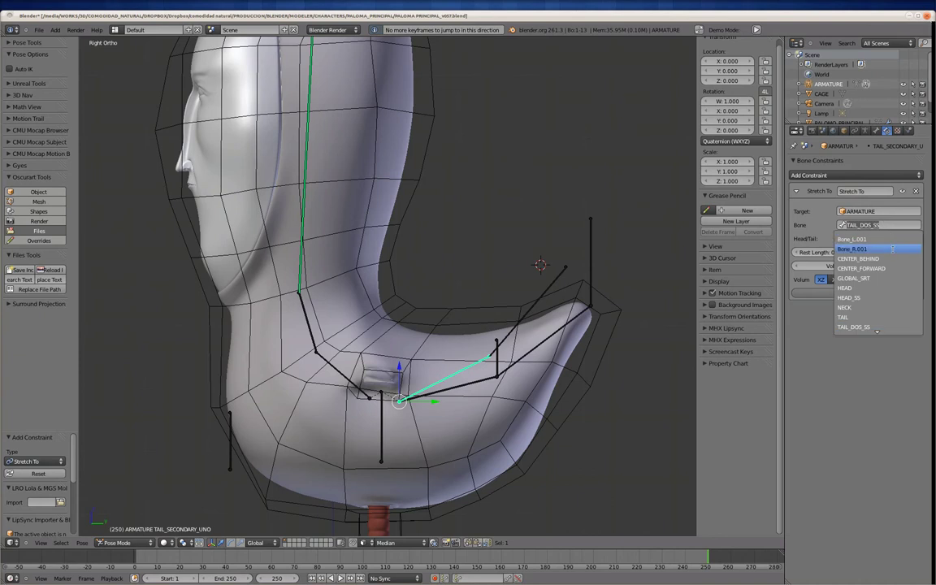
Step: Raise TAIL_UNO_SS and reset the Stretch To rest length on TAIL_SECONDARY_UNO
right_click(496, 358)
key("g")
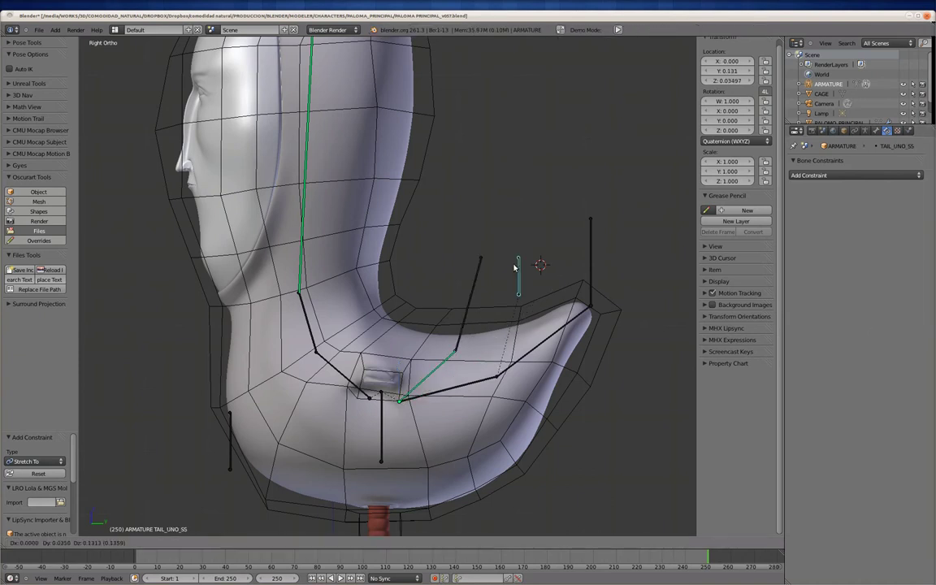
left_click(519, 203)
right_click(422, 372)
left_click(877, 253)
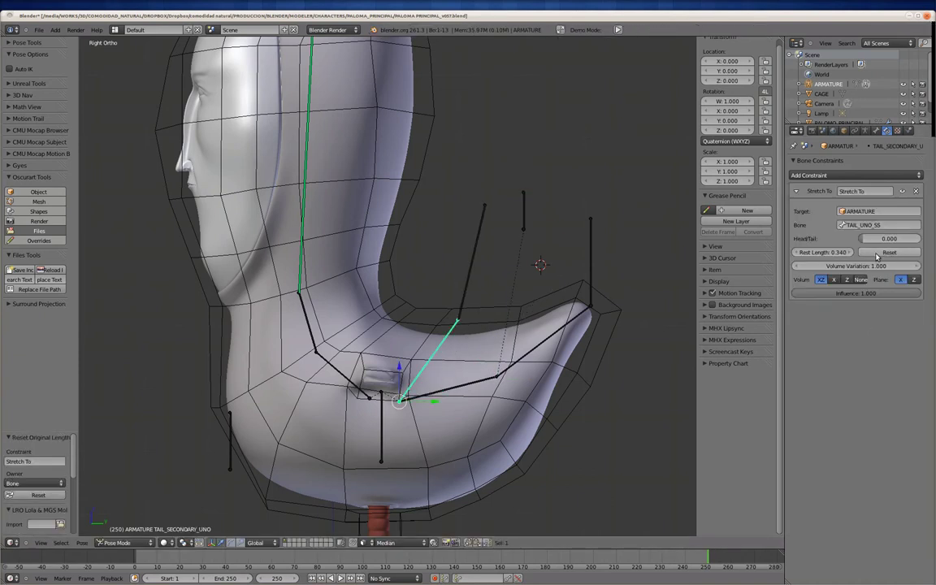
Step: Give TAIL_SECONDARY_DOS a Stretch To constraint targeting the armature's TAIL_DOS_SS bone
right_click(476, 252)
key("g")
left_click(487, 244)
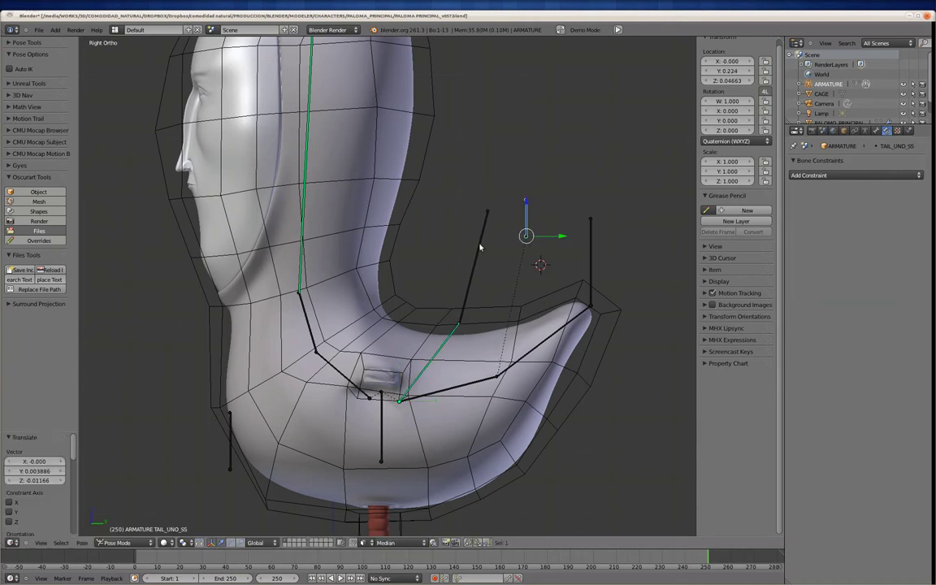
left_click(812, 174)
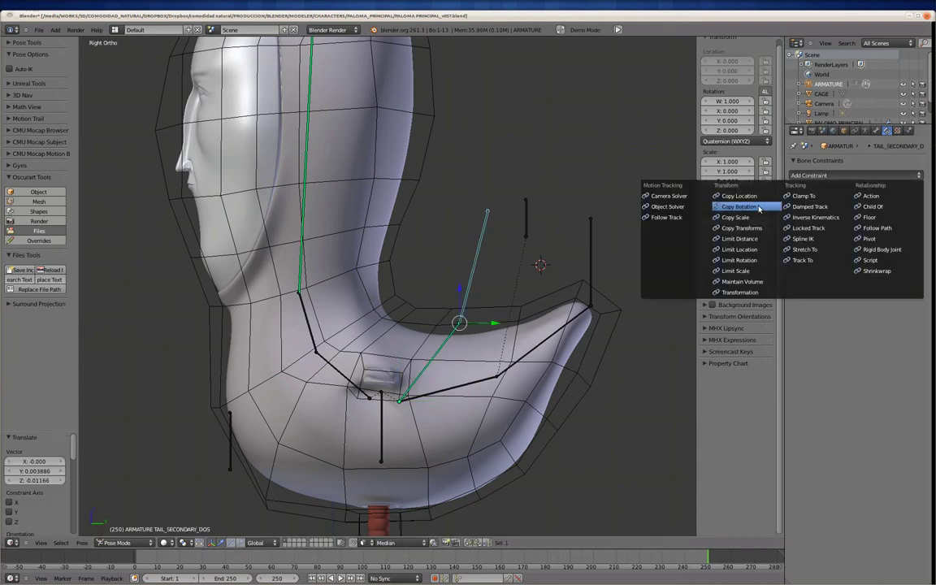
left_click(804, 249)
left_click(879, 211)
left_click(800, 227)
left_click(878, 225)
left_click(857, 327)
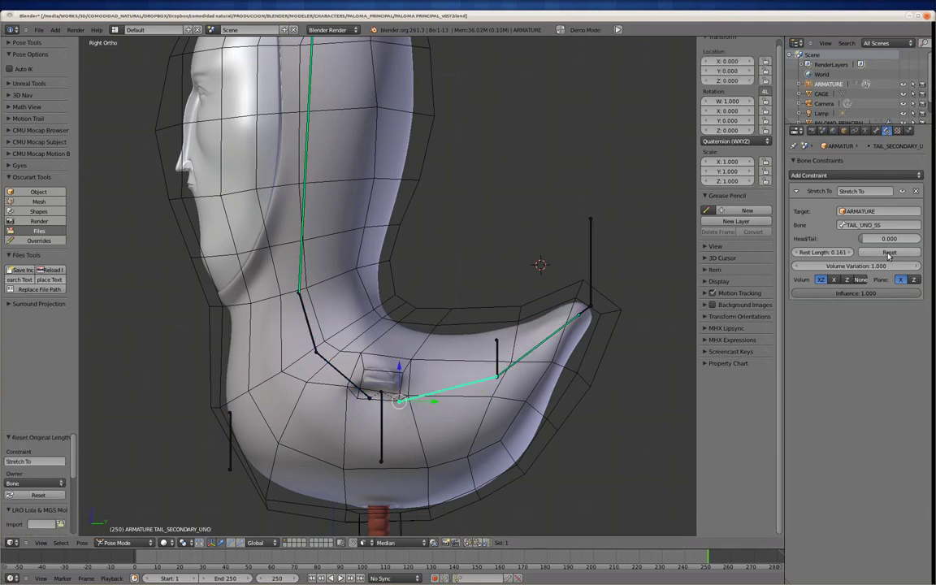
Step: Move TAIL_SECONDARY_DOS and the TAIL_DOS_SS control bone to test the tail stretch
right_click(498, 348)
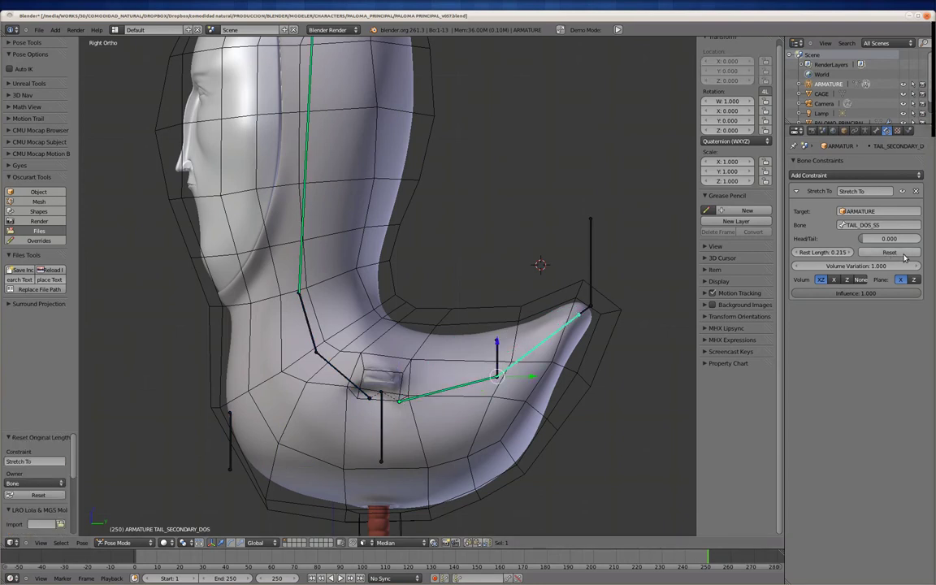
key("g")
left_click(484, 160)
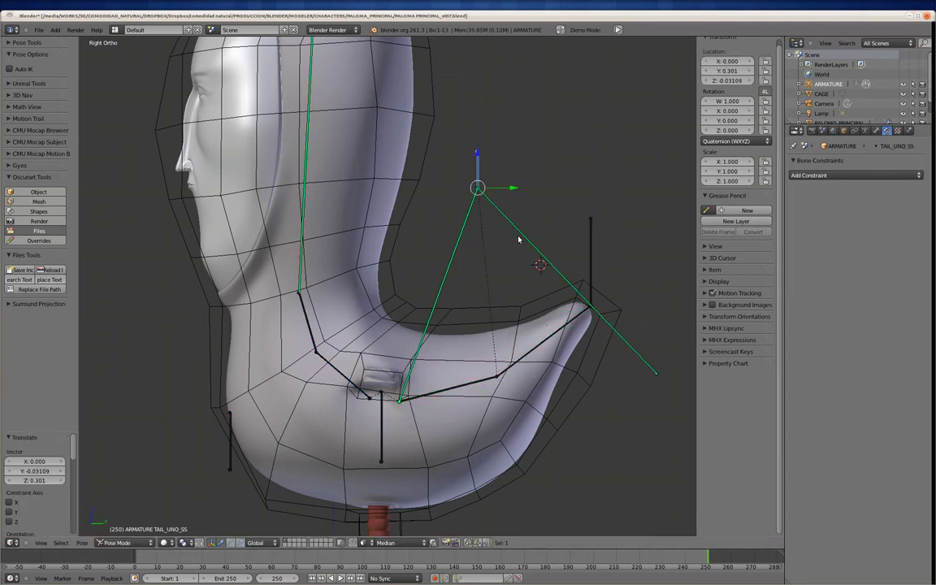
left_click(876, 130)
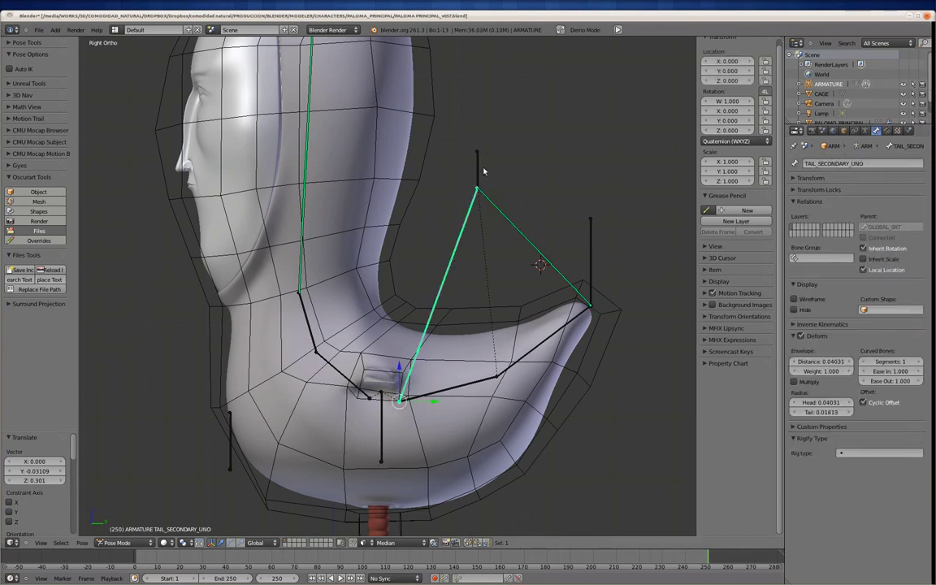
right_click(463, 182)
key("g")
left_click(504, 274)
right_click(591, 240)
key("g")
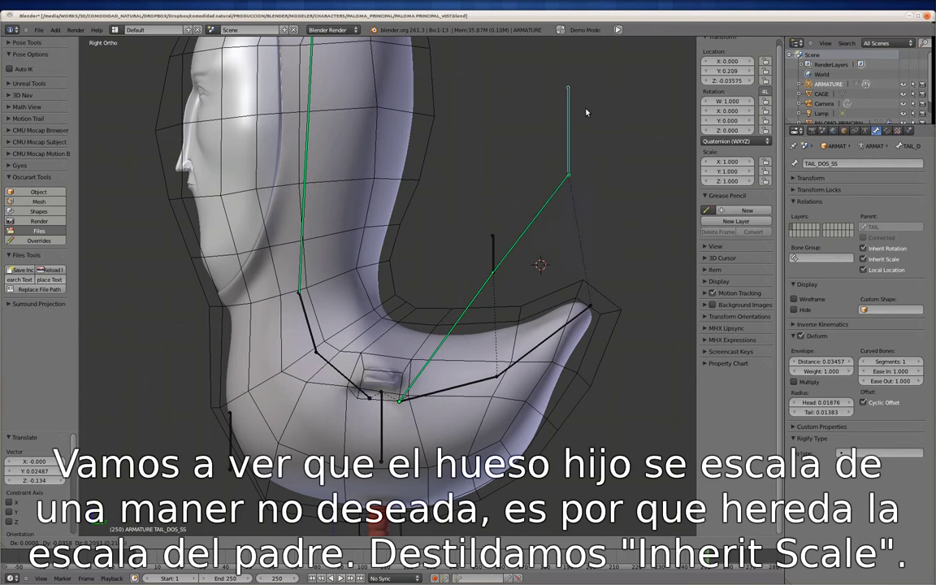
left_click(633, 129)
Step: Display the armature's bones as B-Bone boxes and select TAIL_SECONDARY_DOS
left_click(865, 130)
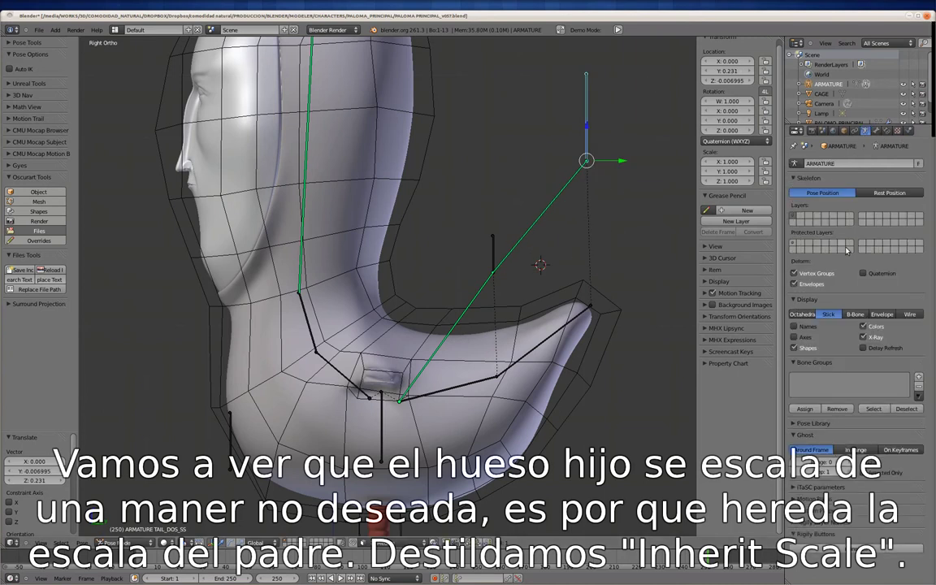
left_click(854, 315)
right_click(520, 255)
left_click(875, 130)
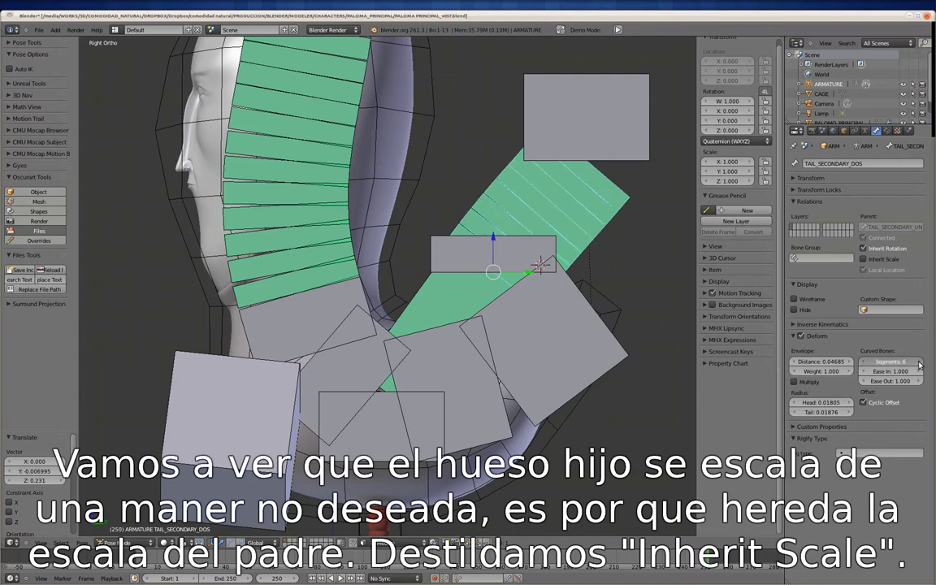
Step: Extrude TAIL_SECONDARY_DOS.001 straight up along Z from the tail tip
key("bracketleft")
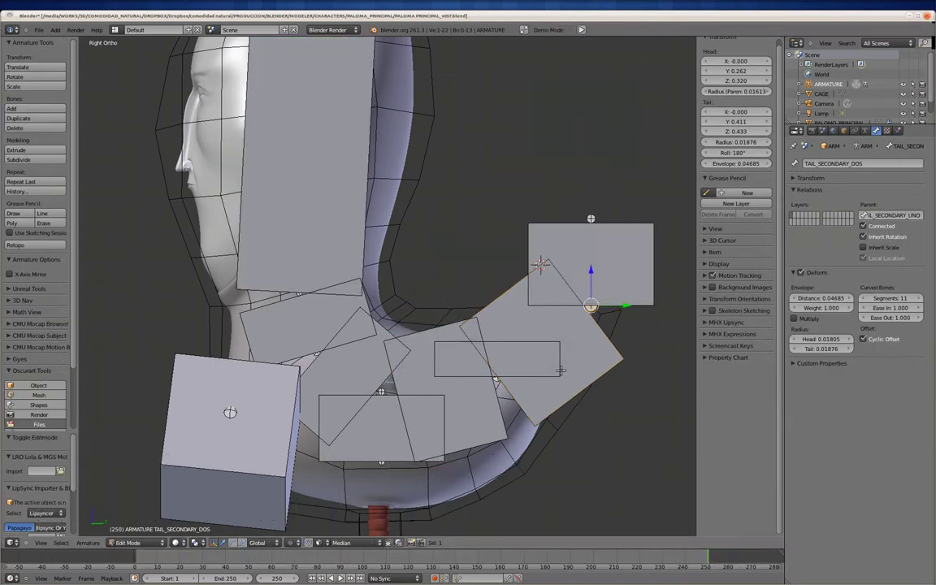
key("e")
key("z")
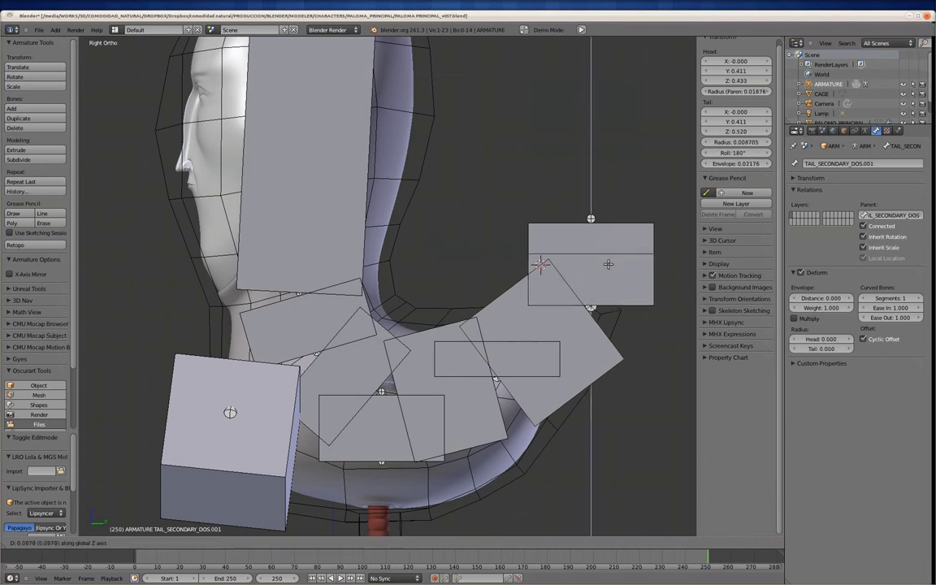
left_click(615, 264)
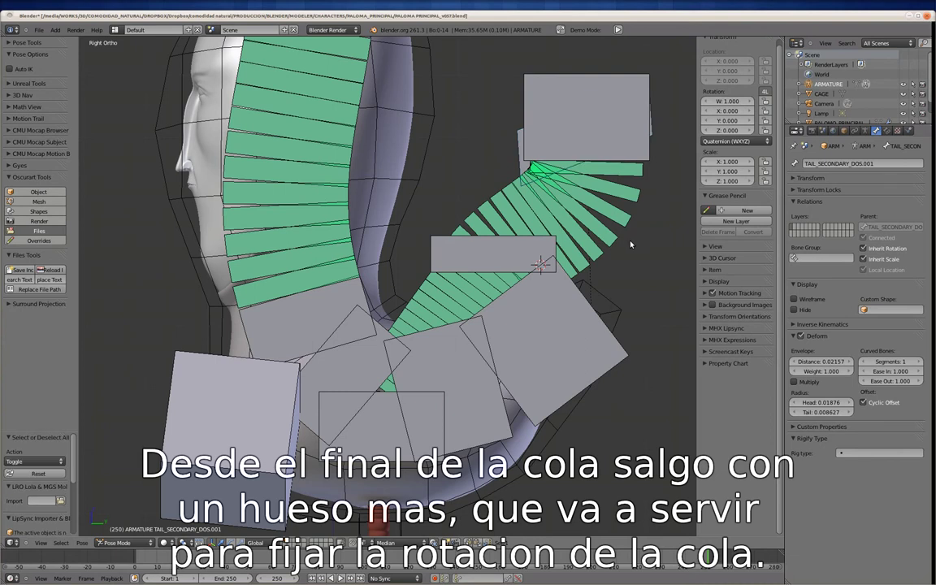
Step: Clear the tail bones' pose rotation and trial-rotate the end bone TAIL_SECONDARY_DOS.001
key("alt+r")
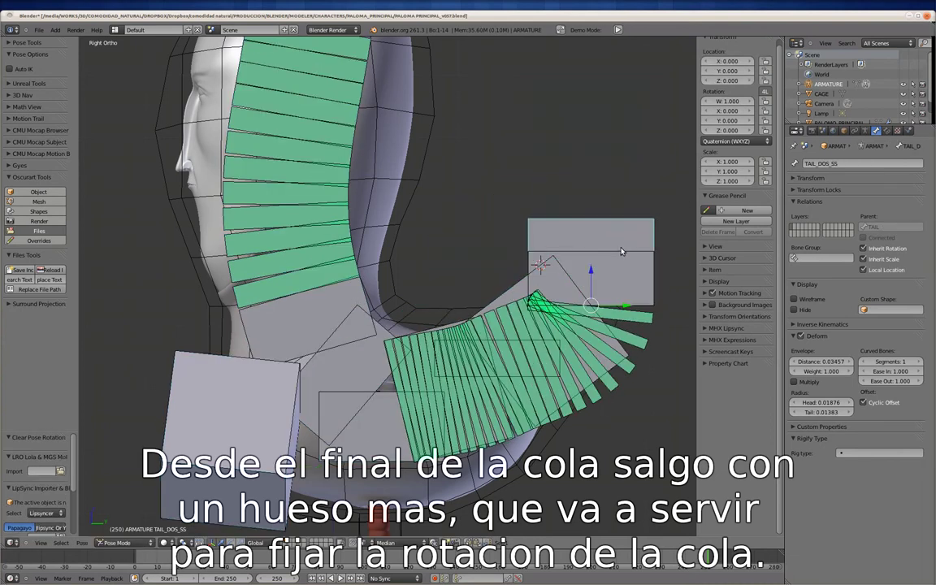
right_click(624, 248)
key("r")
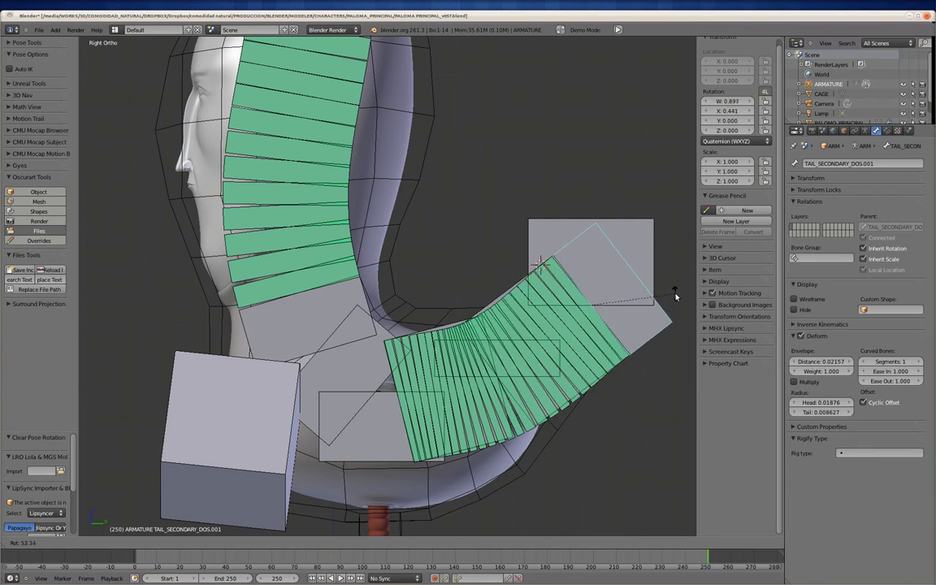
key("Escape")
Step: Copy the TAIL bone's visual rotation and apply it as TAIL_SECONDARY_DOS.001's rest pose
right_click(513, 290)
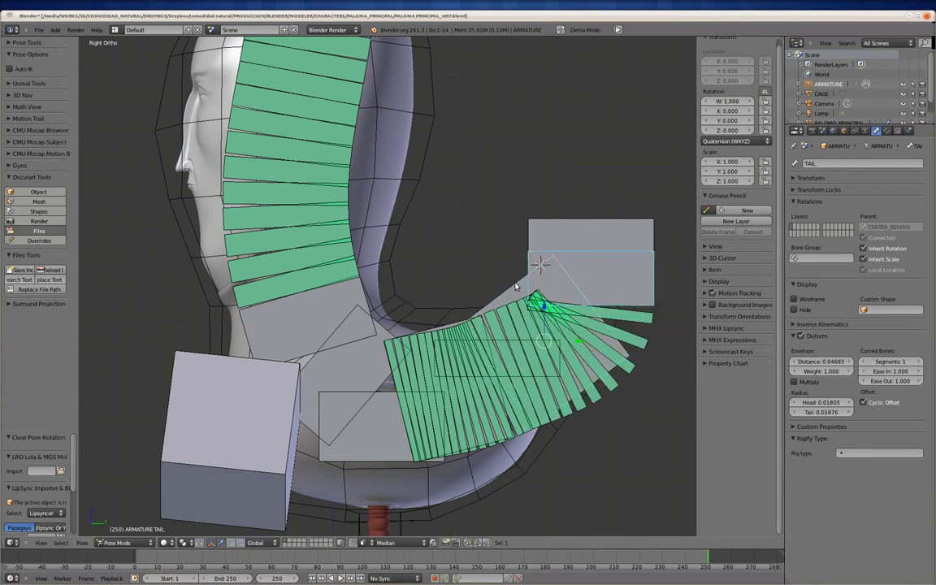
key("space")
type("COPY")
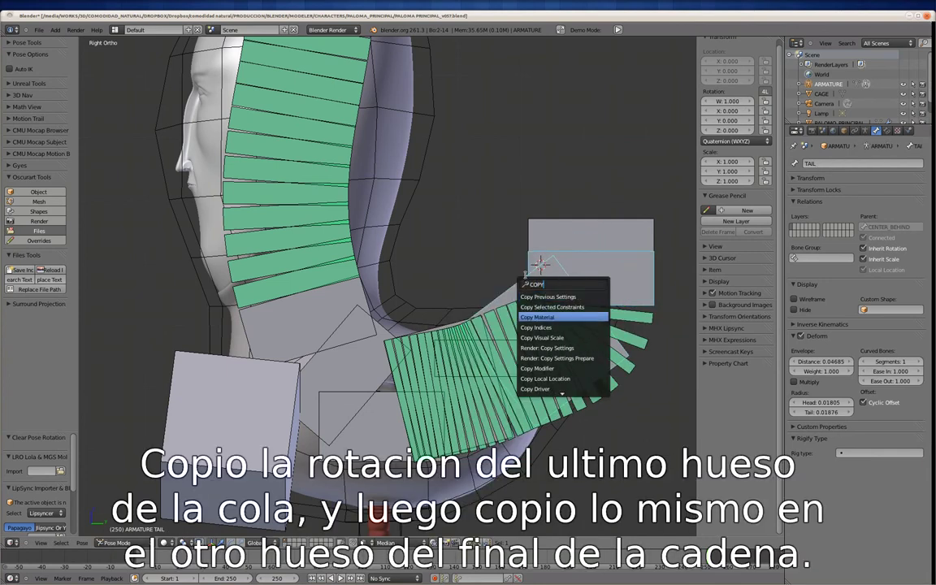
type(" VI")
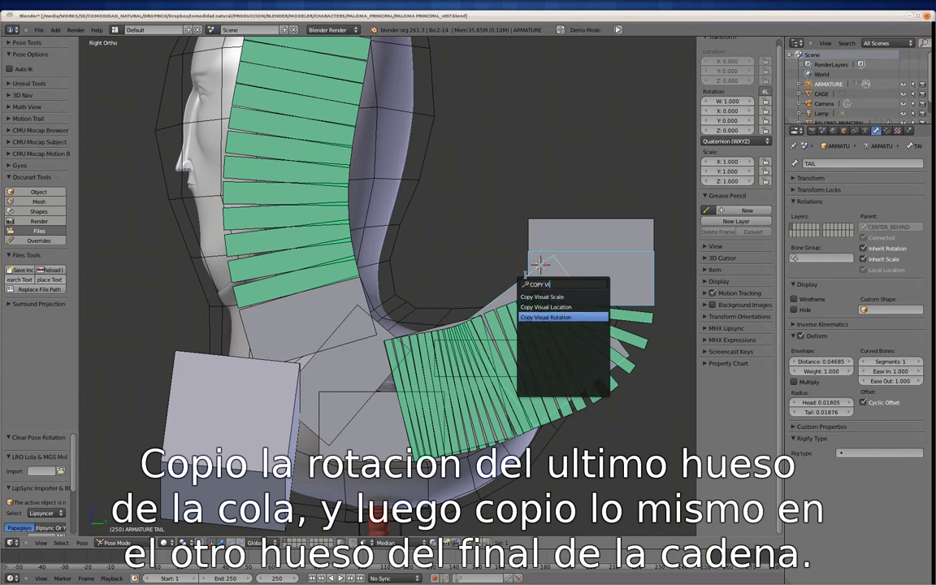
key("Return")
right_click(660, 325)
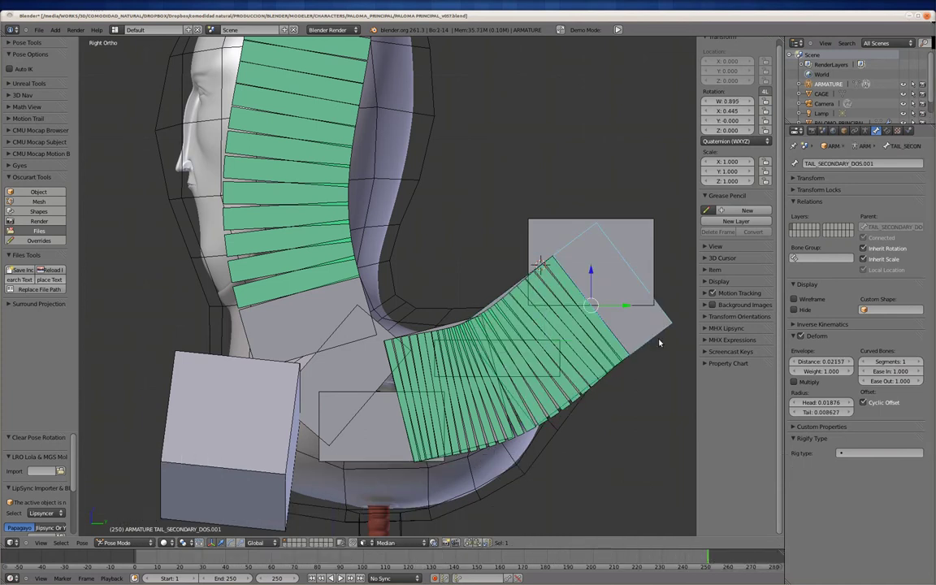
key("ctrl+a")
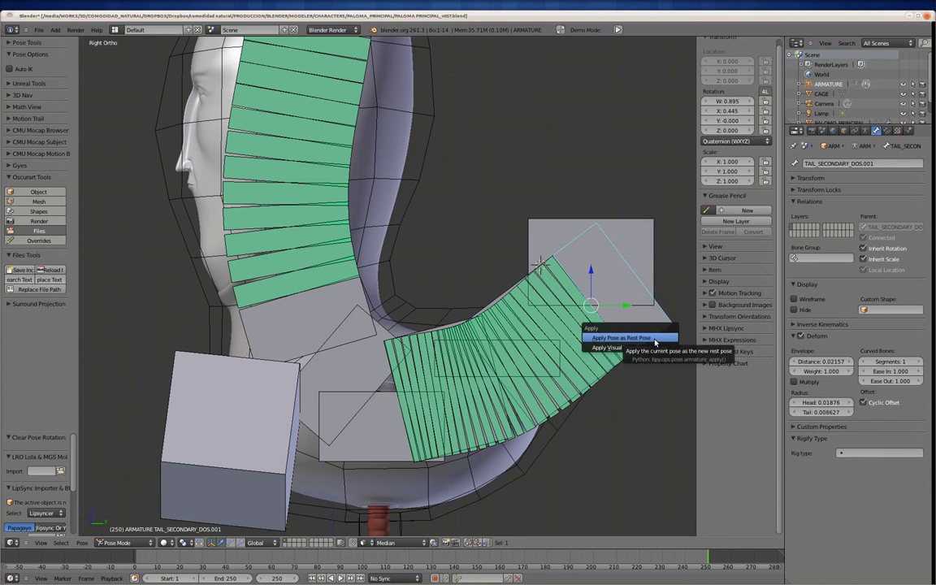
left_click(642, 338)
Step: Check the bones in Edit Mode, return to Pose Mode and start test-moving the tail control
key("Tab")
key("ctrl+Tab")
key("alt+a")
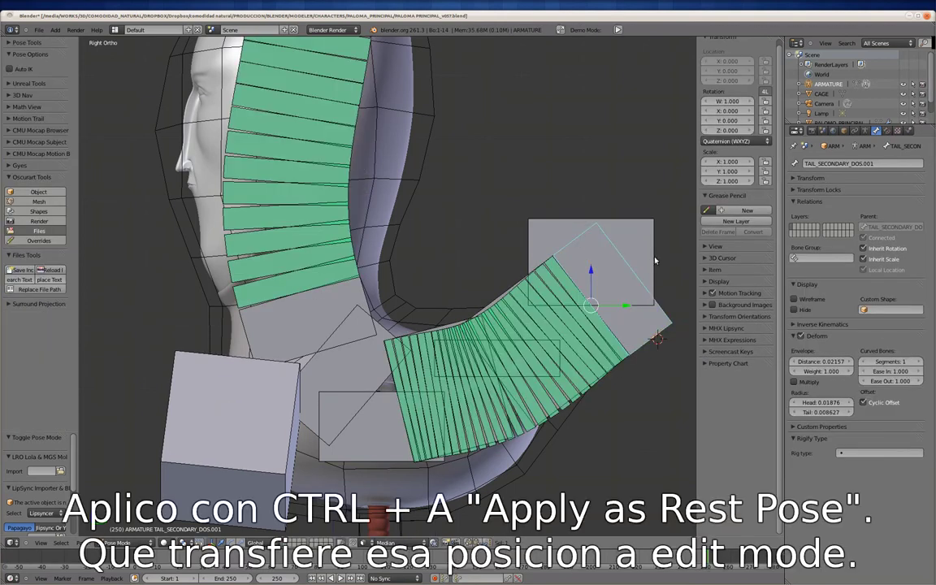
key("Escape")
key("g")
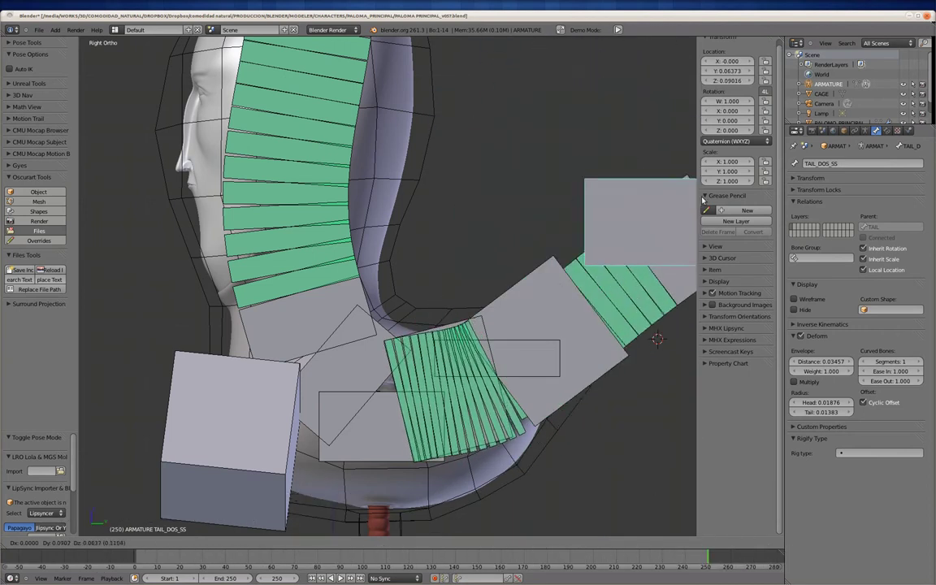
Step: Cancel the test move and browse TAIL_DOS_SS's bone constraint list without adding one
key("Escape")
right_click(658, 326)
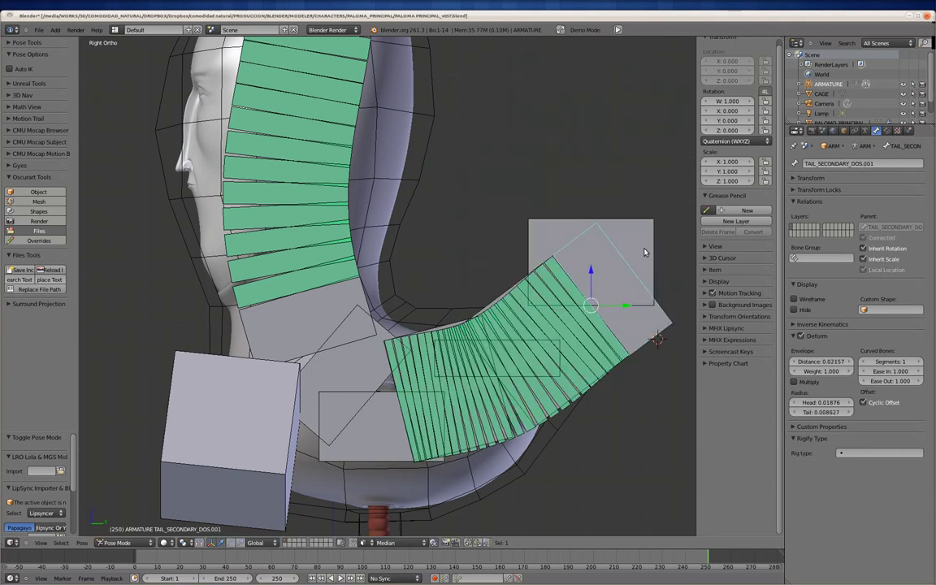
right_click(643, 252)
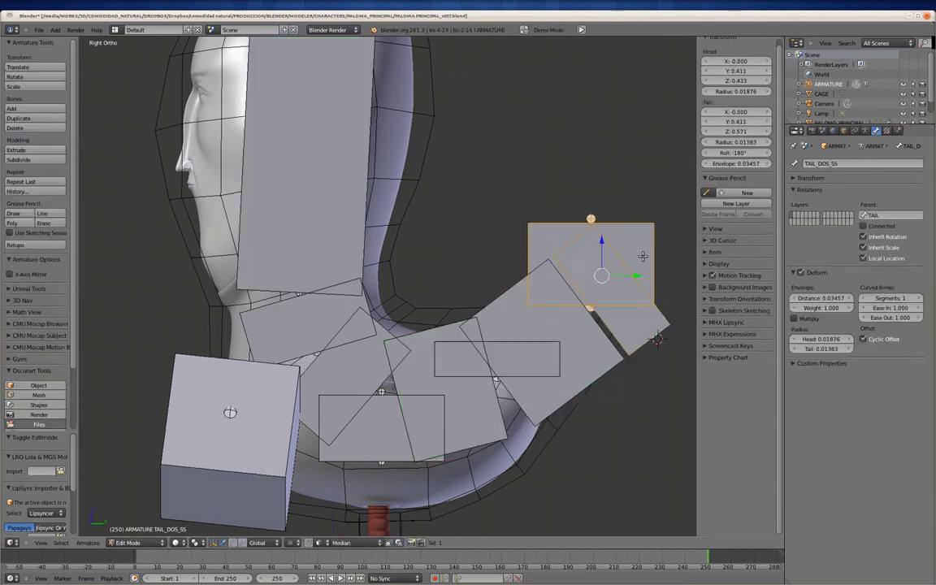
right_click(618, 337)
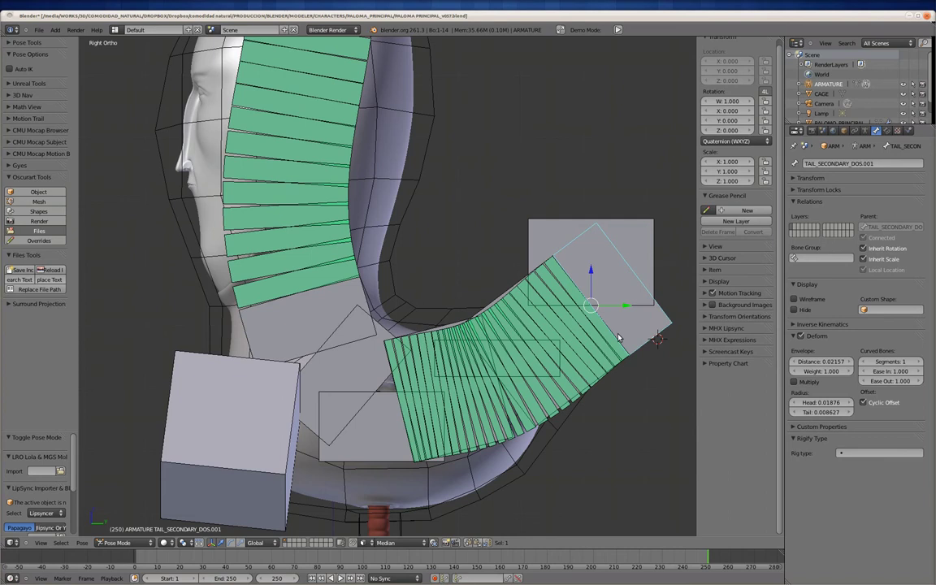
right_click(642, 252)
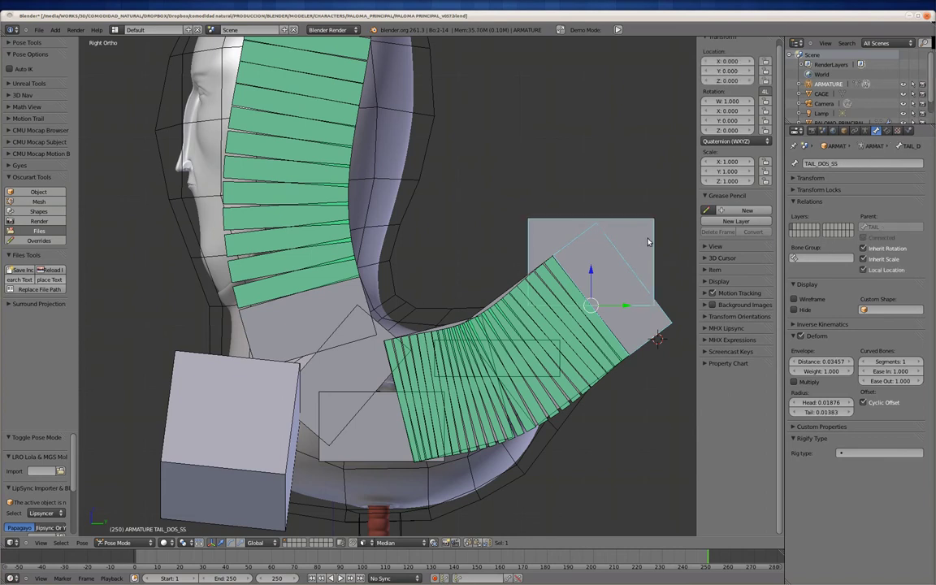
left_click(865, 131)
left_click(886, 130)
left_click(846, 175)
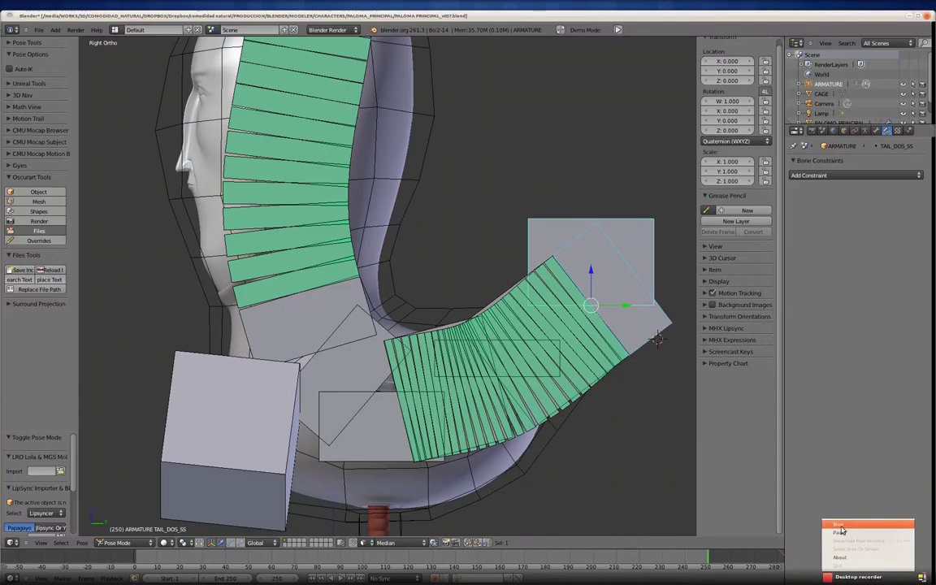
left_click(613, 487)
Step: Copy Visual Rotation onto the end bone and apply the pose as rest pose
key("ctrl+alt+z")
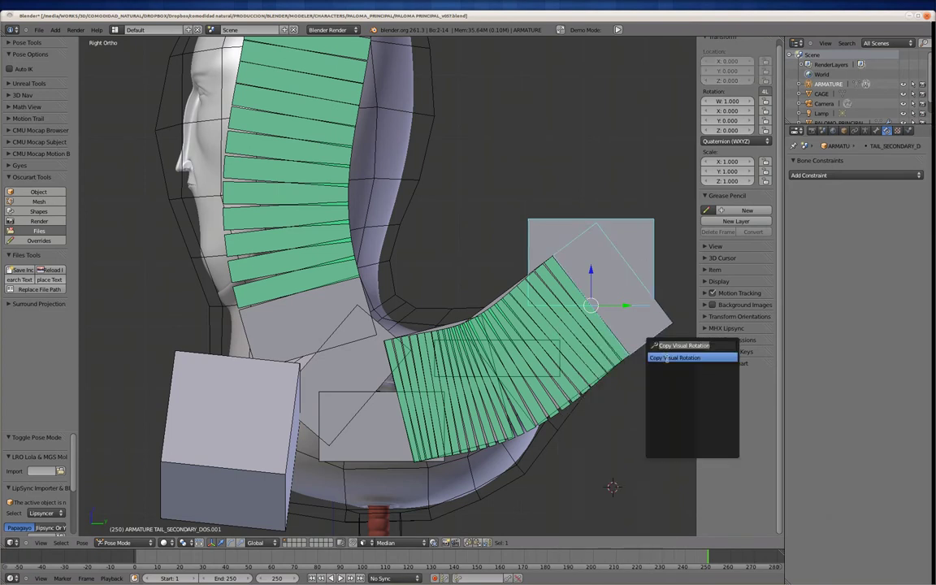
left_click(691, 355)
key("ctrl+a")
left_click(653, 307)
Step: Add a bone constraint to TAIL_SECONDARY_DOS.001 targeting ARMATURE, bone TAIL_DOS_SS
key("g")
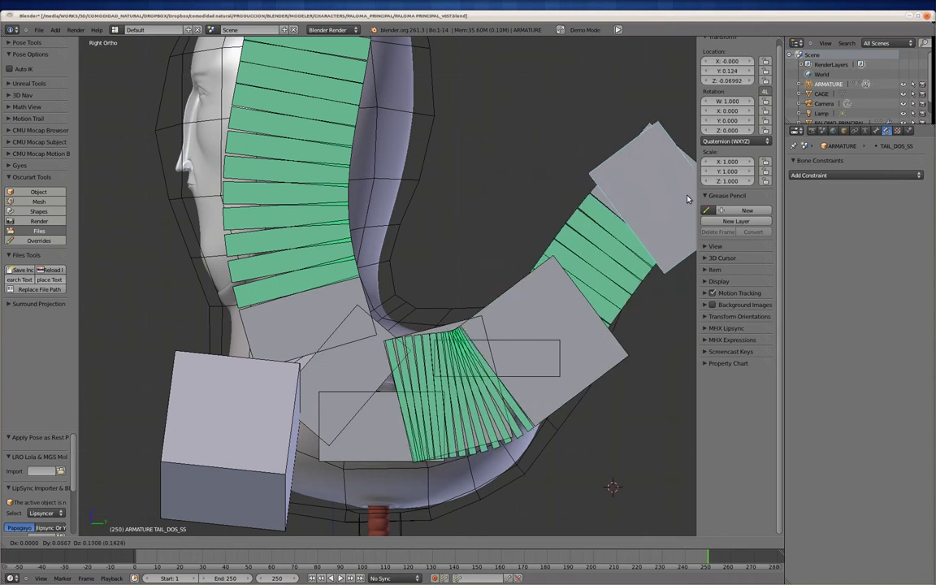
right_click(692, 193)
right_click(650, 267)
left_click(855, 174)
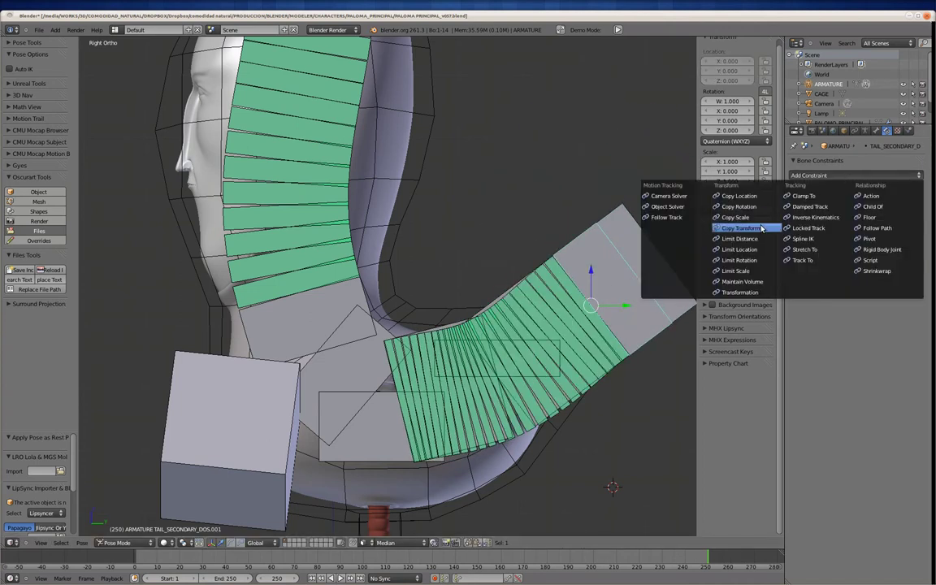
left_click(738, 207)
left_click(879, 211)
left_click(793, 244)
left_click(879, 224)
left_click(792, 293)
Step: Test the constraint by moving TAIL_DOS_SS and shifting the tail chain upward
right_click(672, 250)
key("g")
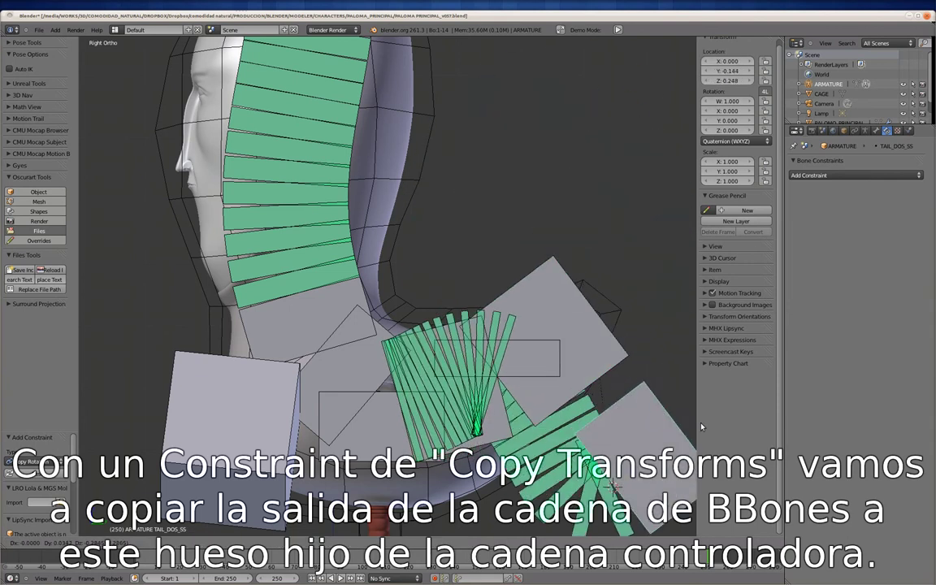
left_click(575, 221)
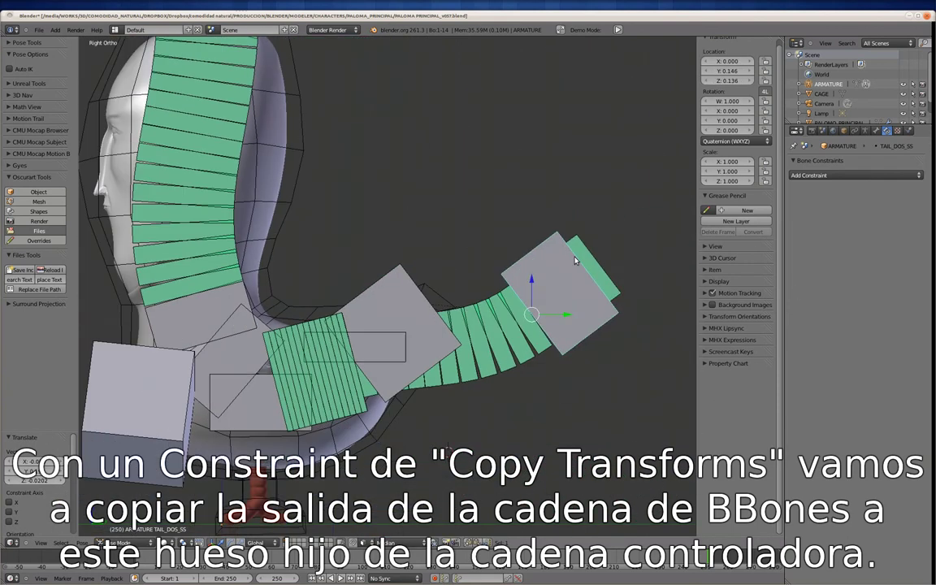
key("g")
left_click(585, 292)
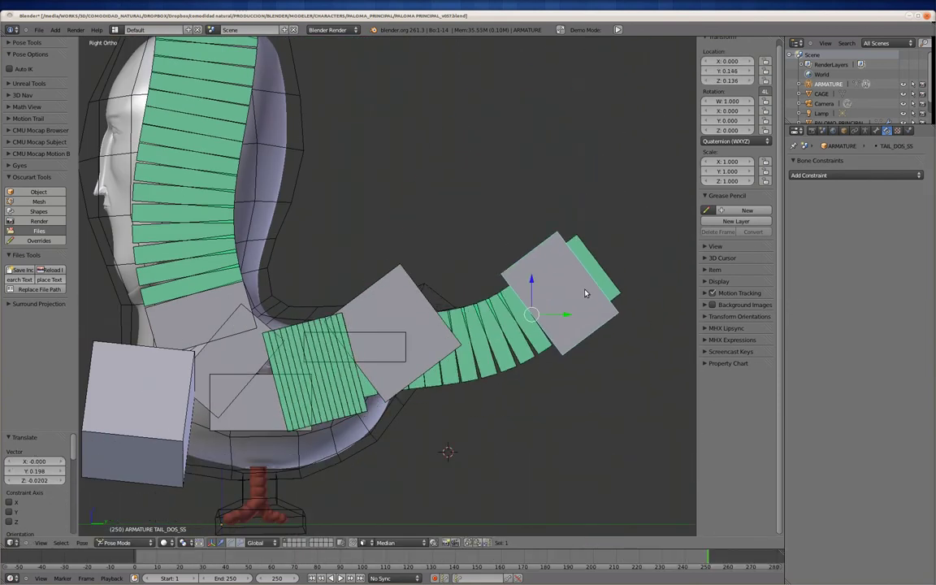
right_click(391, 299)
Step: Test-bend the tail by rotating it and CENTER_BEHIND, then moving TAIL_UNO_SS and the tail bone
key("r")
left_click(425, 146)
right_click(345, 376)
key("r")
left_click(416, 355)
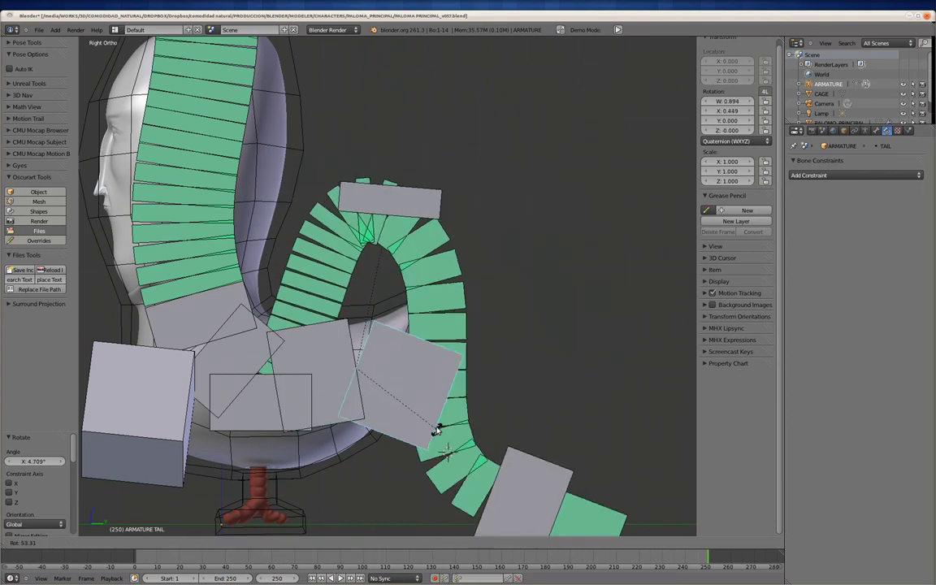
right_click(368, 225)
key("g")
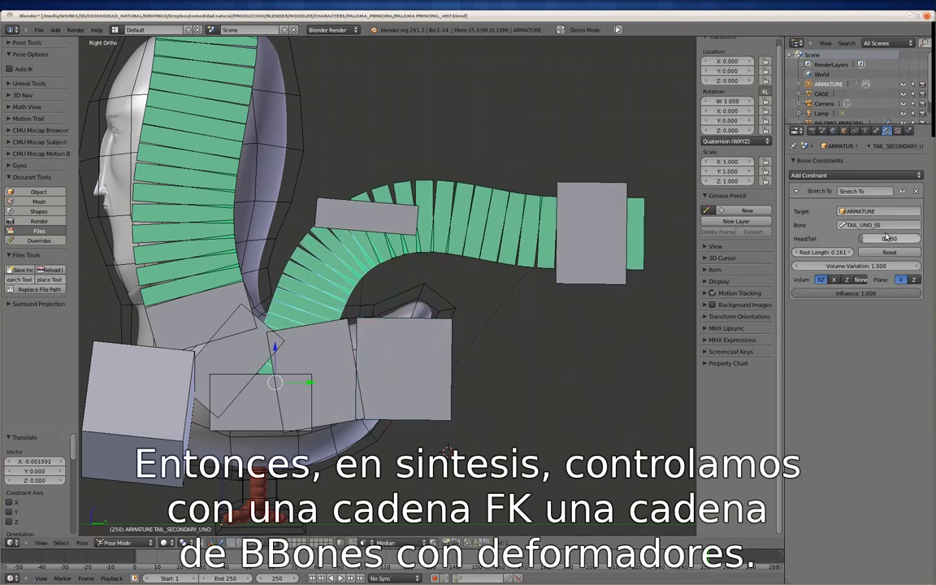
left_click(876, 130)
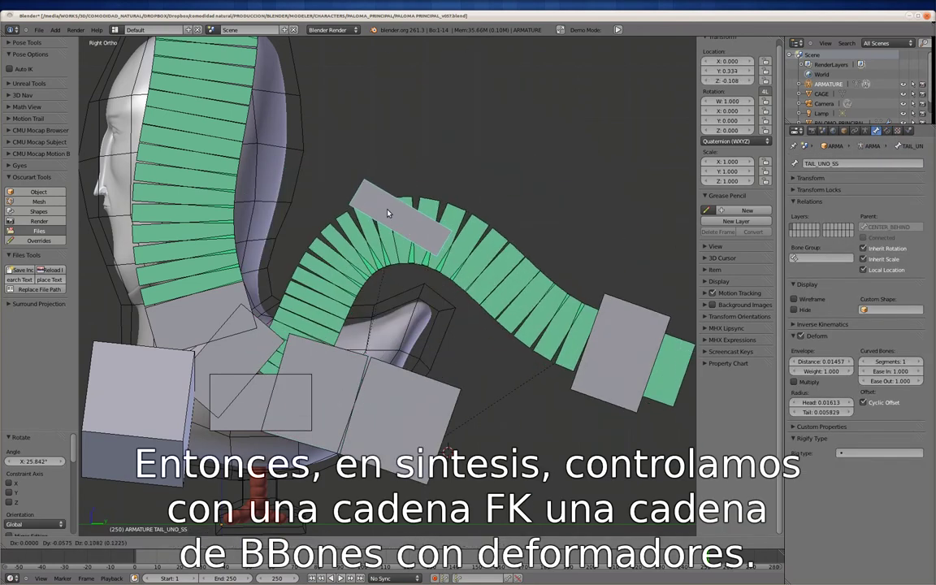
left_click(455, 230)
key("g")
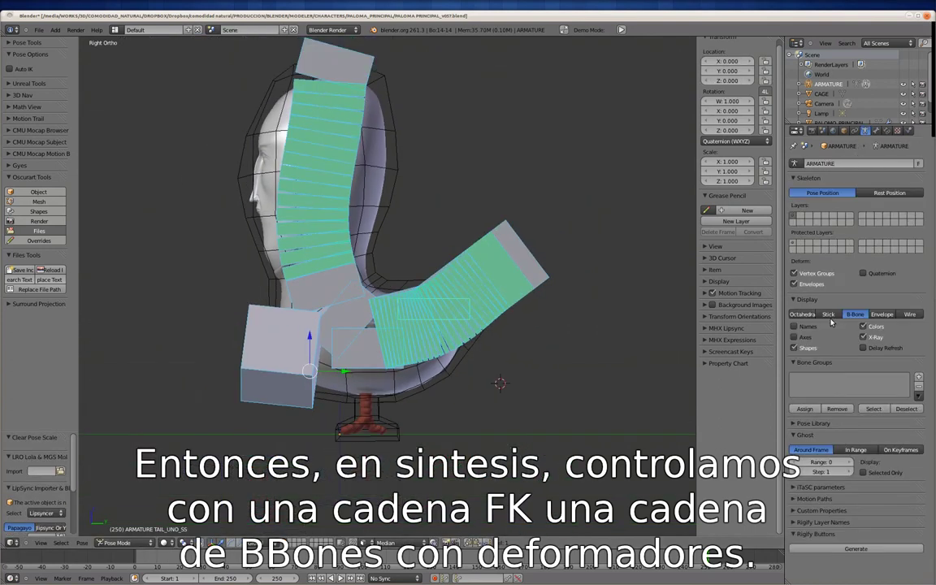
Step: Switch the bone display to Stick and select wing bone Bone_L.001 in front view
left_click(828, 314)
scroll(447, 280, "up", 3)
right_click(617, 264)
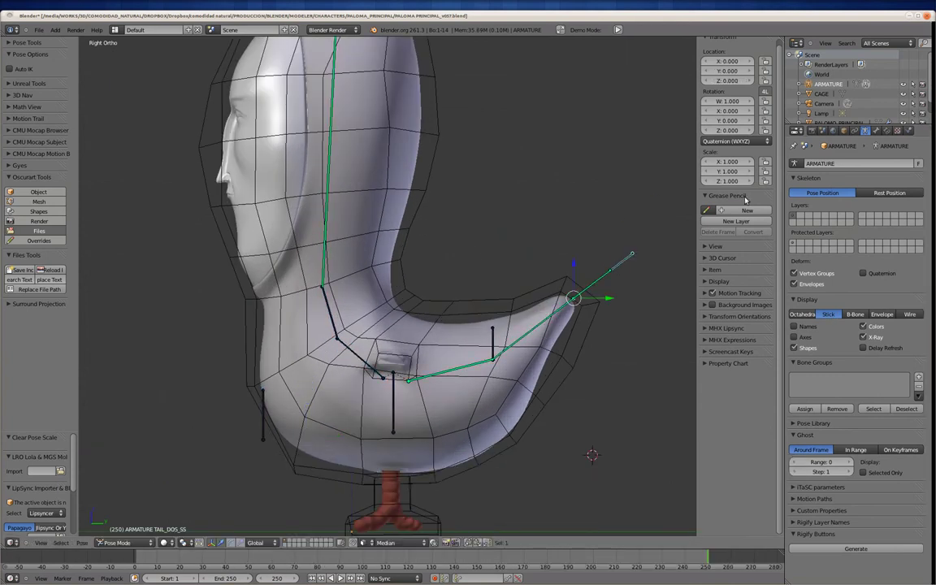
right_click(602, 284)
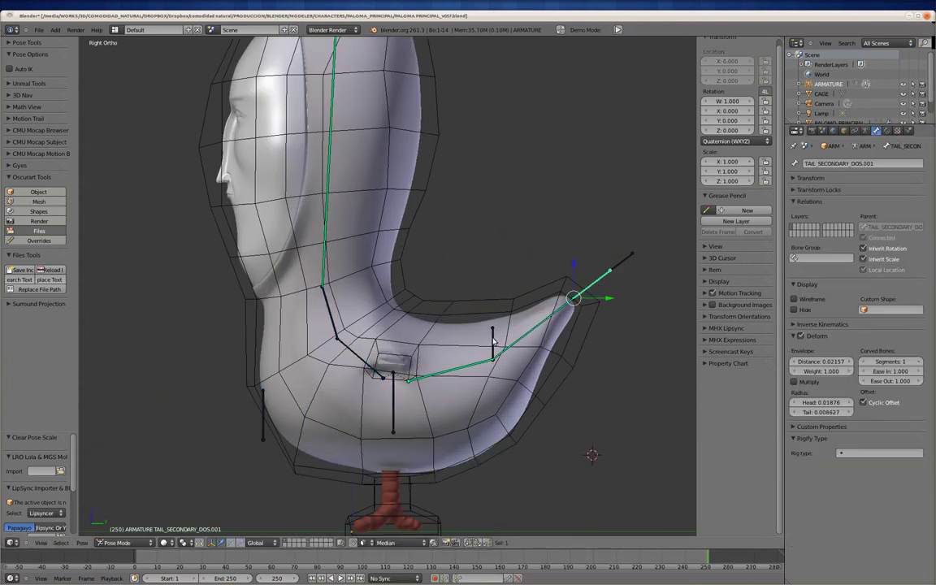
mouse_move(510, 340)
middle_mouse_down()
mouse_move(305, 474)
mouse_move(417, 411)
middle_mouse_up()
right_click(427, 399)
key("KP_1")
Step: In Edit Mode, reposition wing bone Bone_L.001 to fit the wing
key("g")
right_click(573, 323)
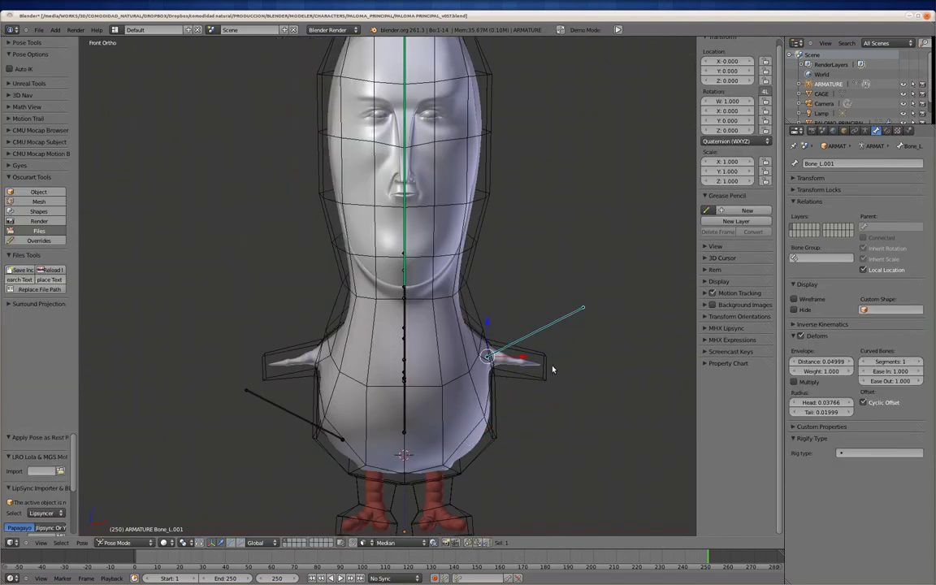
key("Tab")
right_click(299, 411)
right_click(553, 323)
key("g")
left_click(572, 332)
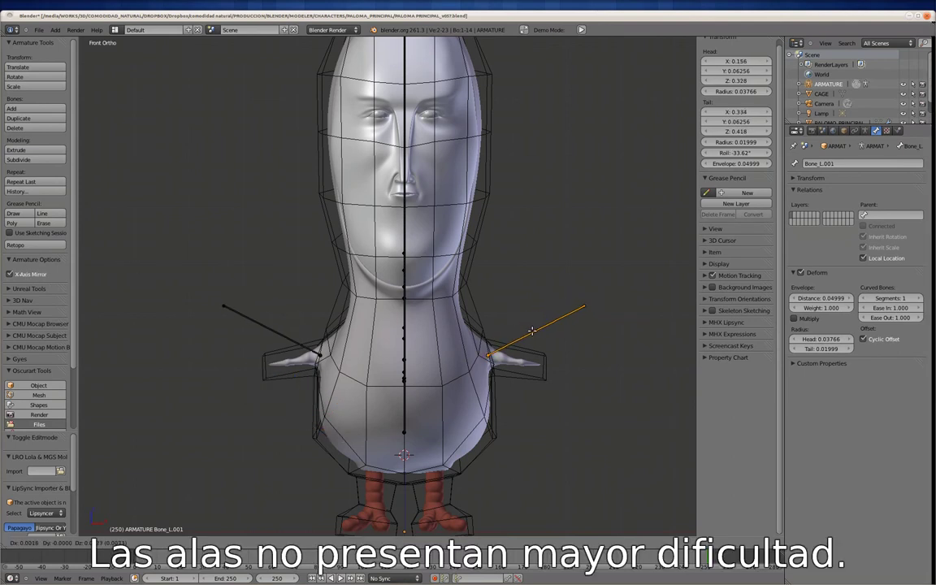
right_click(538, 329)
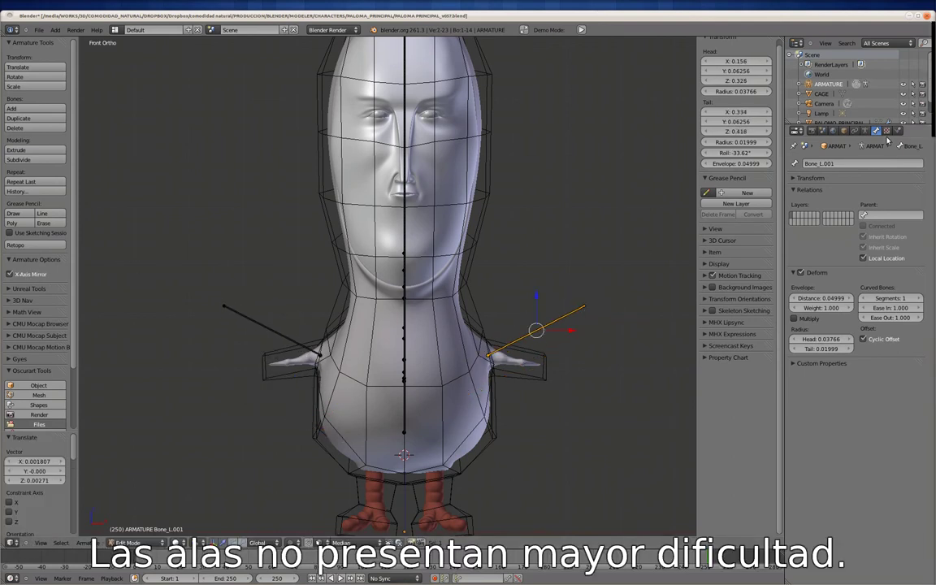
Step: Display bones as Octahedral and extrude a second wing bone toward the wingtip
left_click(864, 131)
left_click(806, 315)
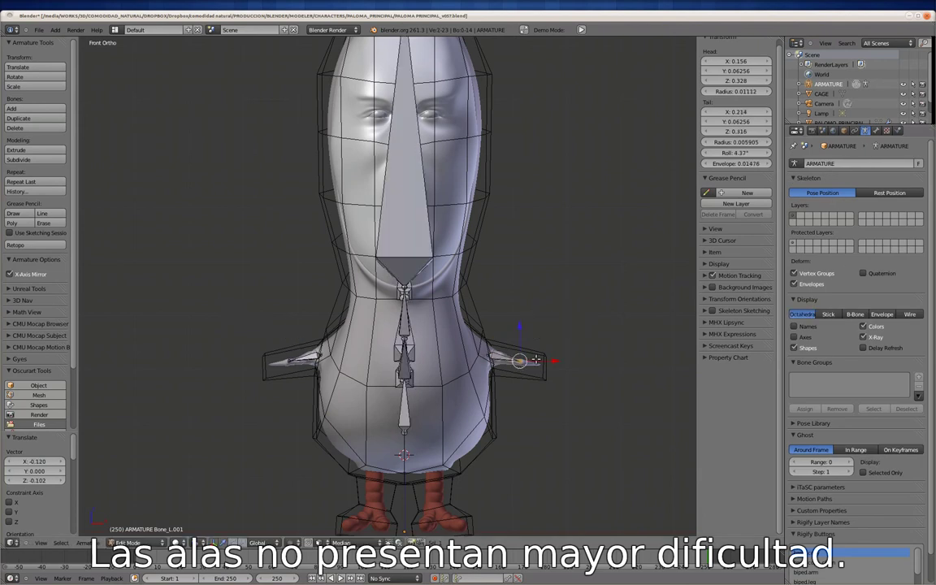
scroll(522, 355, "up", 4)
scroll(455, 364, "up", 4)
key("g")
left_click(405, 368)
key("e")
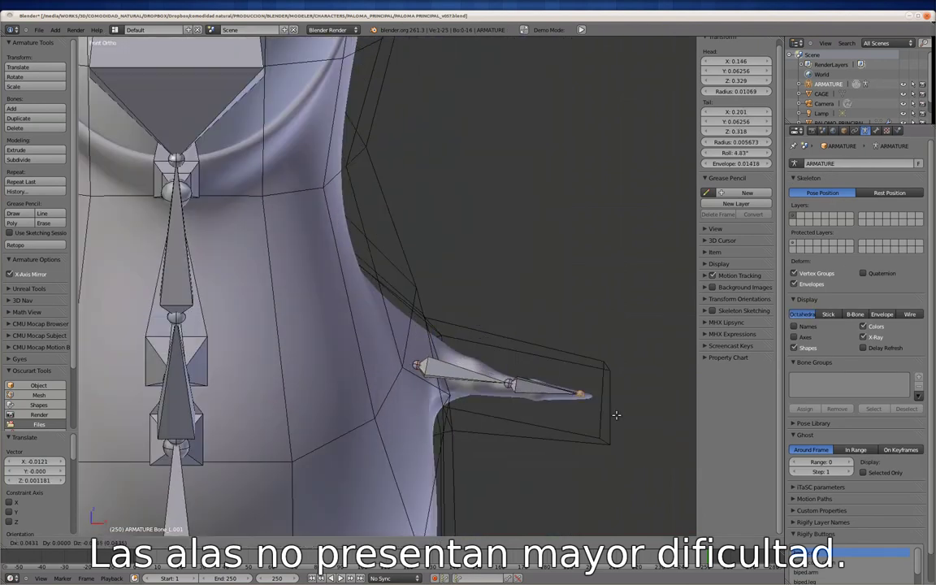
left_click(529, 390)
Step: Recalculate the wing bones' roll to Y Axis and delete the unwanted extra bones
key("ctrl+n")
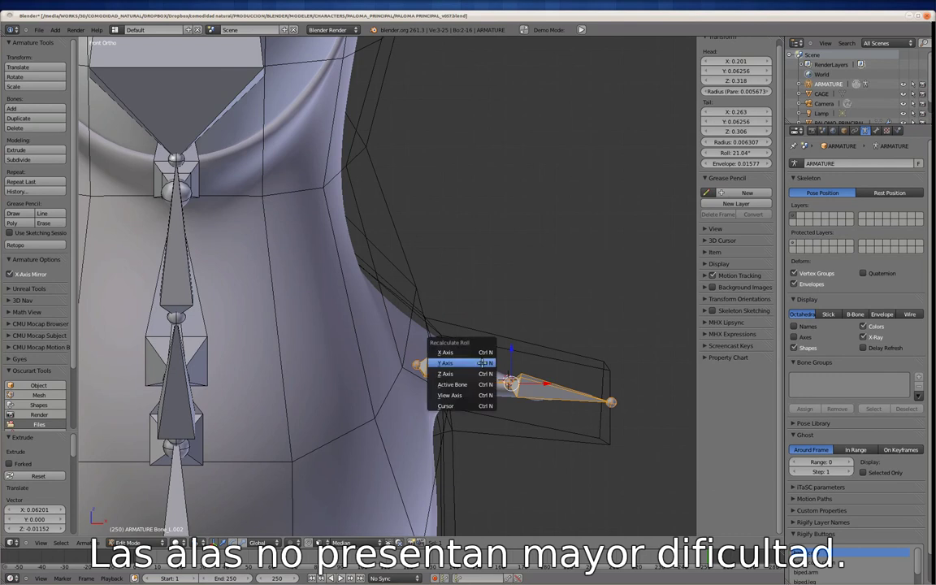
left_click(483, 357)
scroll(483, 357, "down", 3)
middle_click_drag(482, 358, 342, 407)
right_click(283, 464)
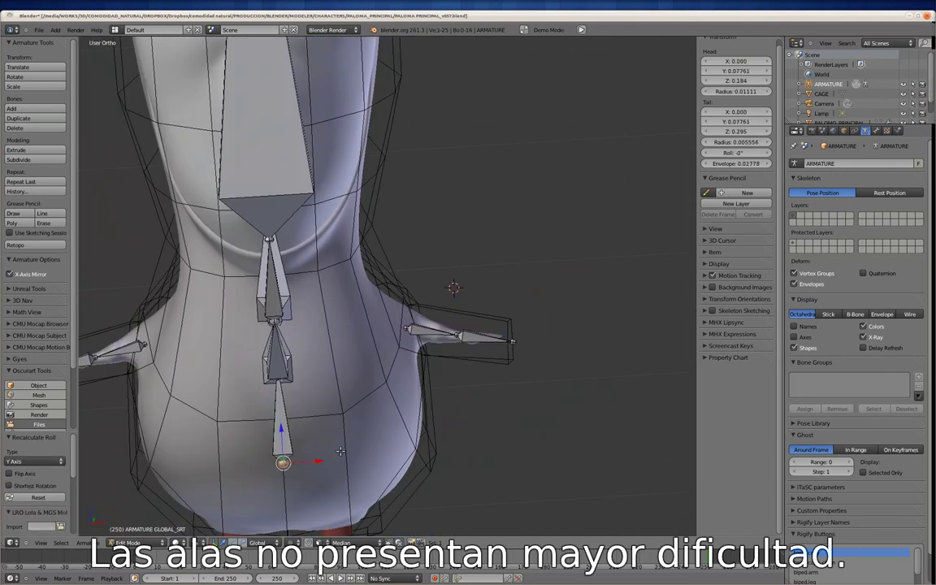
key("KP_1")
key("Delete")
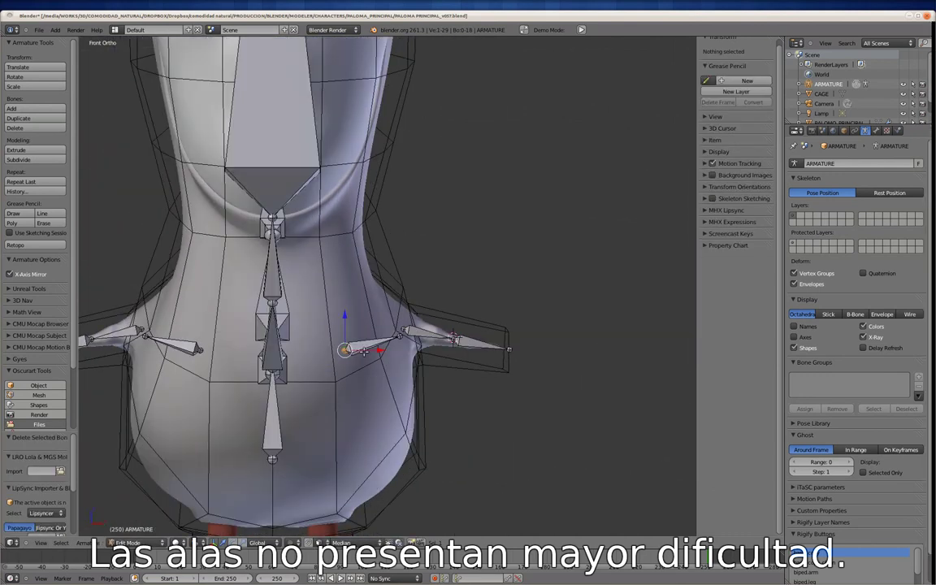
Step: Place the 3D cursor at the wing root and snap the shoulder bone's tip to it
right_click(396, 329)
key("g")
left_click(395, 329)
key("shift+s")
left_click(382, 348)
right_click(386, 331)
key("shift+s")
left_click(369, 318)
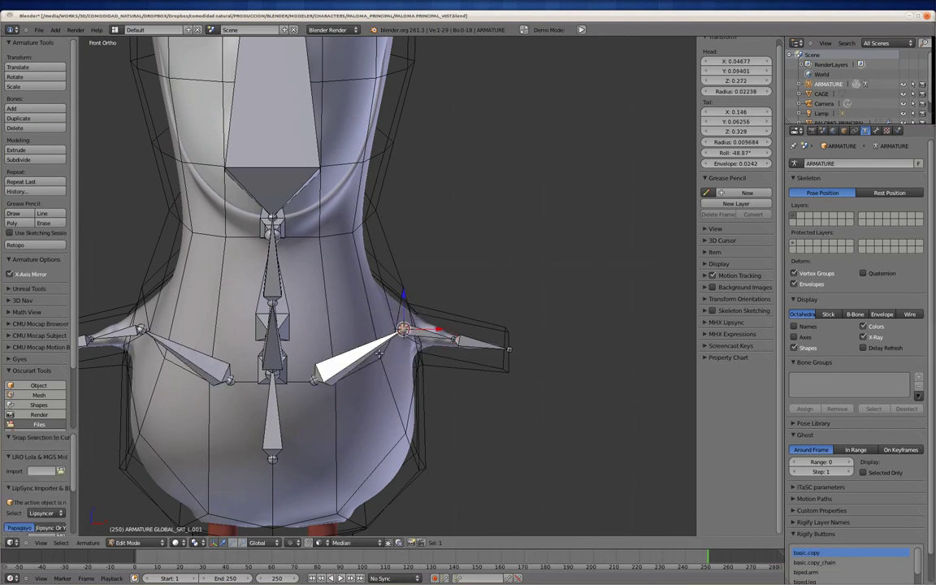
Step: Parent the wing bone to the shoulder bone with Keep Offset
middle_click_drag(382, 362, 301, 344)
right_click(302, 345)
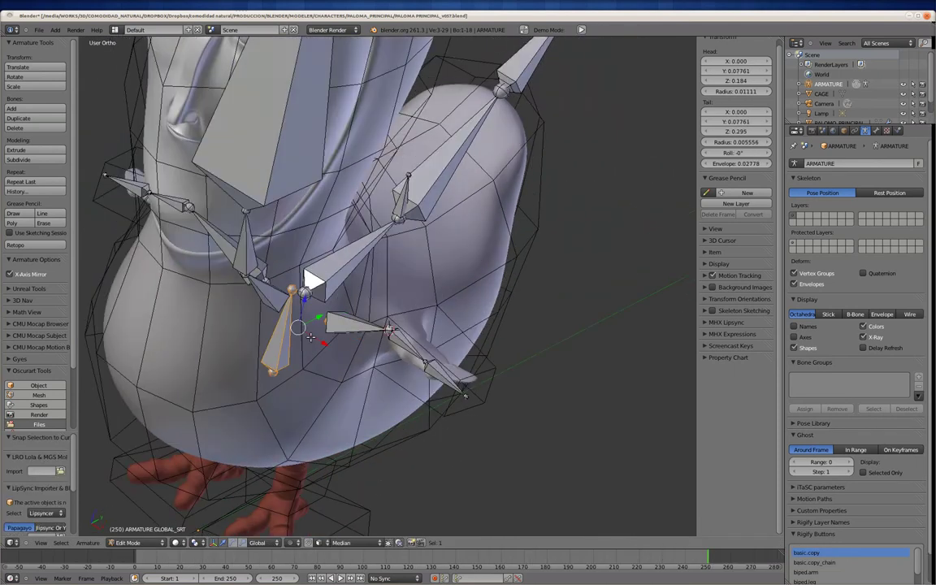
key("ctrl+p")
mouse_move(311, 338)
middle_mouse_down()
mouse_move(392, 288)
mouse_move(371, 368)
middle_mouse_up()
key("ctrl+p")
left_click(393, 298)
Step: Recalculate the roll of shoulder bone GLOBAL_SRT_L.001
right_click(371, 368)
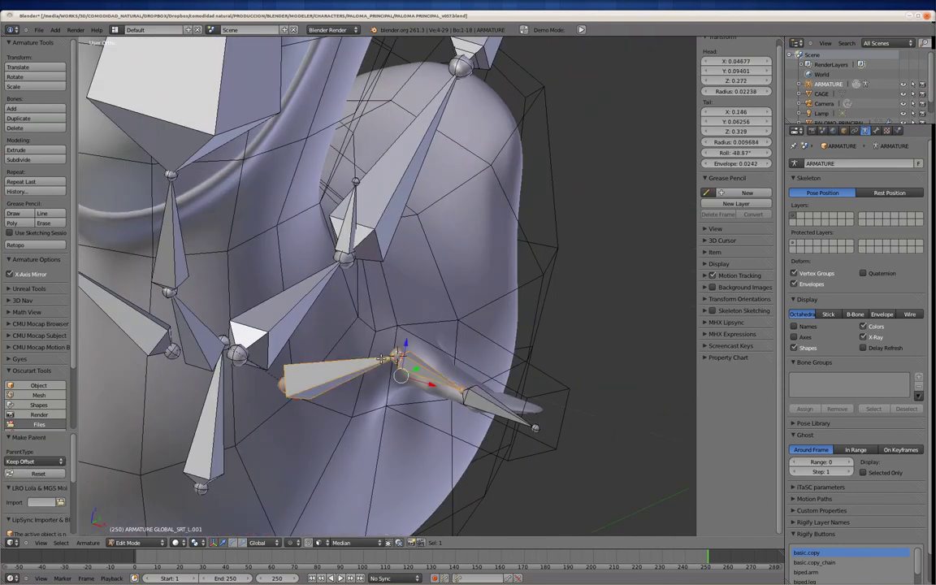
left_click(401, 450)
middle_click_drag(400, 450, 433, 401)
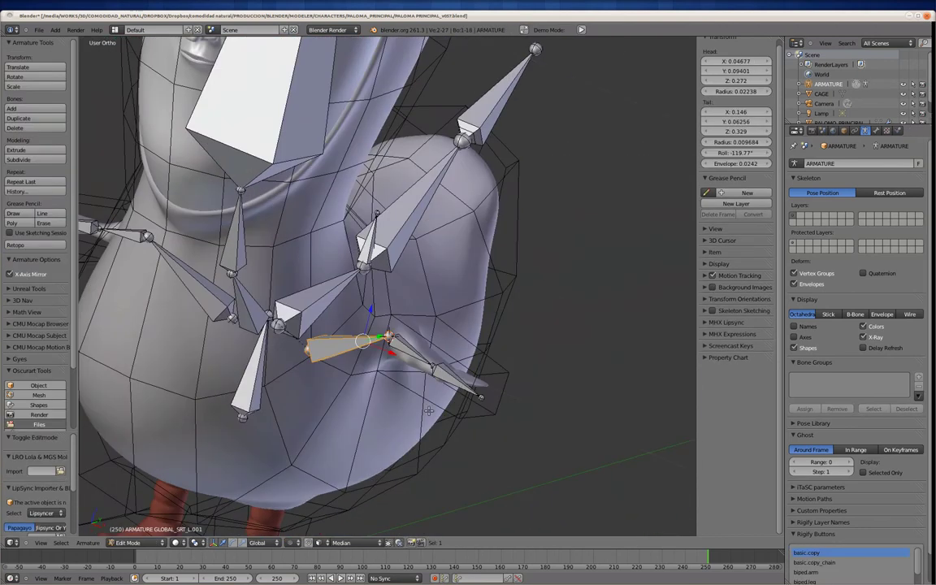
left_click(421, 419)
Step: In Pose Mode, test-move a tail control bone, then reset it and clear the tail rotation
key("ctrl+Tab")
key("KP_1")
mouse_move(422, 305)
middle_mouse_down()
mouse_move(470, 328)
mouse_move(337, 237)
middle_mouse_up()
scroll(337, 237, "down", 3)
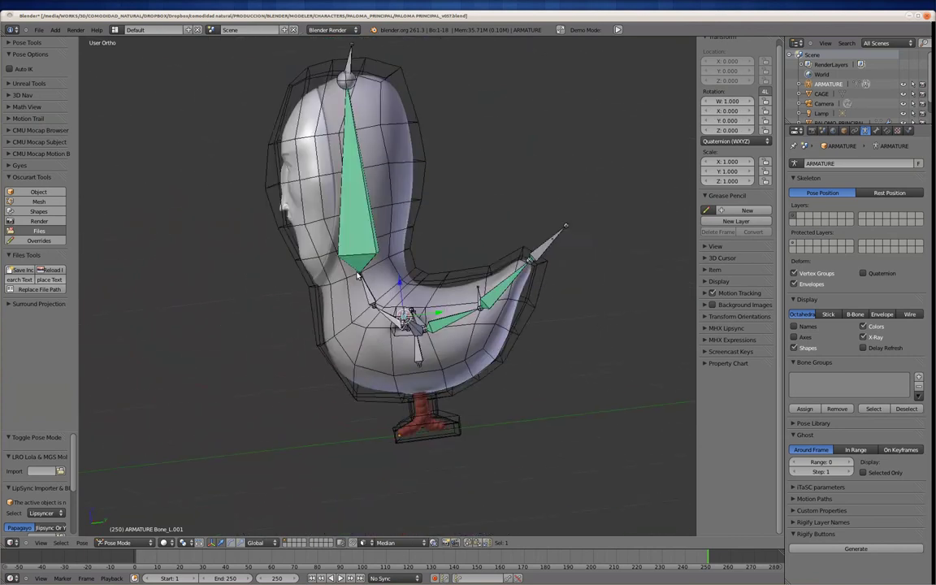
scroll(390, 282, "up", 3)
mouse_move(390, 282)
middle_mouse_down()
mouse_move(408, 342)
mouse_move(455, 325)
middle_mouse_up()
right_click(602, 195)
key("g")
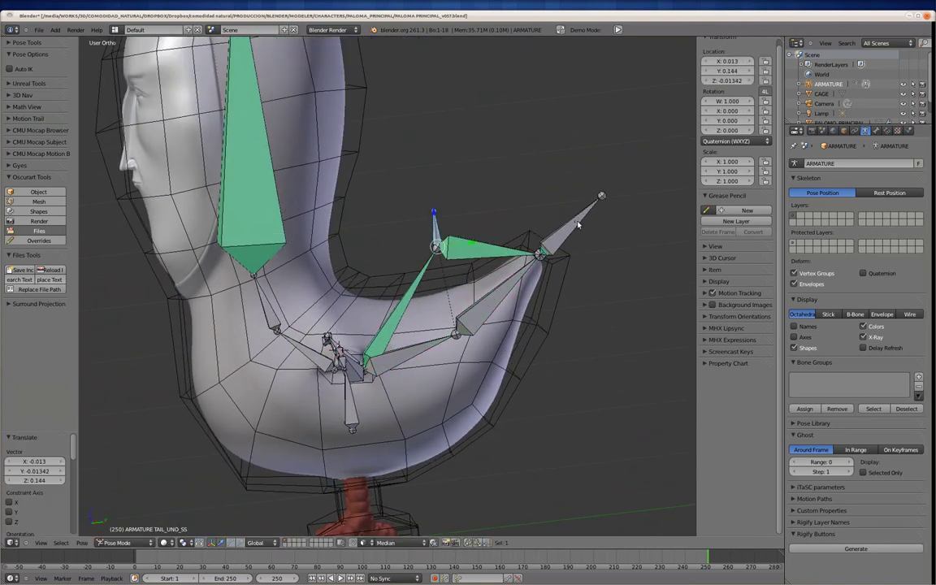
key("Escape")
key("alt+r")
Step: Test-rotate the GLOBAL_SRT root bone from side and front views, then reset it
scroll(420, 351, "up", 5)
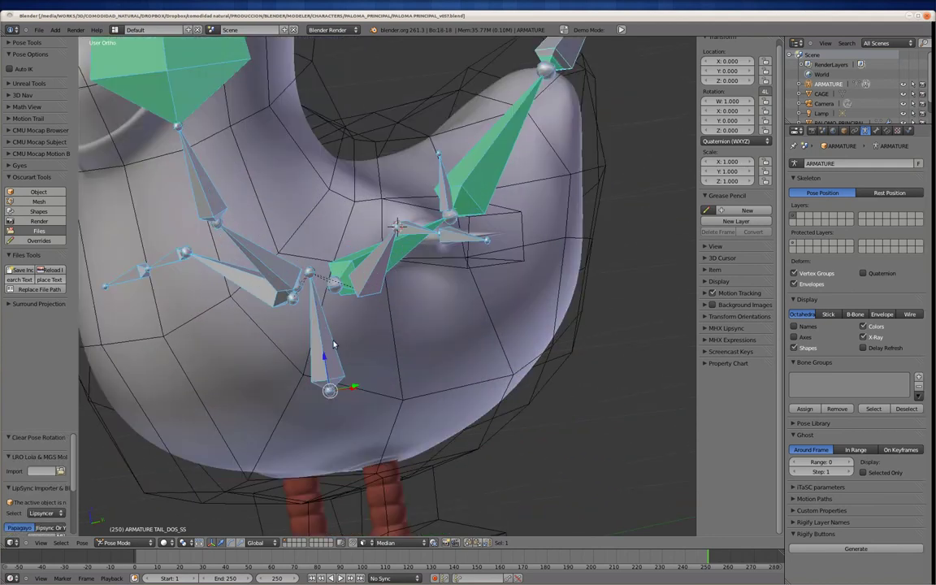
scroll(421, 351, "down", 4)
middle_click_drag(421, 351, 382, 308)
right_click(369, 325)
key("r")
key("Escape")
key("KP_1")
scroll(344, 325, "up", 3)
scroll(359, 261, "up", 2)
scroll(337, 305, "down", 2)
key("Tab")
Step: Extrude a forked bone pair from the root joint, extend the legs straight down, and delete the centre bones
right_click(308, 242)
key("shift+e")
left_click(414, 334)
key("e")
key("z")
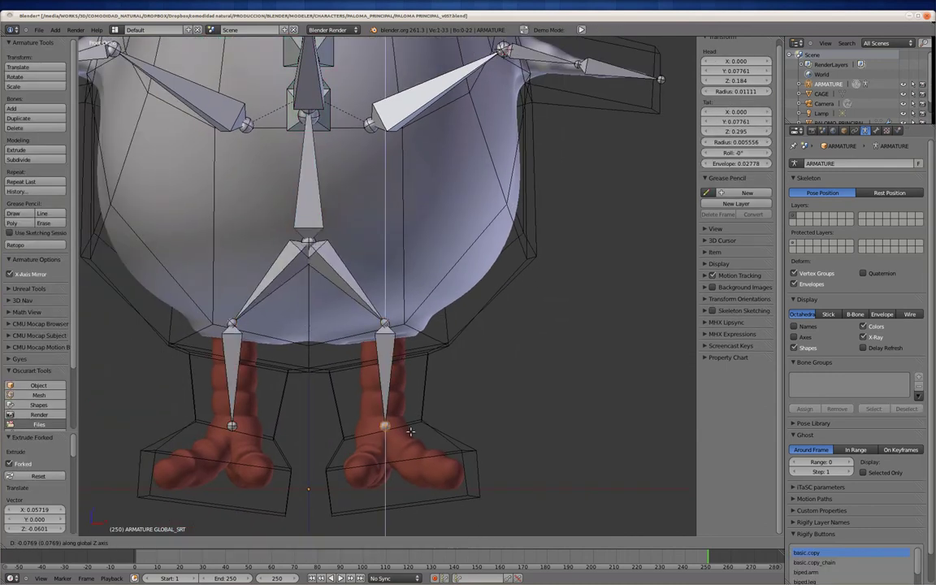
left_click(325, 286)
Step: Raise the right leg bone's tip in side view, tilt the thigh backward, and extrude a lower leg bone
right_click(385, 374)
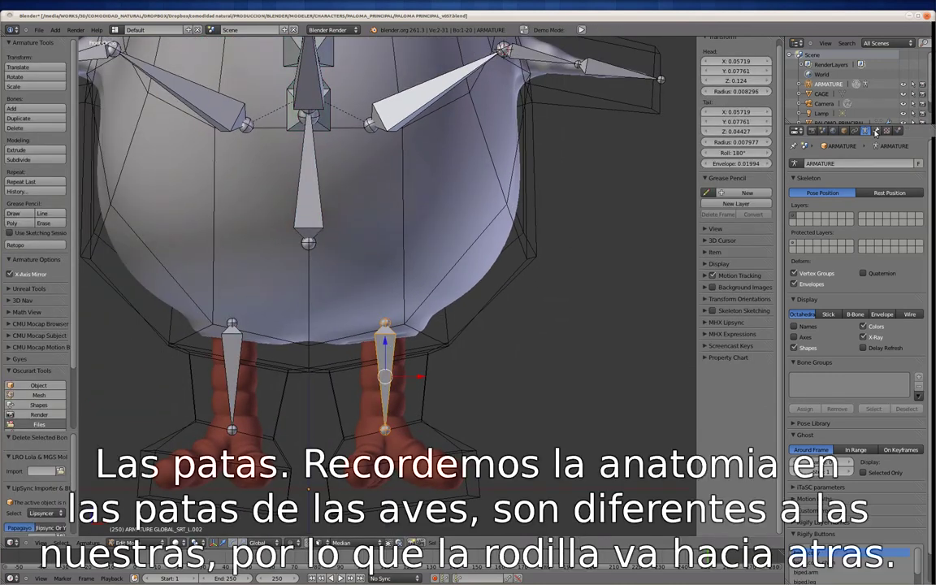
left_click(875, 130)
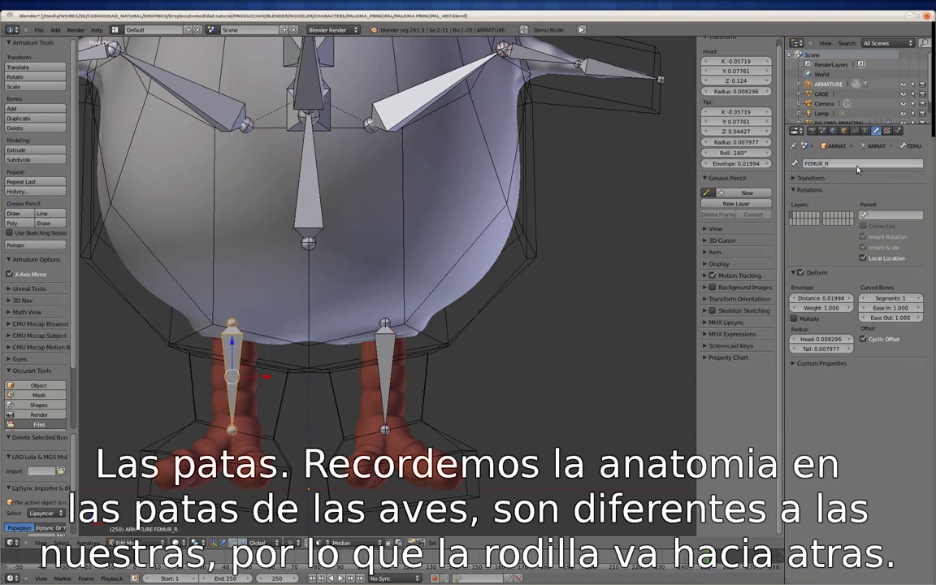
left_click_drag(390, 423, 390, 329)
key("KP_3")
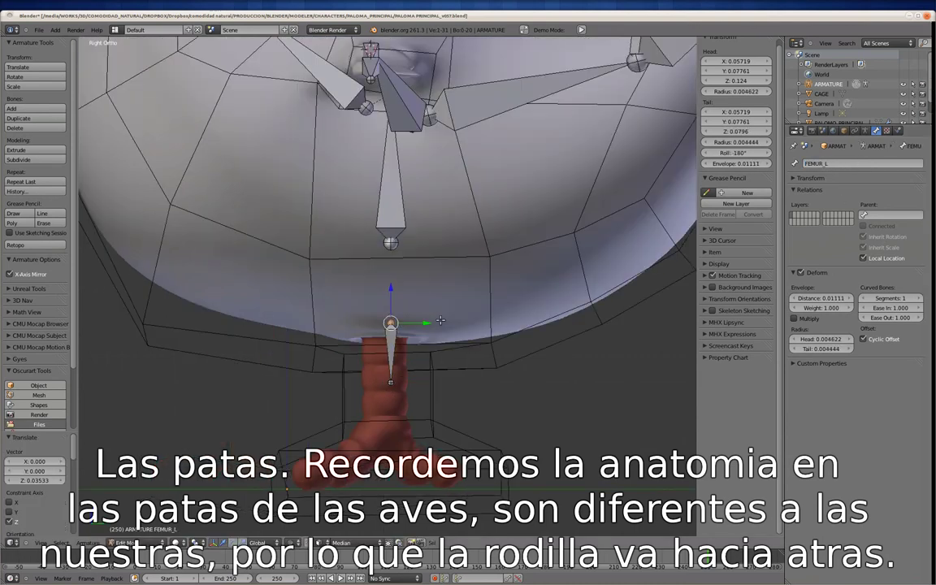
left_click(395, 312)
key("r")
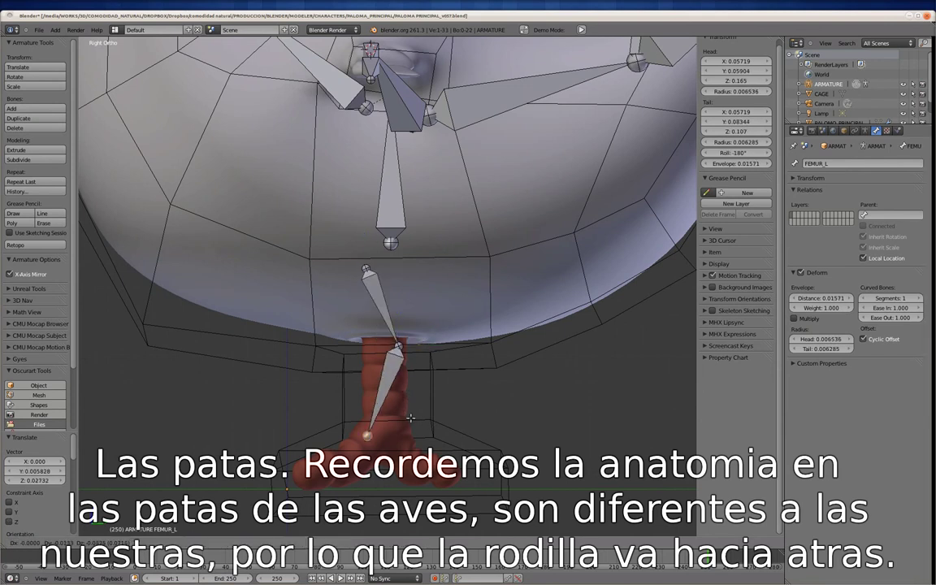
key("e")
left_click(380, 326)
Step: Recalculate the leg bones' roll to the X Axis and position the forward foot bone
middle_click_drag(388, 379, 418, 323)
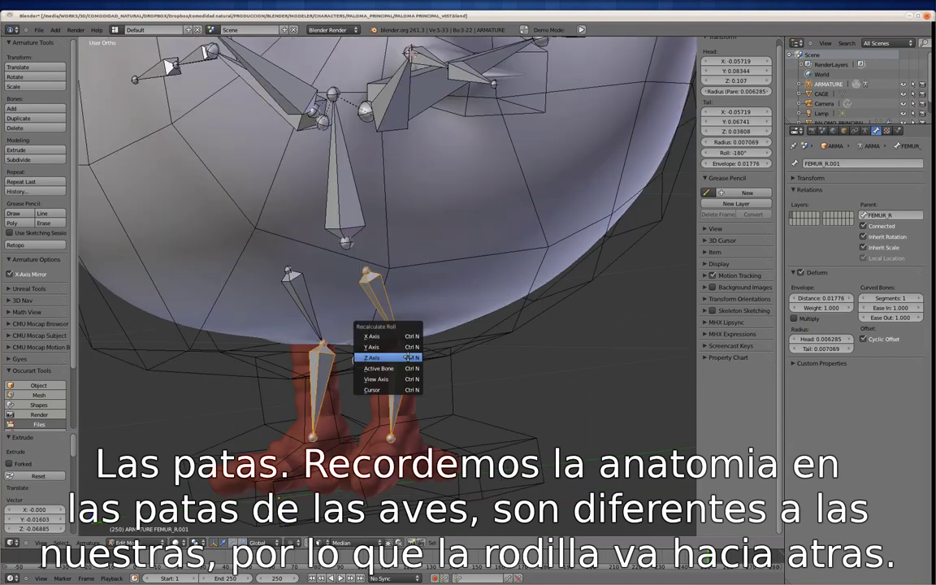
left_click(403, 336)
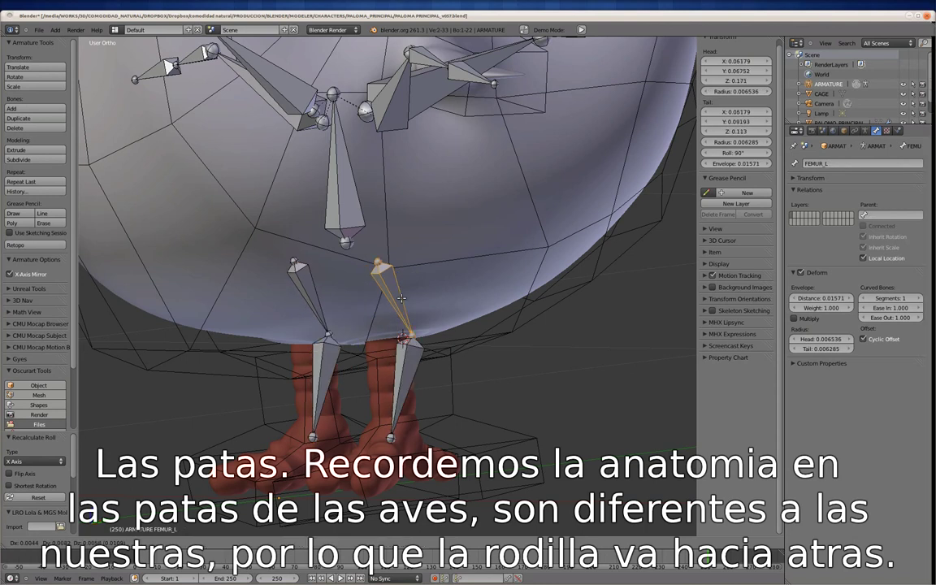
mouse_move(476, 367)
middle_mouse_down()
mouse_move(481, 351)
mouse_move(487, 357)
middle_mouse_up()
left_click(433, 388)
mouse_move(433, 388)
middle_mouse_down()
mouse_move(506, 382)
mouse_move(538, 256)
middle_mouse_up()
mouse_move(481, 324)
middle_mouse_down()
mouse_move(316, 307)
mouse_move(406, 341)
middle_mouse_up()
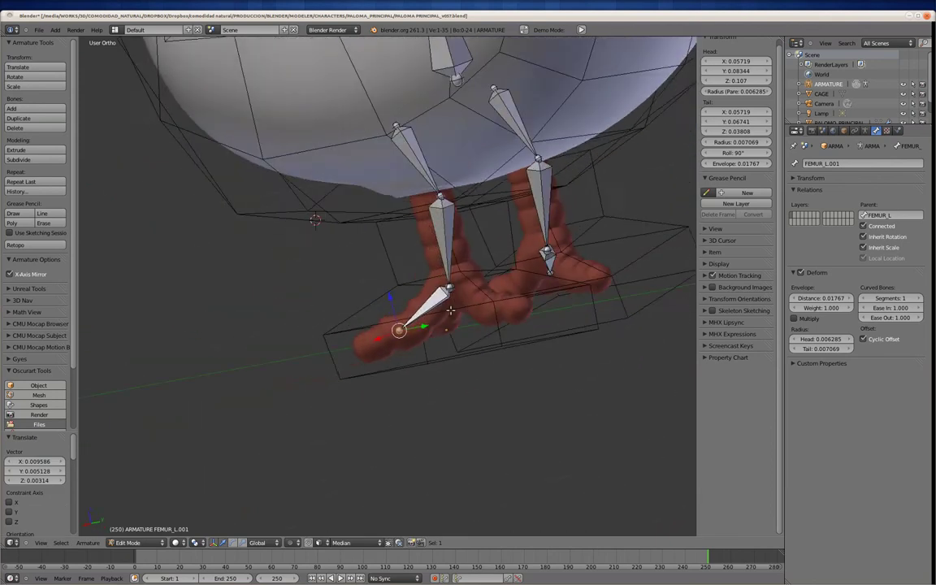
Step: Place the new foot bone and rotate the small toe bone into position
scroll(471, 355, "up", 3)
left_click(436, 378)
mouse_move(437, 378)
middle_mouse_down()
mouse_move(343, 361)
mouse_move(341, 398)
middle_mouse_up()
scroll(340, 404, "up", 2)
key("r")
left_click(358, 435)
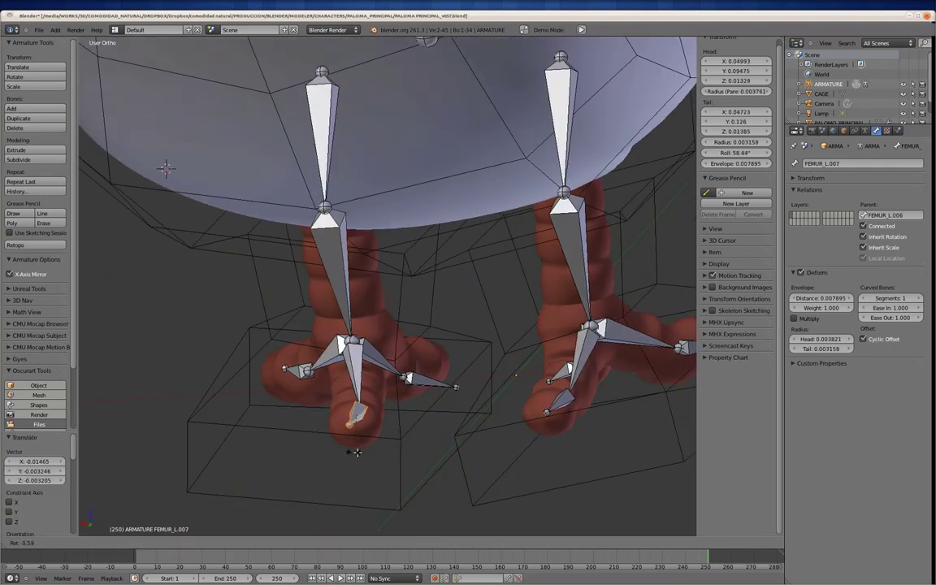
Step: Recalculate the toe bone's roll to the Z Axis
middle_click_drag(356, 412, 405, 381)
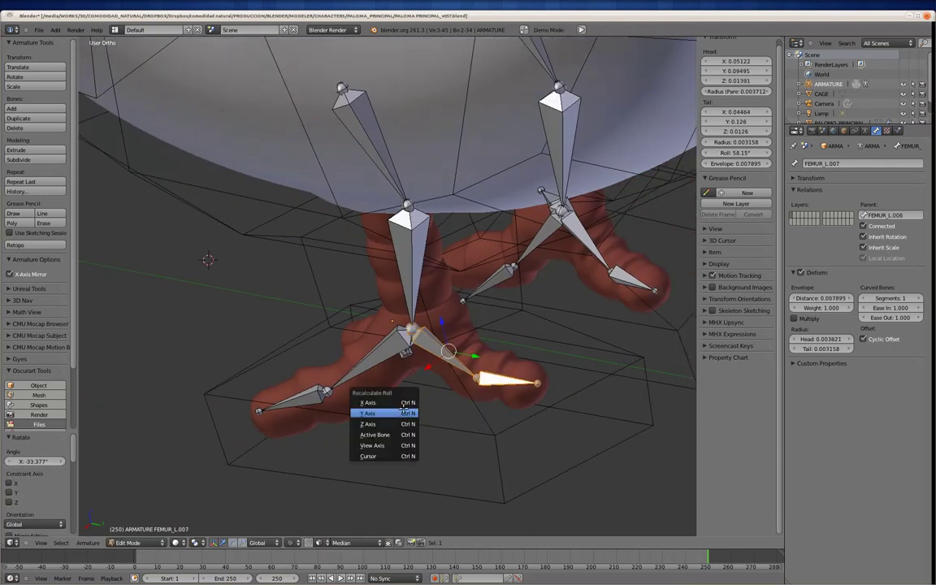
left_click(377, 424)
middle_click_drag(378, 423, 430, 332)
key("ctrl+n")
left_click(405, 388)
Step: Reposition the FEMUR_L.004 toe bone and extrude another toe bone, FEMUR_L.005
key("ctrl+Tab")
middle_click_drag(404, 388, 364, 414)
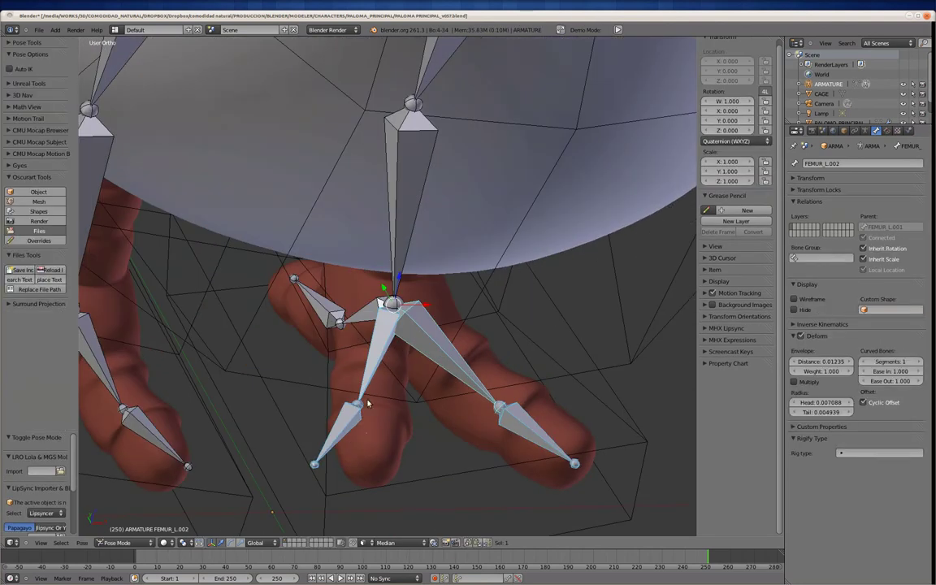
key("Tab")
right_click_drag(363, 414, 365, 411)
key("ctrl+KP_7")
key("e")
left_click(318, 310)
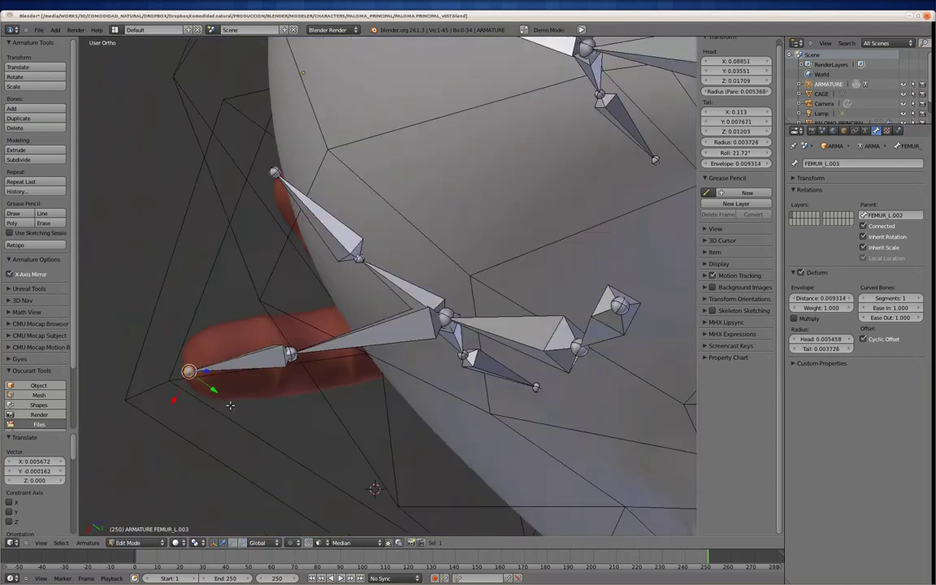
Step: From the bottom view, recalculate the foot bones' roll toward Z and enter Pose Mode
middle_click_drag(230, 405, 275, 367)
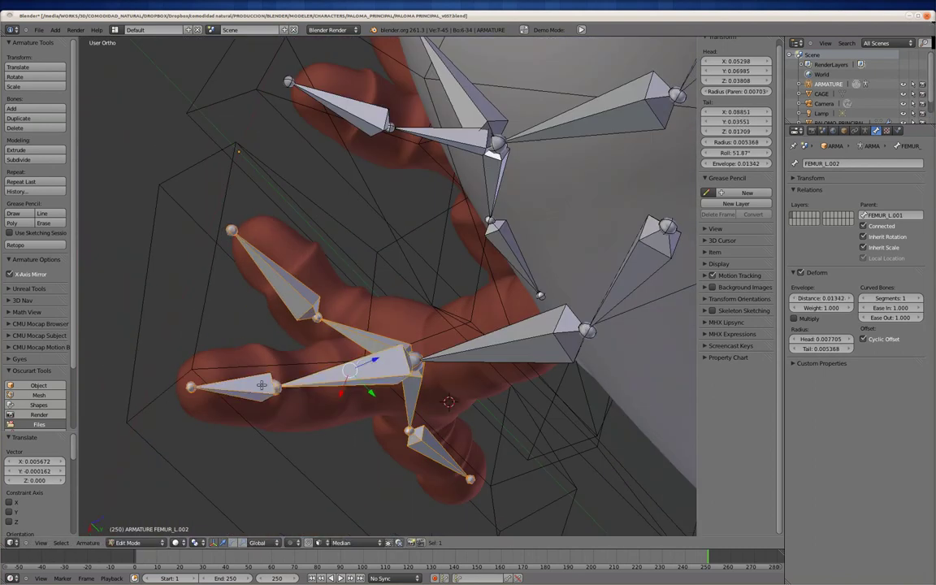
key("ctrl+KP_7")
left_click(333, 390)
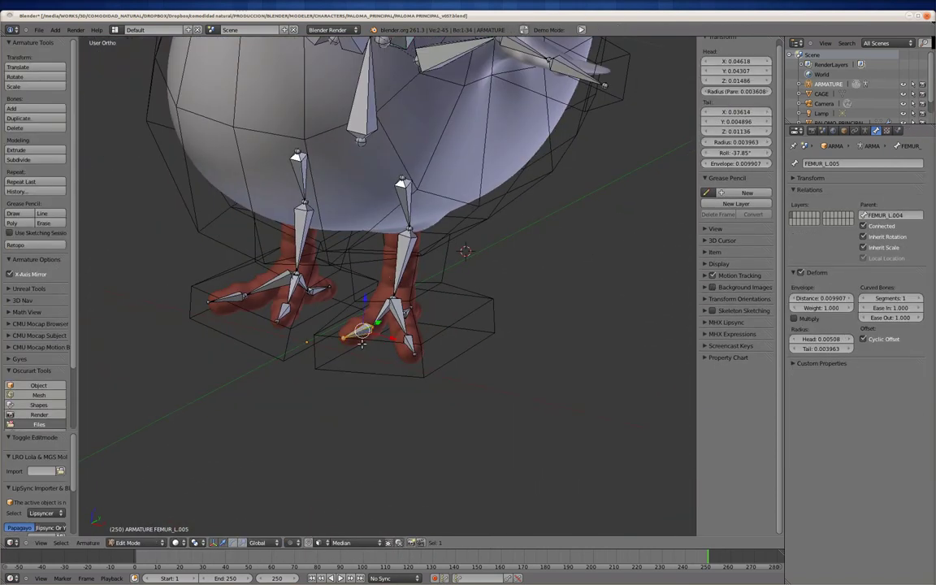
key("ctrl+Tab")
Step: Orbit around the whole pigeon rig, select the GLOBAL_SRT bone, and return to Edit Mode
mouse_move(372, 353)
middle_mouse_down()
mouse_move(378, 431)
mouse_move(370, 352)
mouse_move(329, 367)
middle_mouse_up()
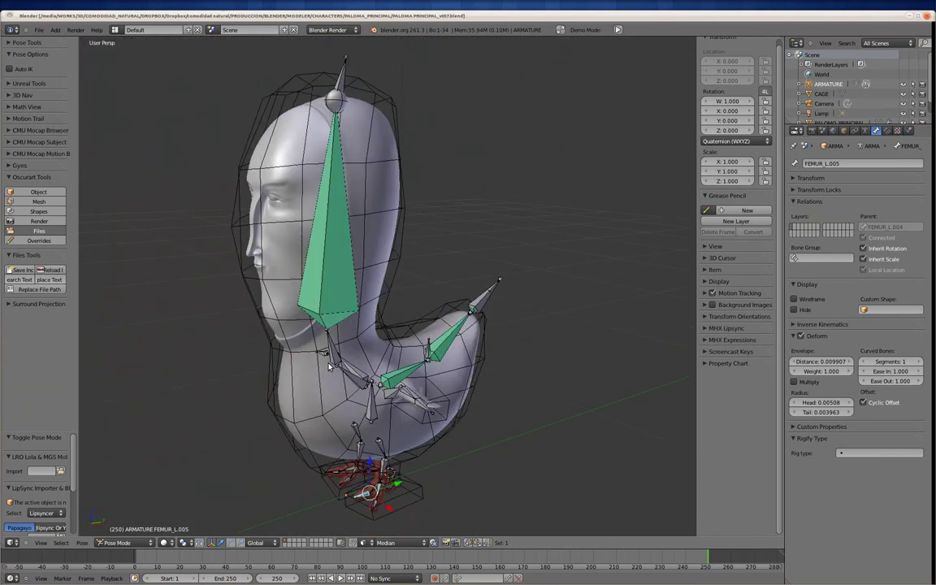
mouse_move(384, 221)
middle_mouse_down()
mouse_move(404, 404)
mouse_move(427, 372)
middle_mouse_up()
right_click(404, 404)
scroll(404, 404, "up", 5)
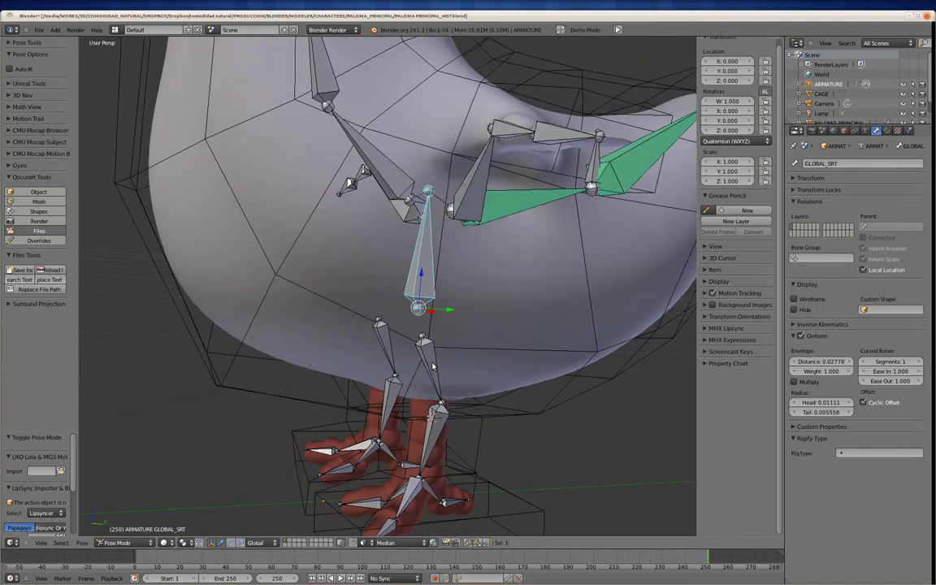
mouse_move(460, 443)
middle_mouse_down()
mouse_move(487, 406)
mouse_move(431, 365)
middle_mouse_up()
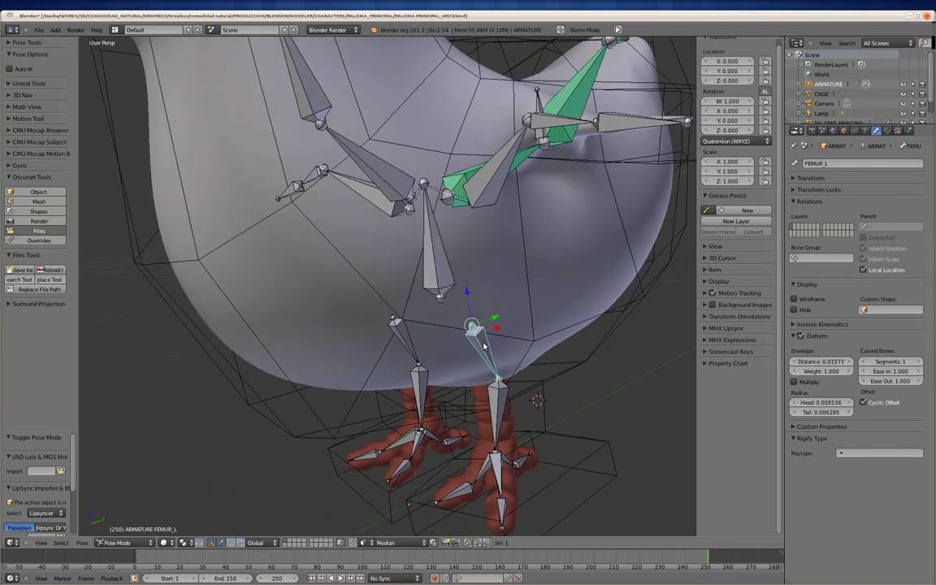
key("Tab")
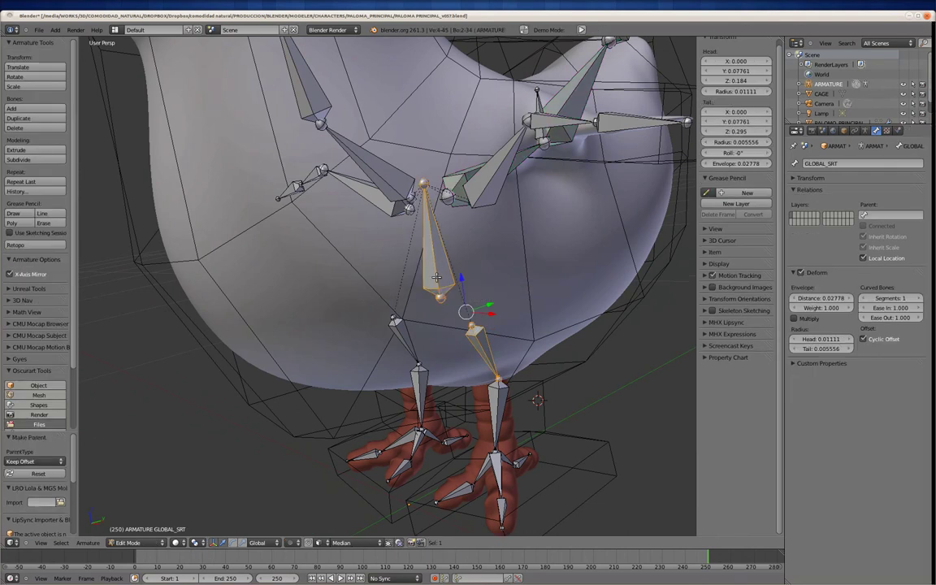
Step: Duplicate the GLOBAL_SRT bone and lower the copy along the Z axis
key("Tab")
mouse_move(436, 277)
middle_mouse_down()
mouse_move(454, 347)
mouse_move(523, 401)
mouse_move(451, 328)
middle_mouse_up()
key("Tab")
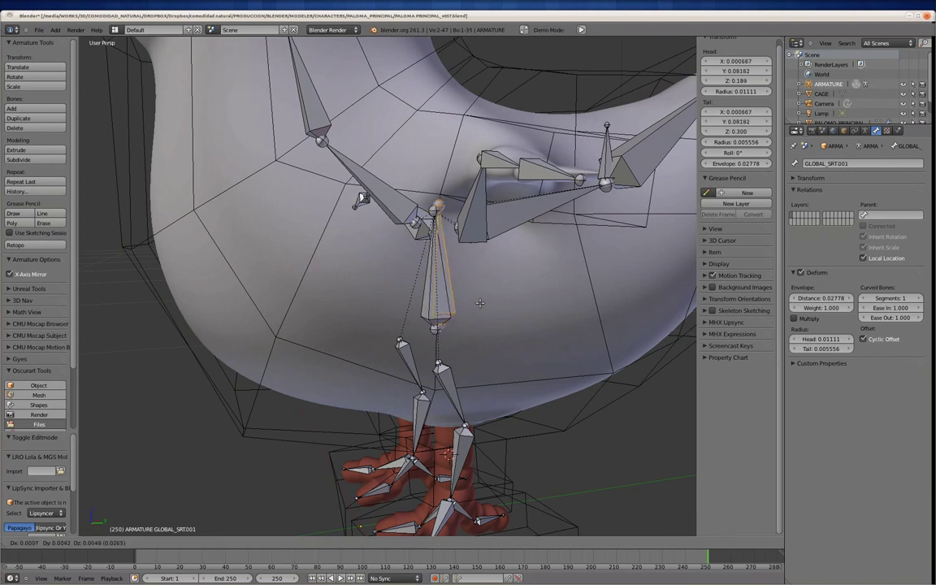
key("shift+d")
key("g")
key("z")
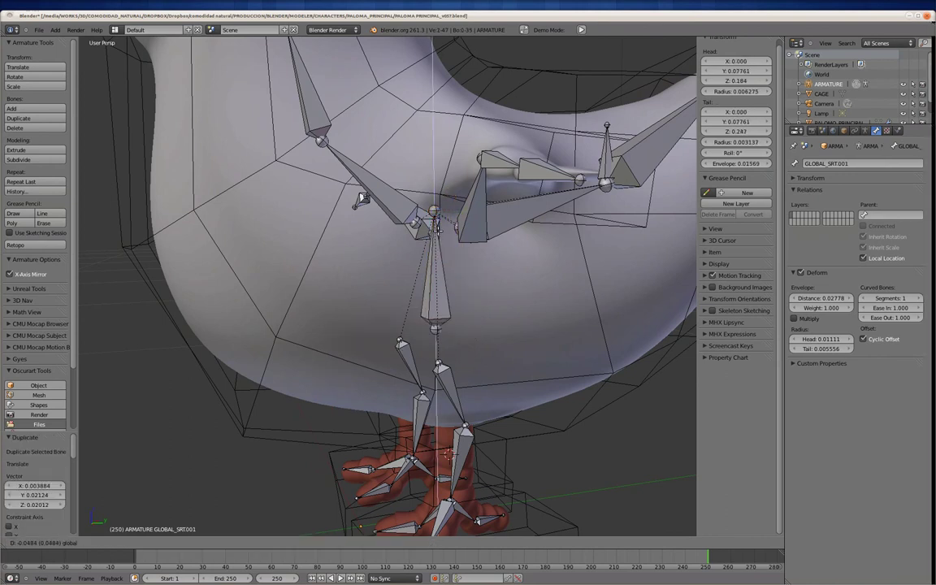
left_click(440, 221)
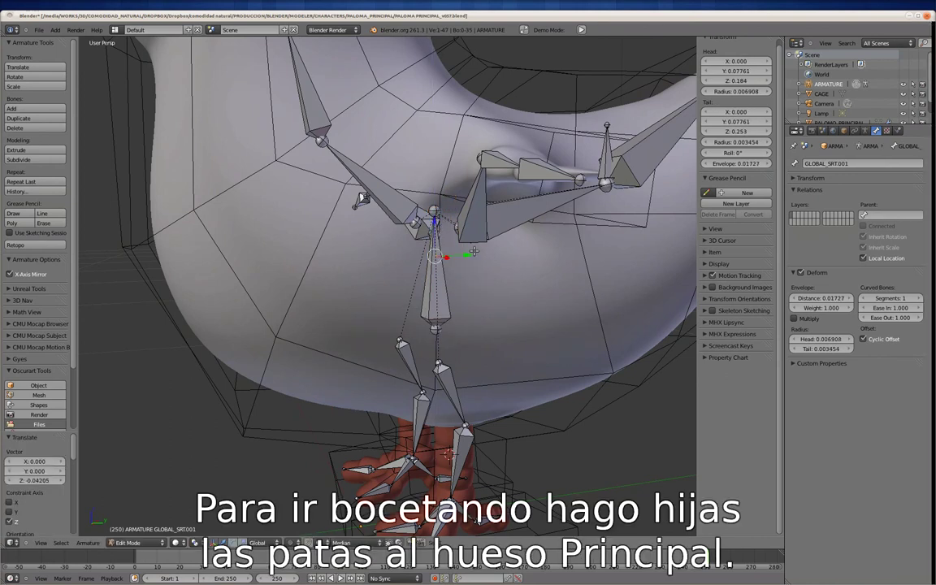
Step: Check the duplicate in wireframe, then parent the leg bones to the new hip bone
key("z")
middle_click_drag(451, 289, 449, 298)
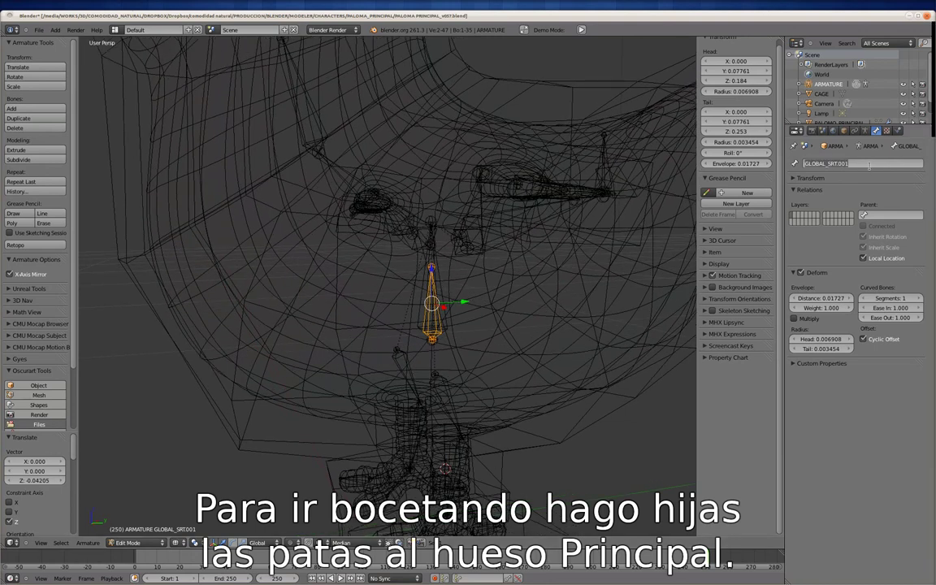
key("ctrl+Tab")
key("z")
key("z")
scroll(455, 341, "up", 3)
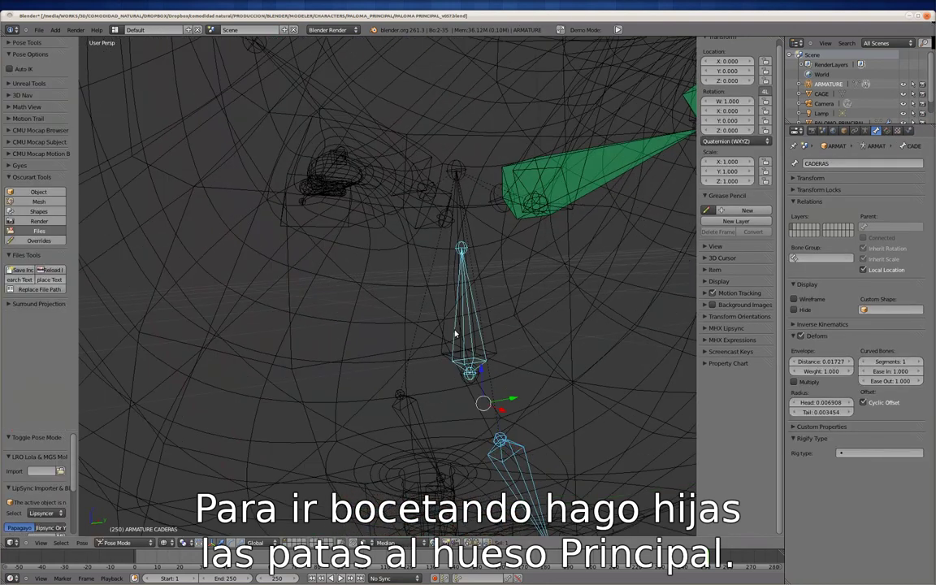
key("ctrl+Tab")
key("ctrl+p")
left_click(459, 328)
key("ctrl+Tab")
Step: Parent the CADERAS hip bone to the GLOBAL_SRT bone
right_click(488, 323, "shift")
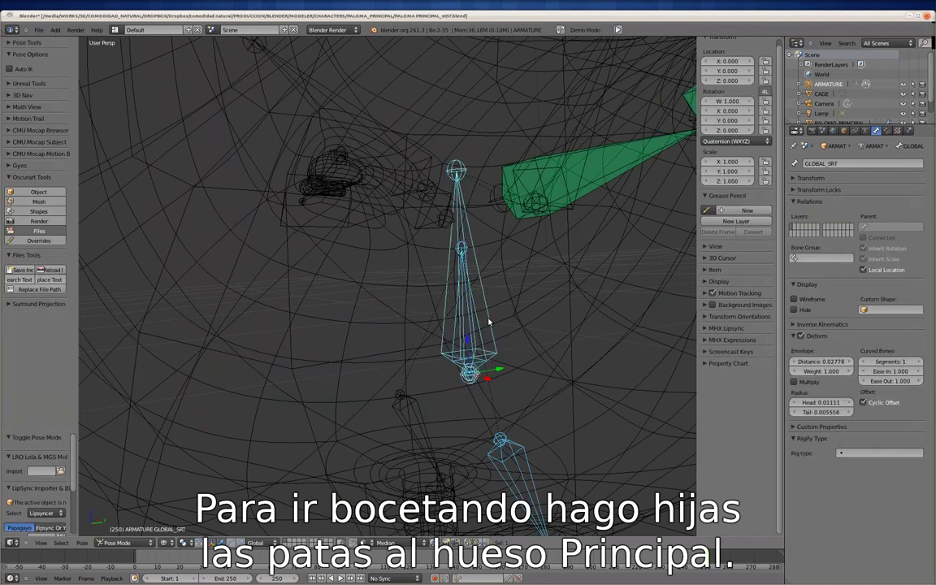
key("ctrl+Tab")
key("ctrl+p")
left_click(487, 317)
key("ctrl+Tab")
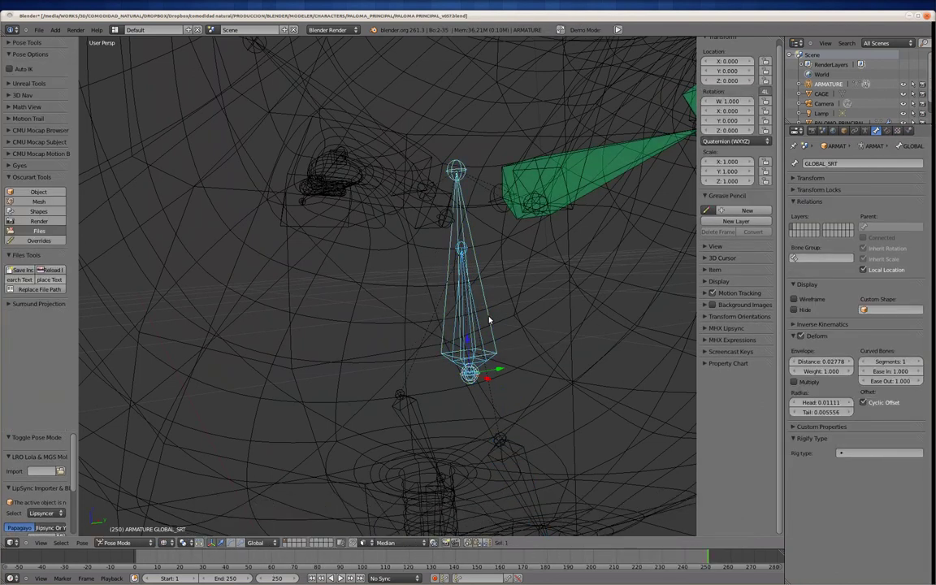
key("z")
key("z")
scroll(457, 317, "down", 2)
Step: Test-move the CADERAS hip bone, then clear the right thigh bone's parent
right_click(441, 321)
key("g")
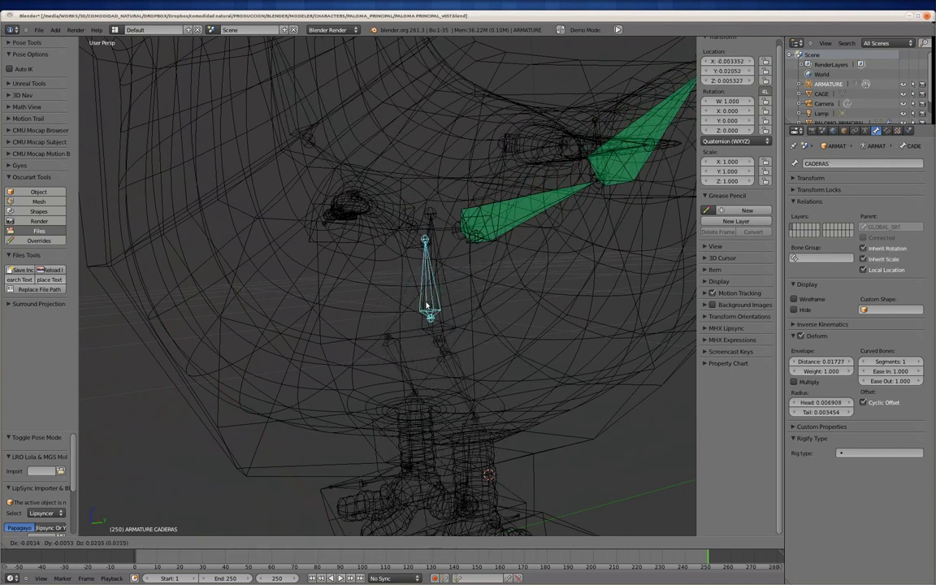
right_click(459, 310)
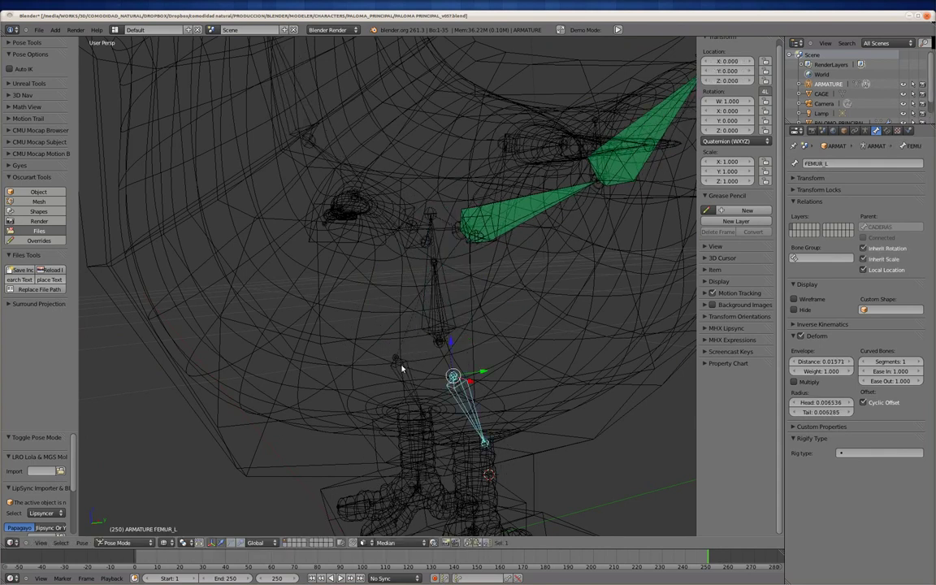
key("Tab")
right_click(398, 364)
key("alt+p")
left_click(390, 361)
Step: Clear the CADERAS hip bone's parent and reselect GLOBAL_SRT in Pose Mode
key("ctrl+Tab")
right_click(479, 326)
right_click(443, 316)
right_click(443, 316)
key("Tab")
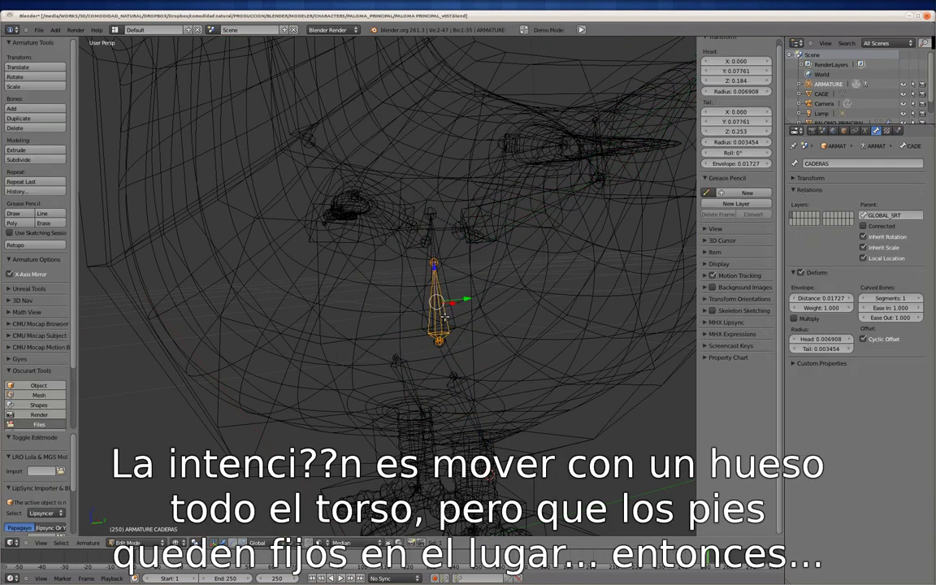
left_click(443, 328)
key("ctrl+Tab")
right_click(446, 325)
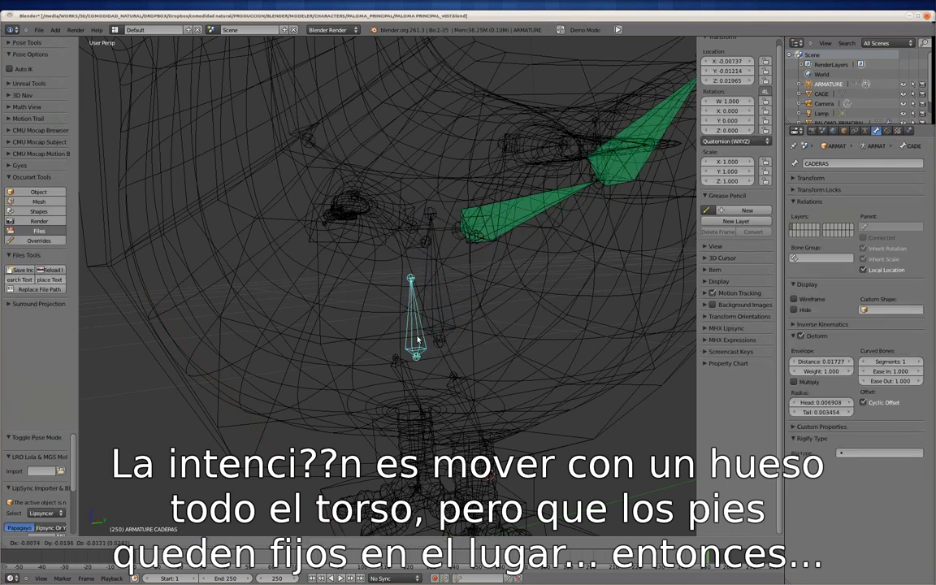
Step: Test-move the whole rig from GLOBAL_SRT, then cancel the move
key("z")
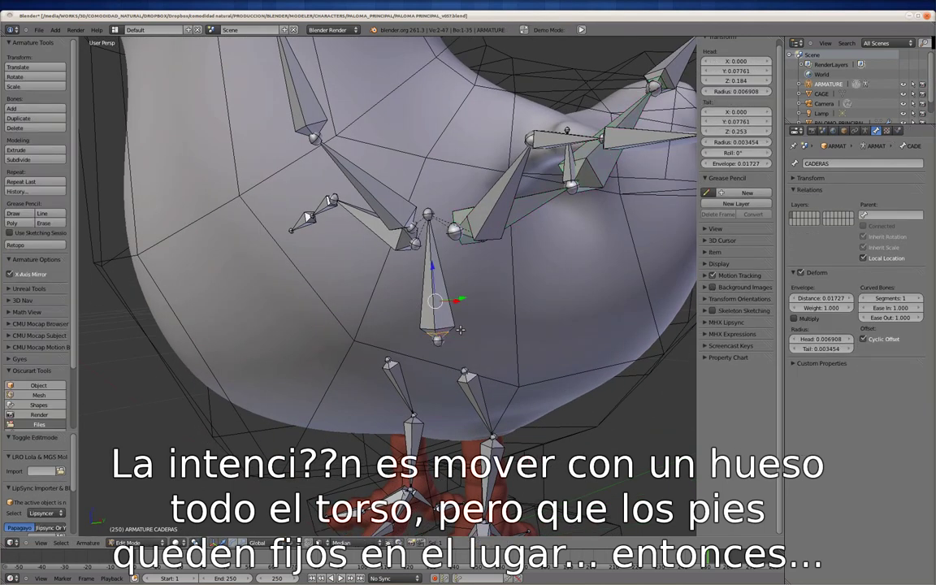
right_click(480, 412)
right_click(393, 376)
key("g")
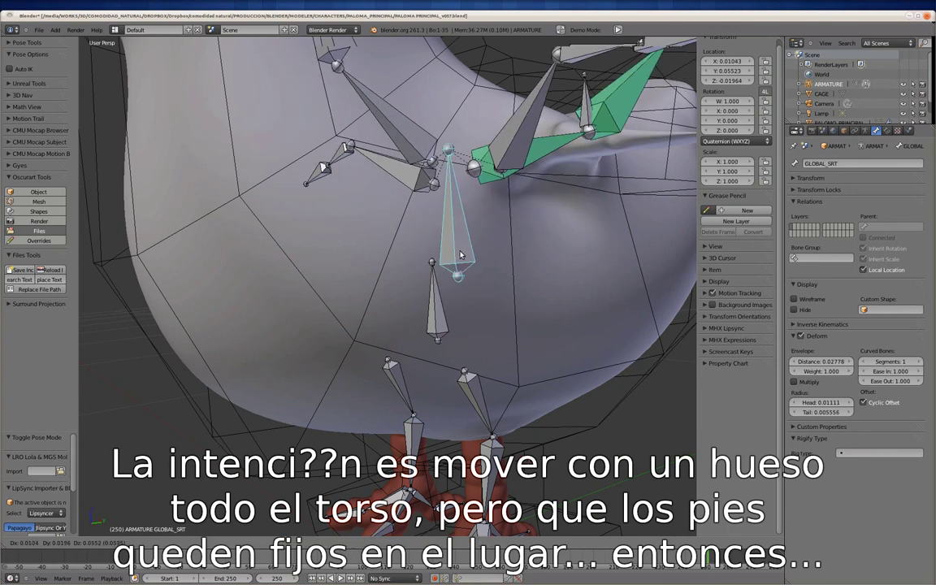
right_click(433, 317)
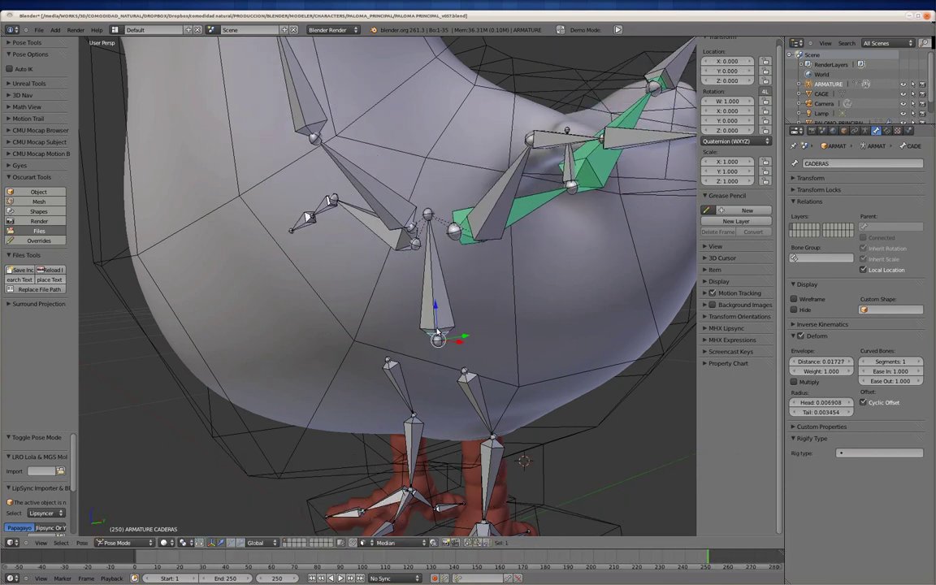
Step: Shorten the CADERAS hip bone by moving its tail down along Z
middle_click_drag(437, 333, 426, 262)
key("z")
key("Tab")
key("g")
key("z")
left_click(455, 295)
key("z")
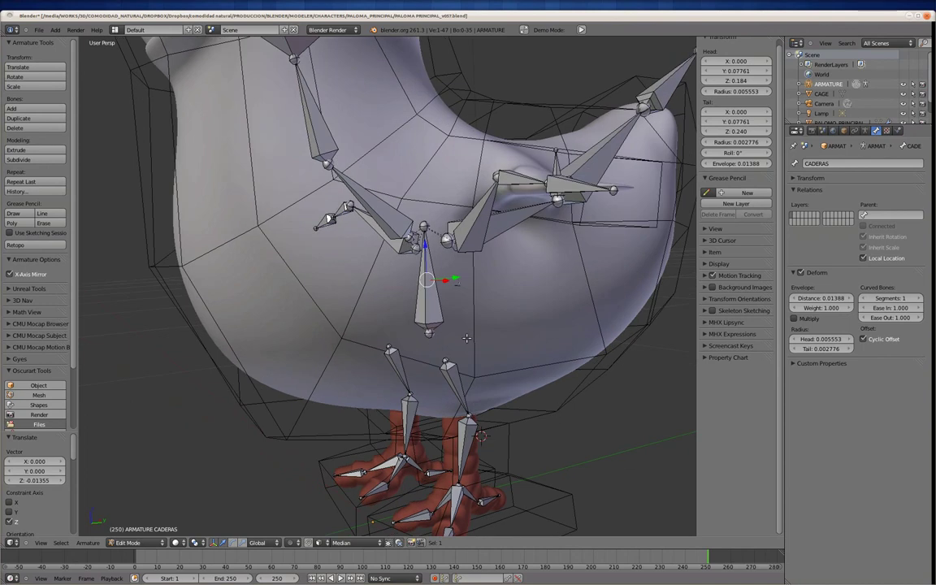
middle_click_drag(467, 338, 463, 321)
scroll(463, 321, "up", 3)
Step: Test the rig by raising GLOBAL_SRT and trial-moving the CADERAS hip bone
key("ctrl+Tab")
right_click(467, 315)
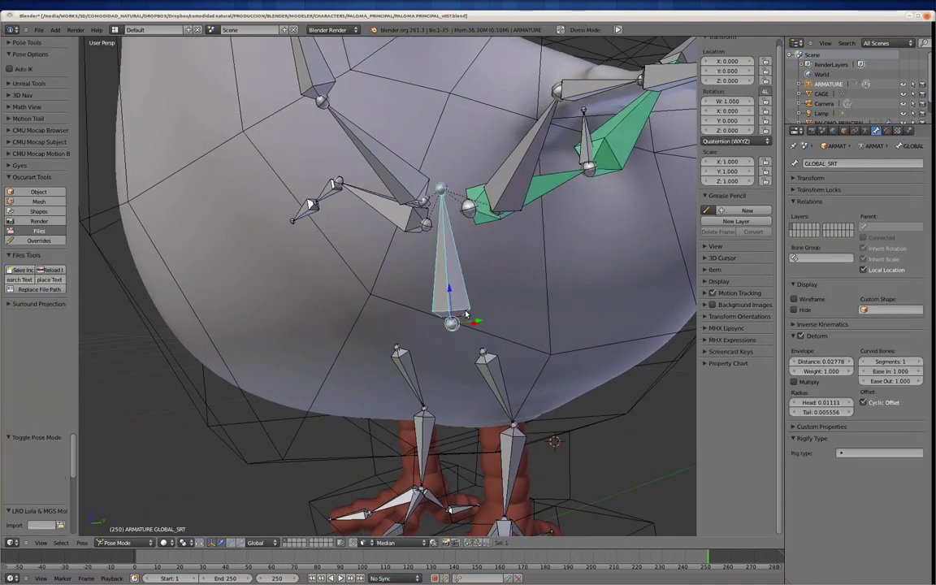
scroll(467, 315, "down", 3)
key("g")
left_click(437, 300)
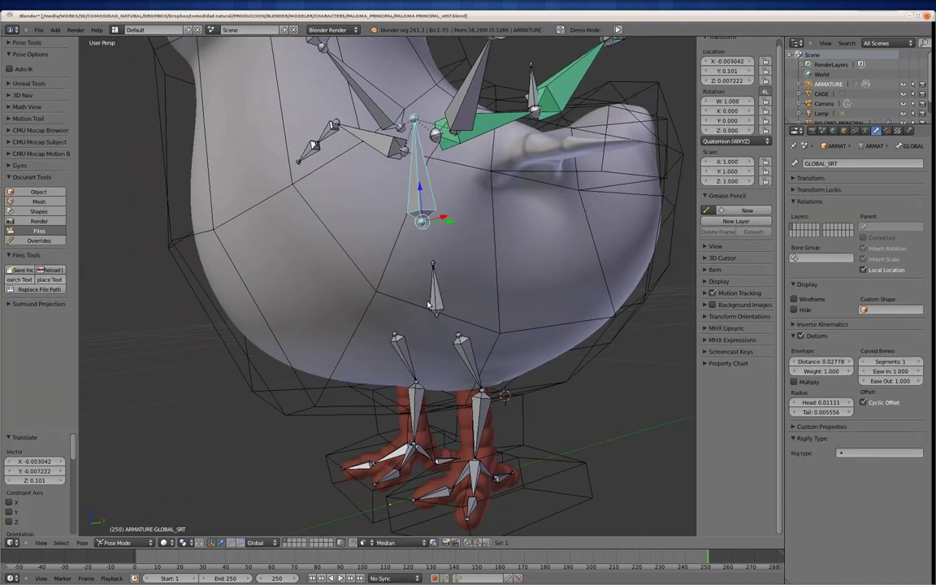
right_click(439, 299)
key("Tab")
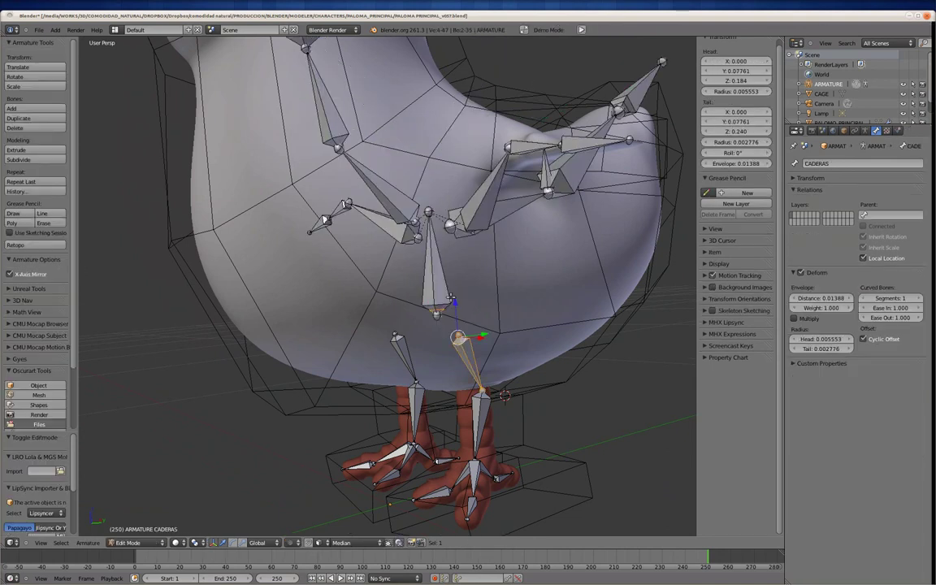
key("Tab")
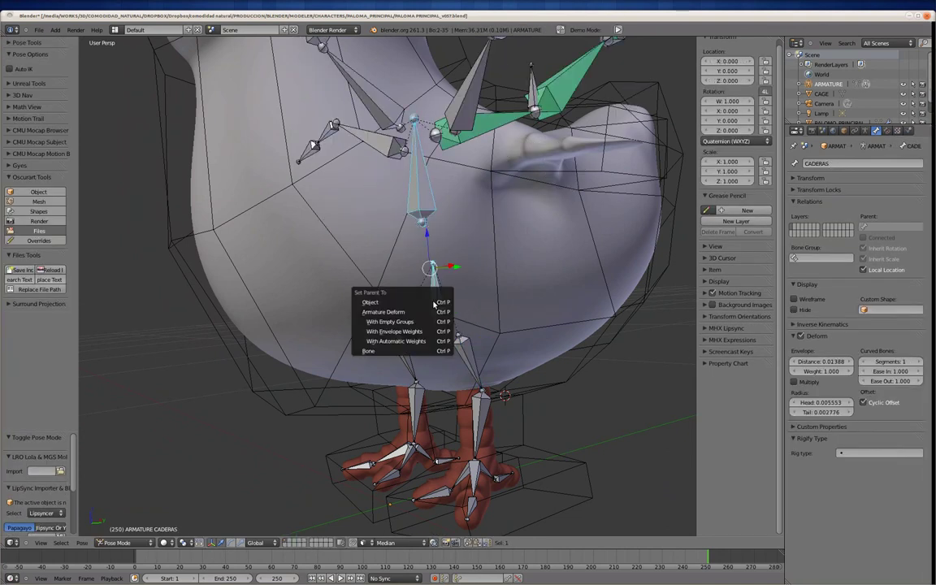
key("g")
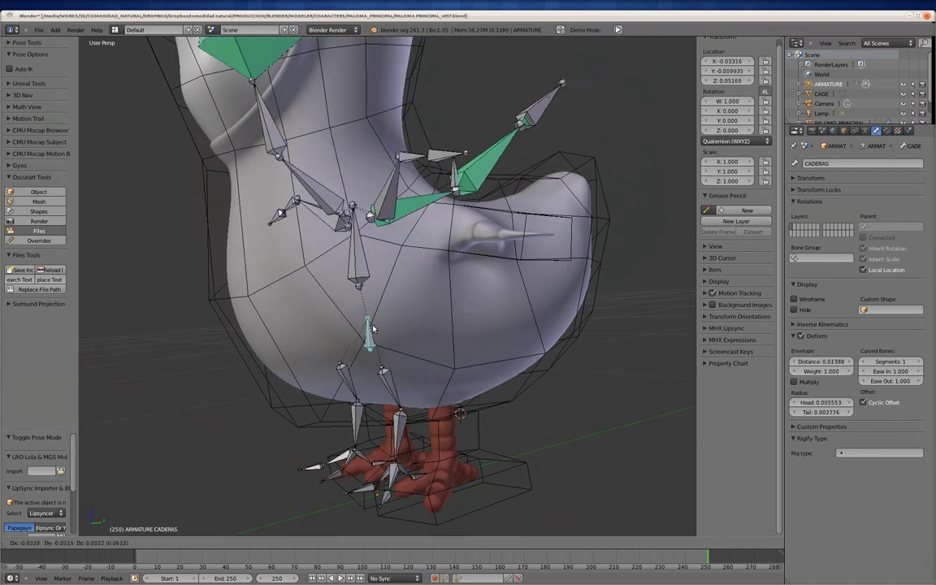
key("Escape")
scroll(453, 272, "up", 2)
Step: Snap the 3D cursor to the foot joint and extrude a heel bone from it
key("Tab")
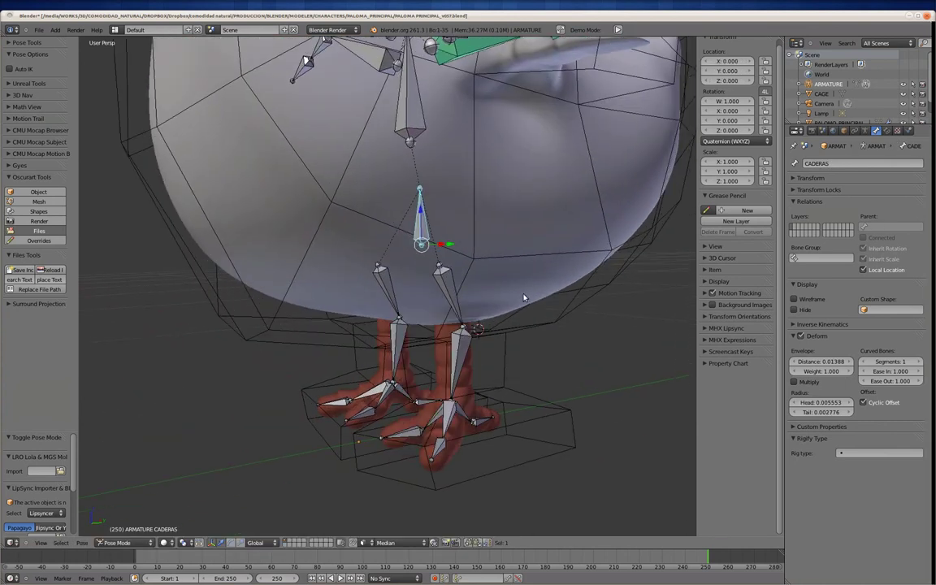
key("shift+s")
left_click(439, 400)
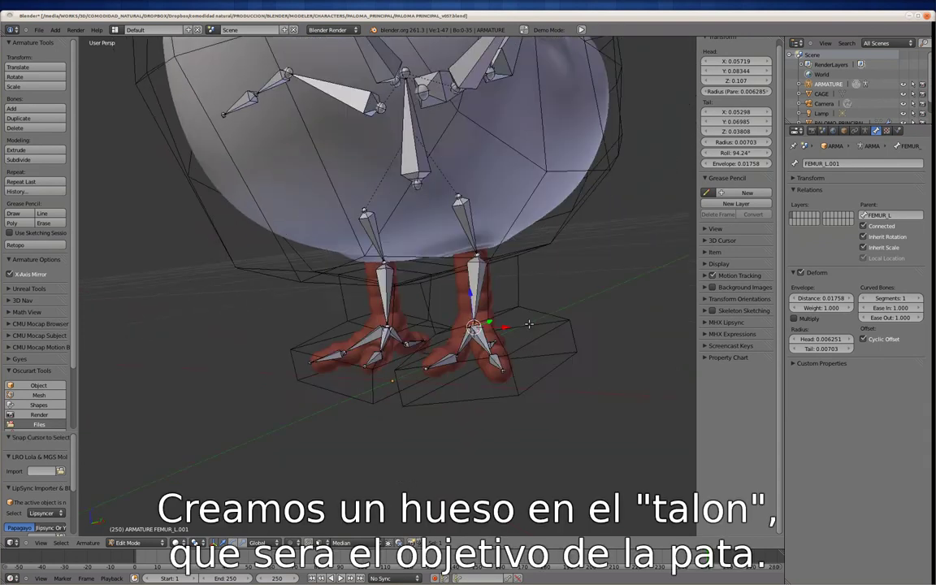
middle_click_drag(439, 400, 510, 341)
key("shift+e")
left_click(520, 302)
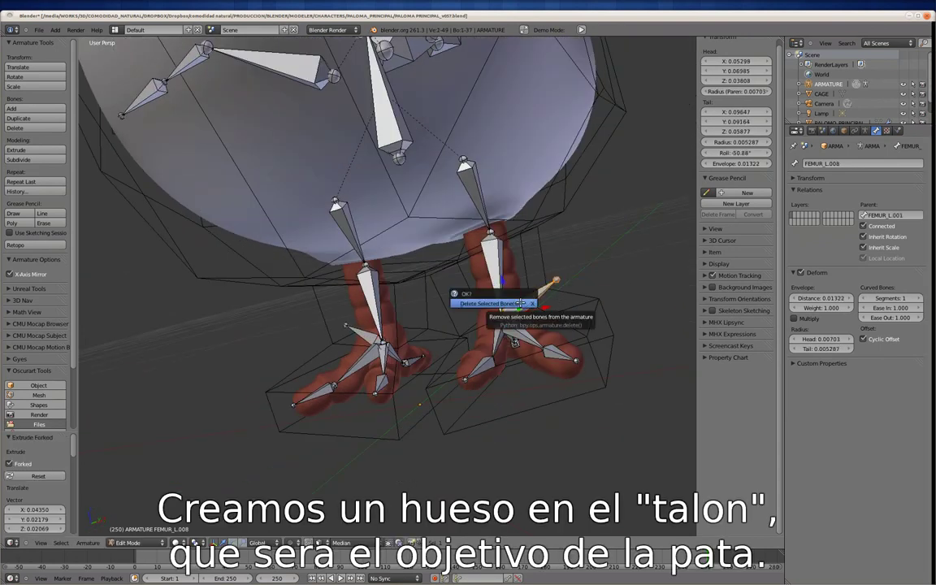